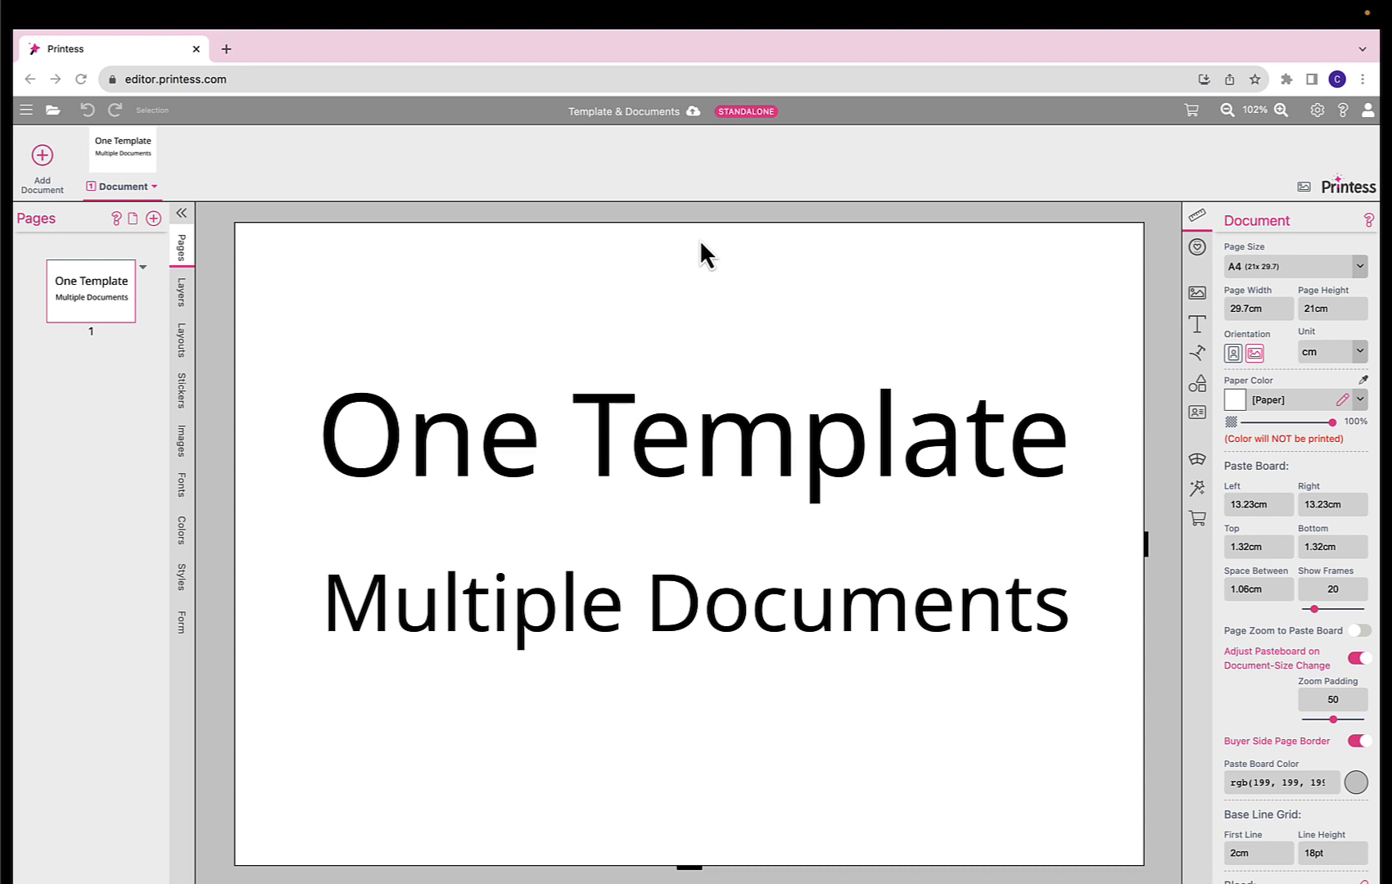
pyautogui.click(392, 382)
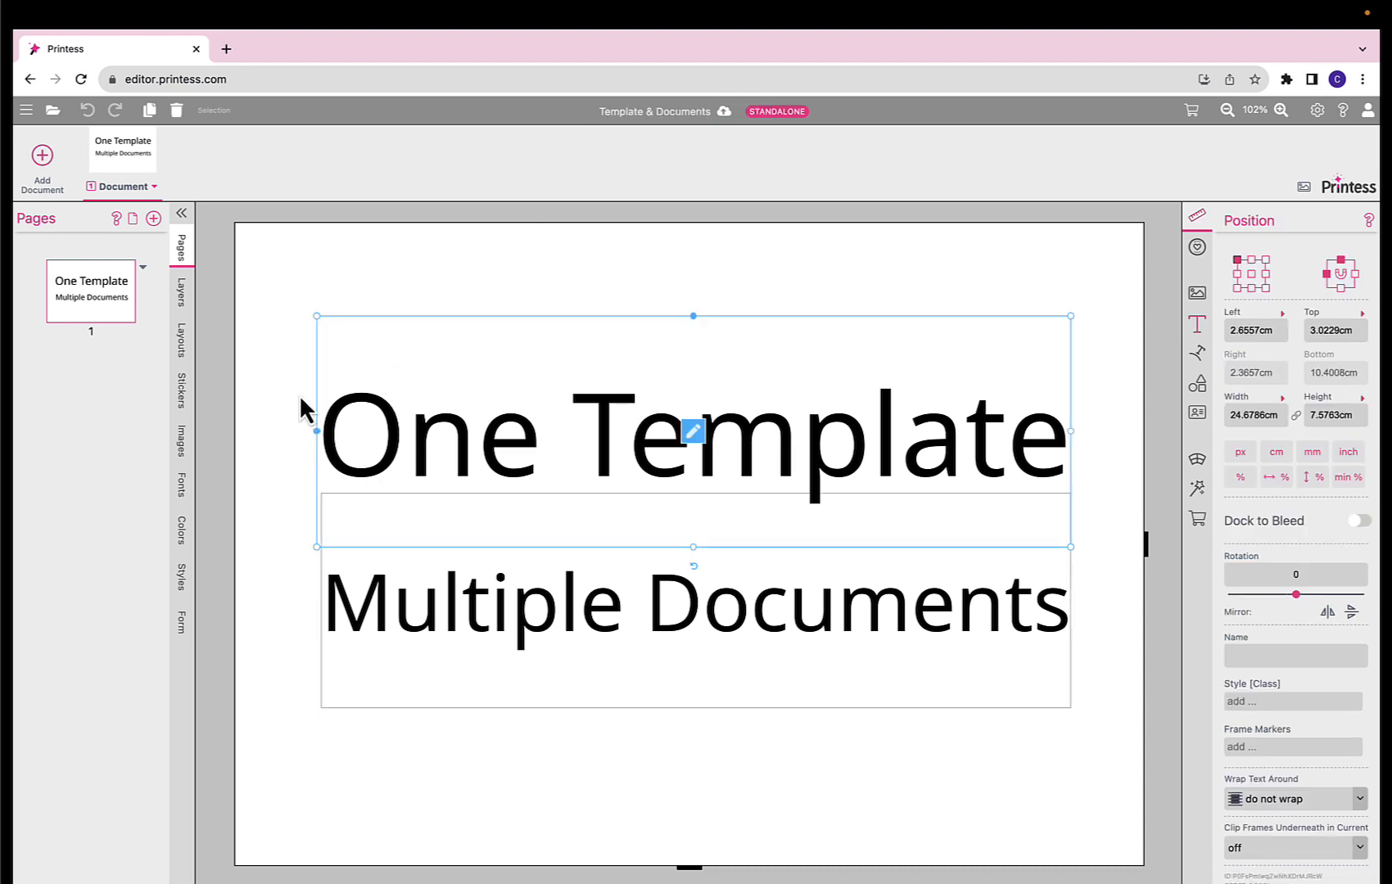
pyautogui.click(259, 332)
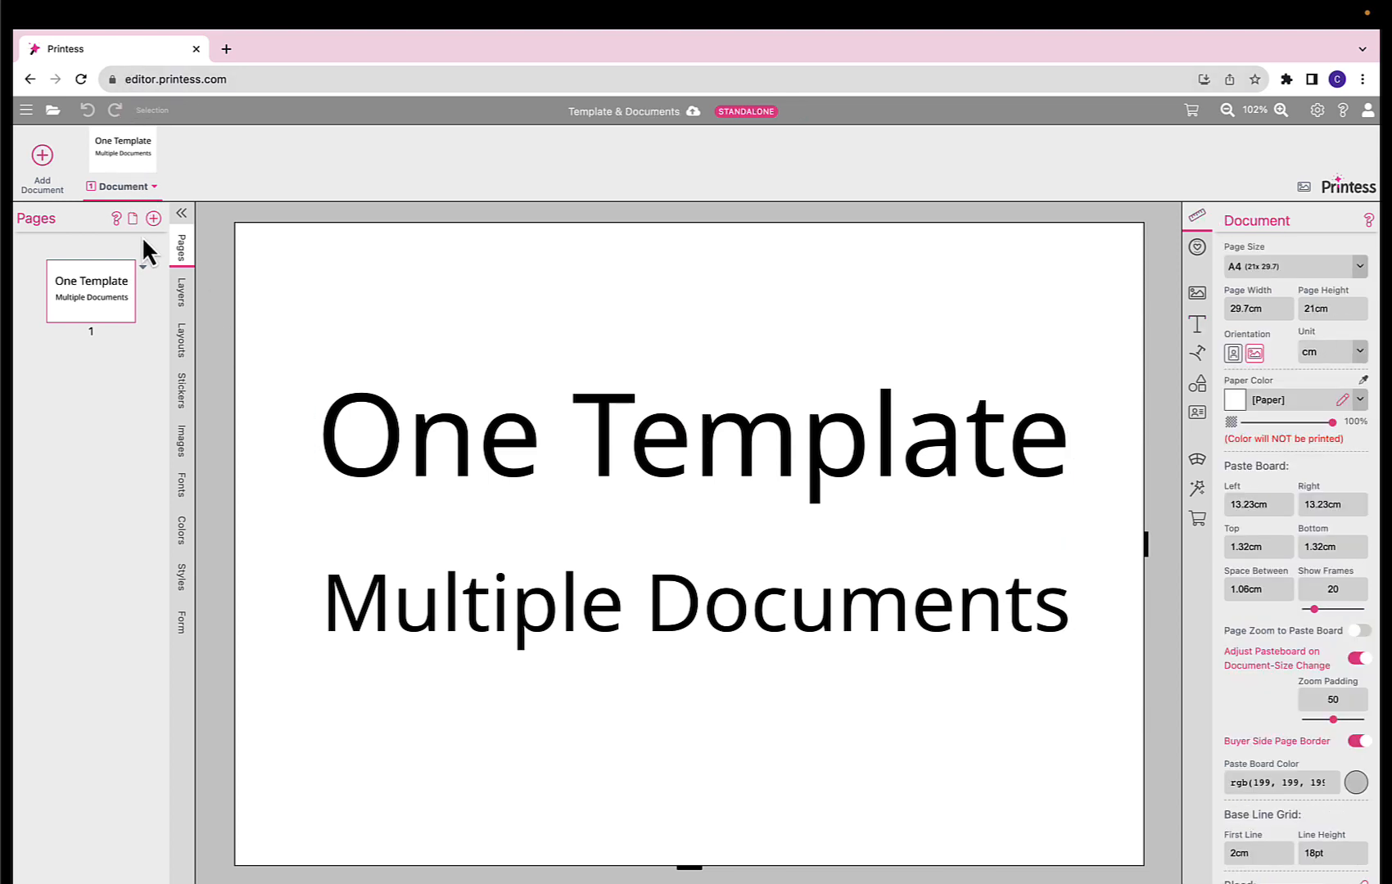
# Add two blank pages to the document and delete both of them again
pyautogui.click(154, 218)
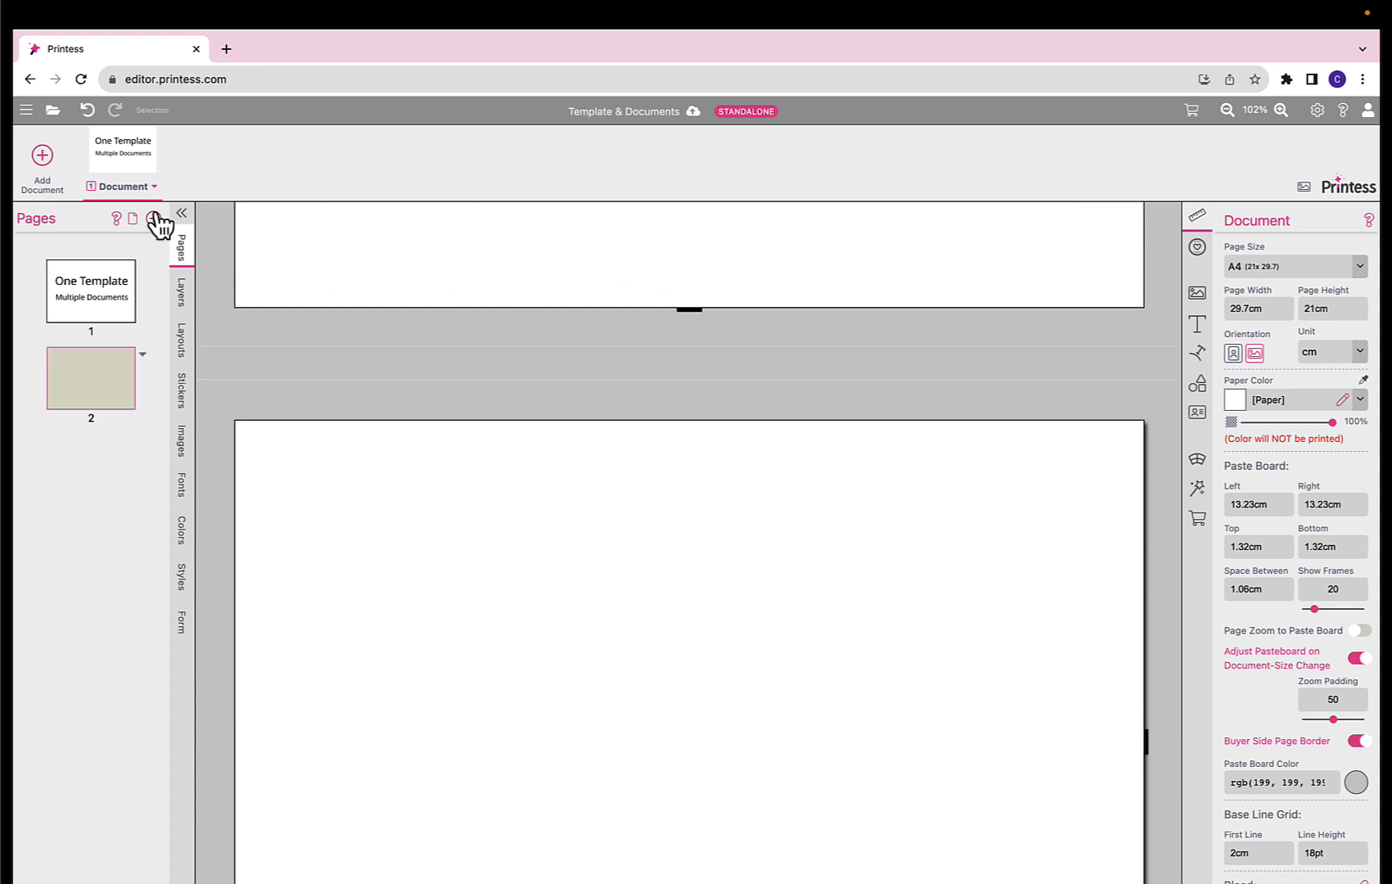
pyautogui.click(153, 217)
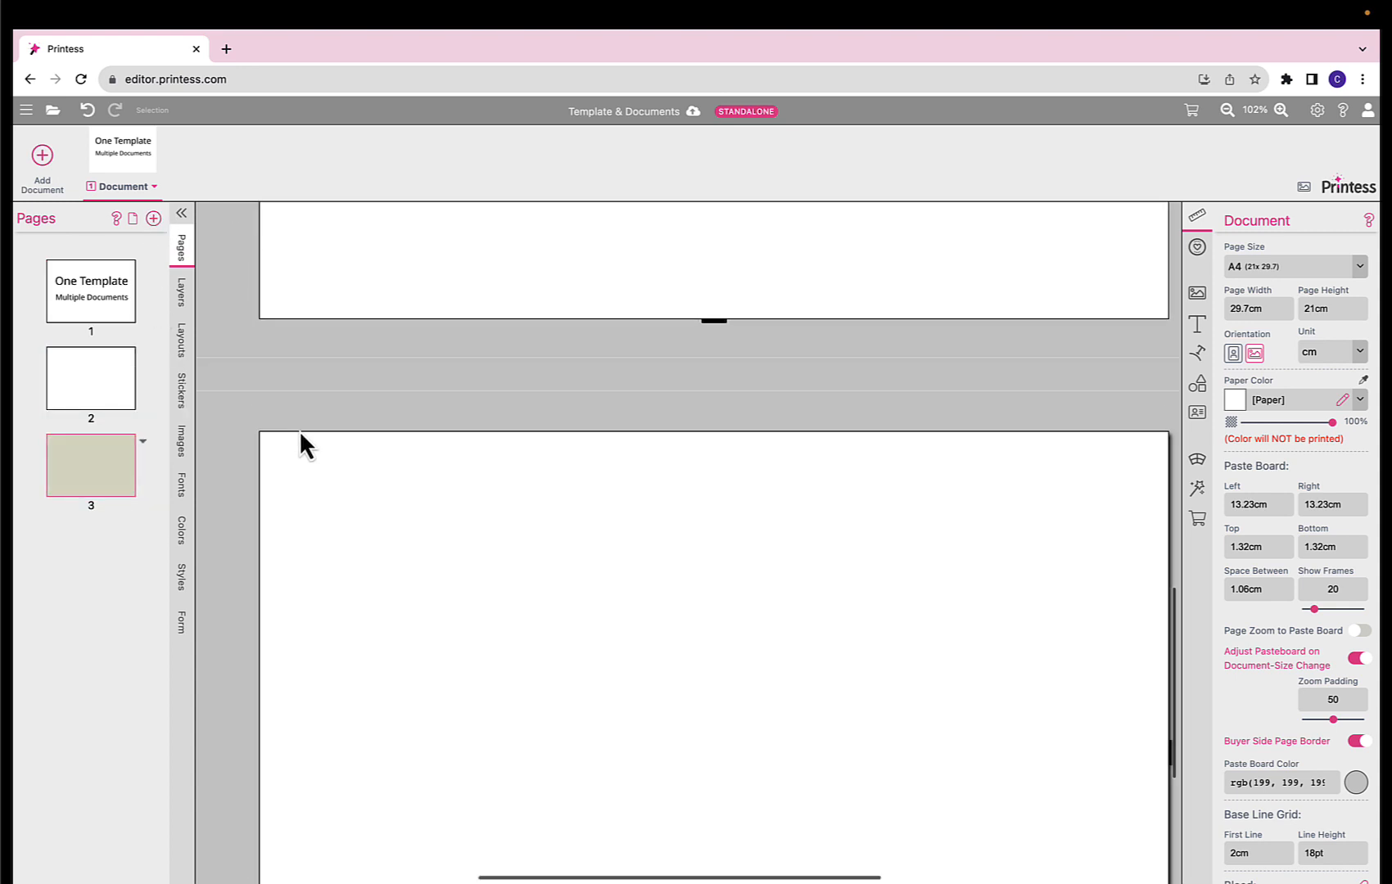
pyautogui.click(131, 393)
pyautogui.press('Delete')
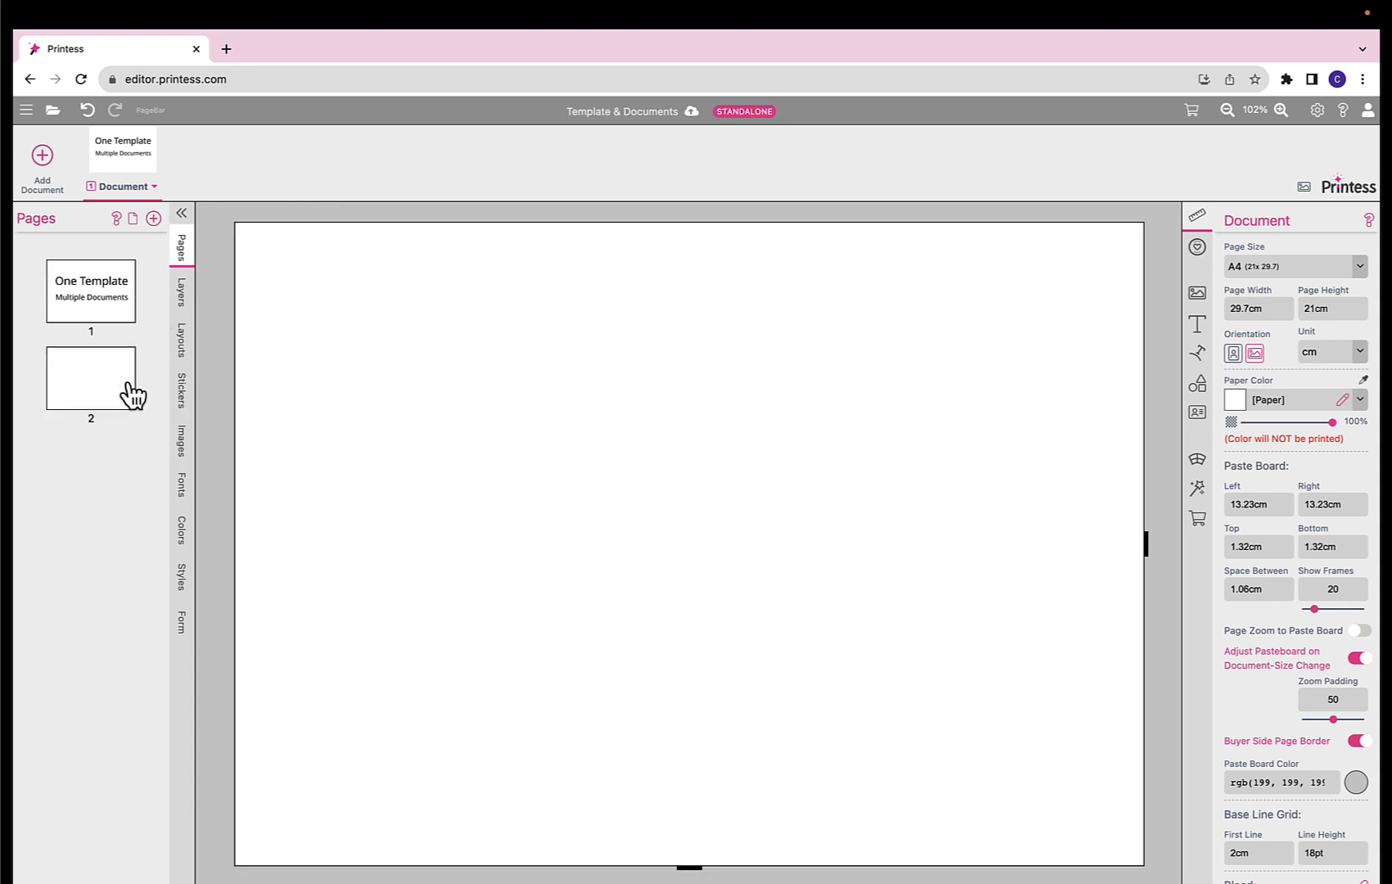
pyautogui.click(118, 375)
pyautogui.press('Delete')
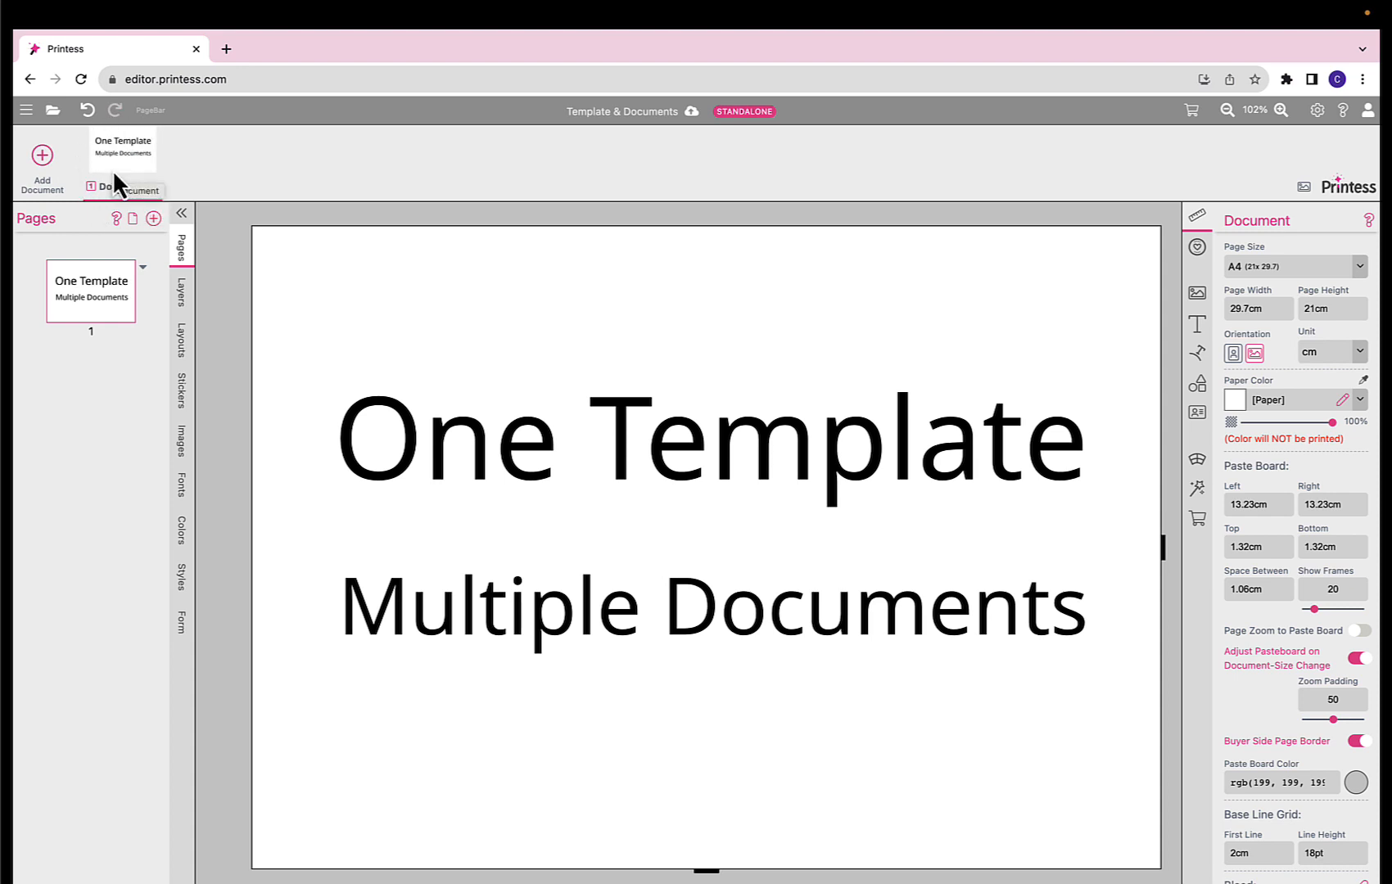
# Allow buyers to edit the content of both the "One Template" and "Multiple Documents" text frames
pyautogui.click(615, 423)
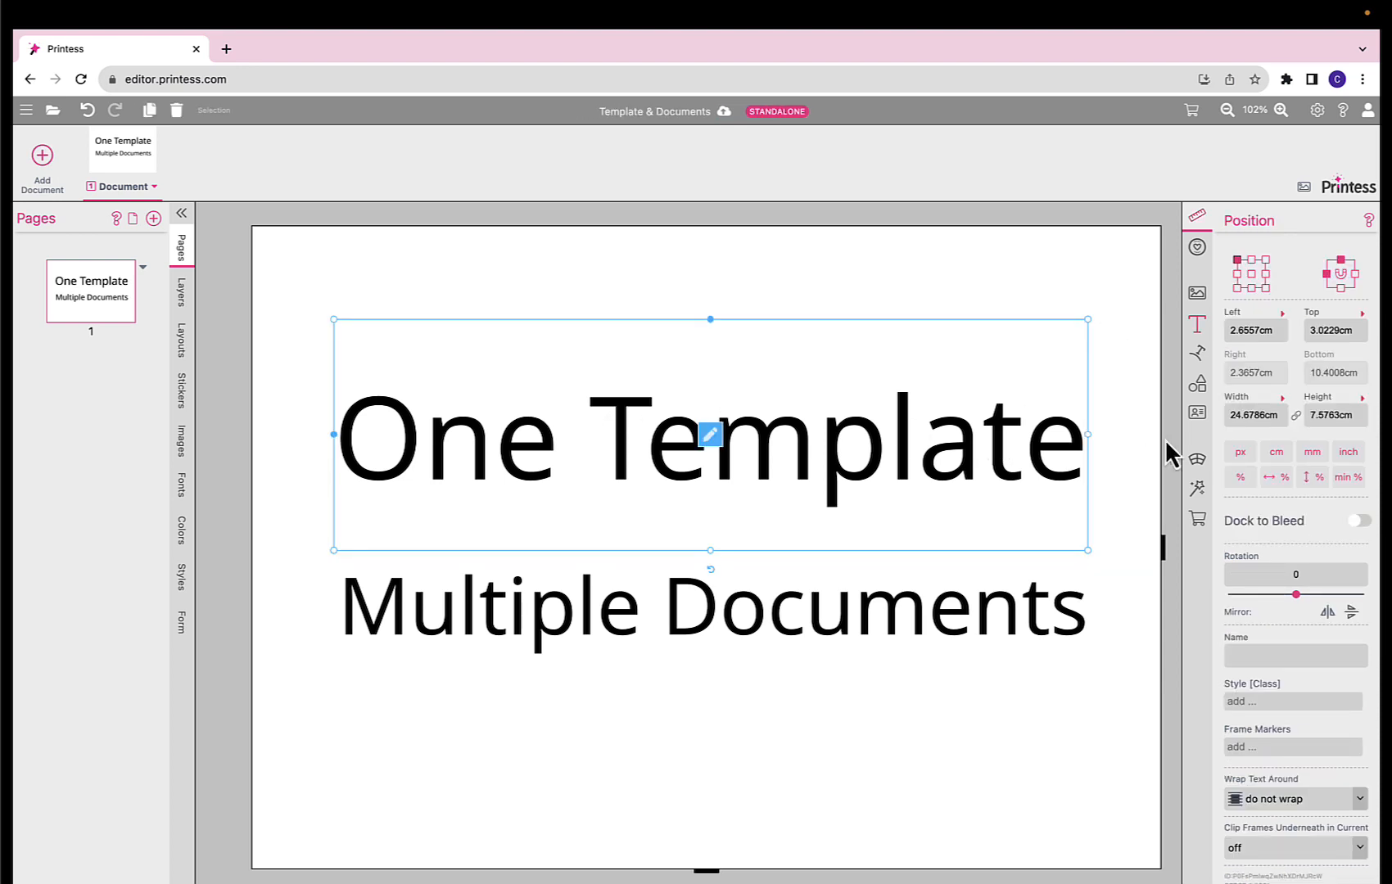
pyautogui.click(1199, 519)
pyautogui.click(1233, 363)
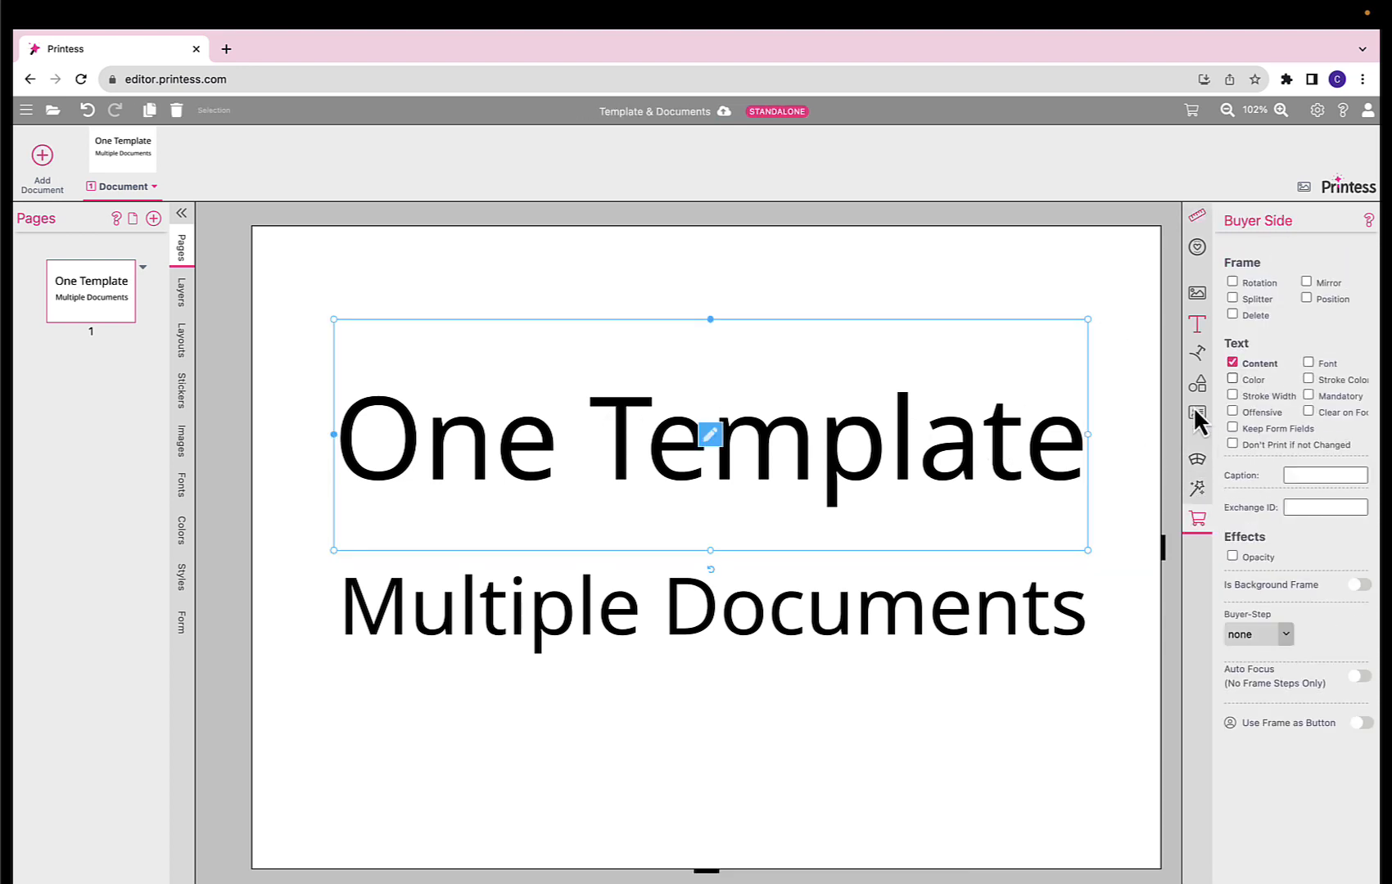
pyautogui.click(1028, 594)
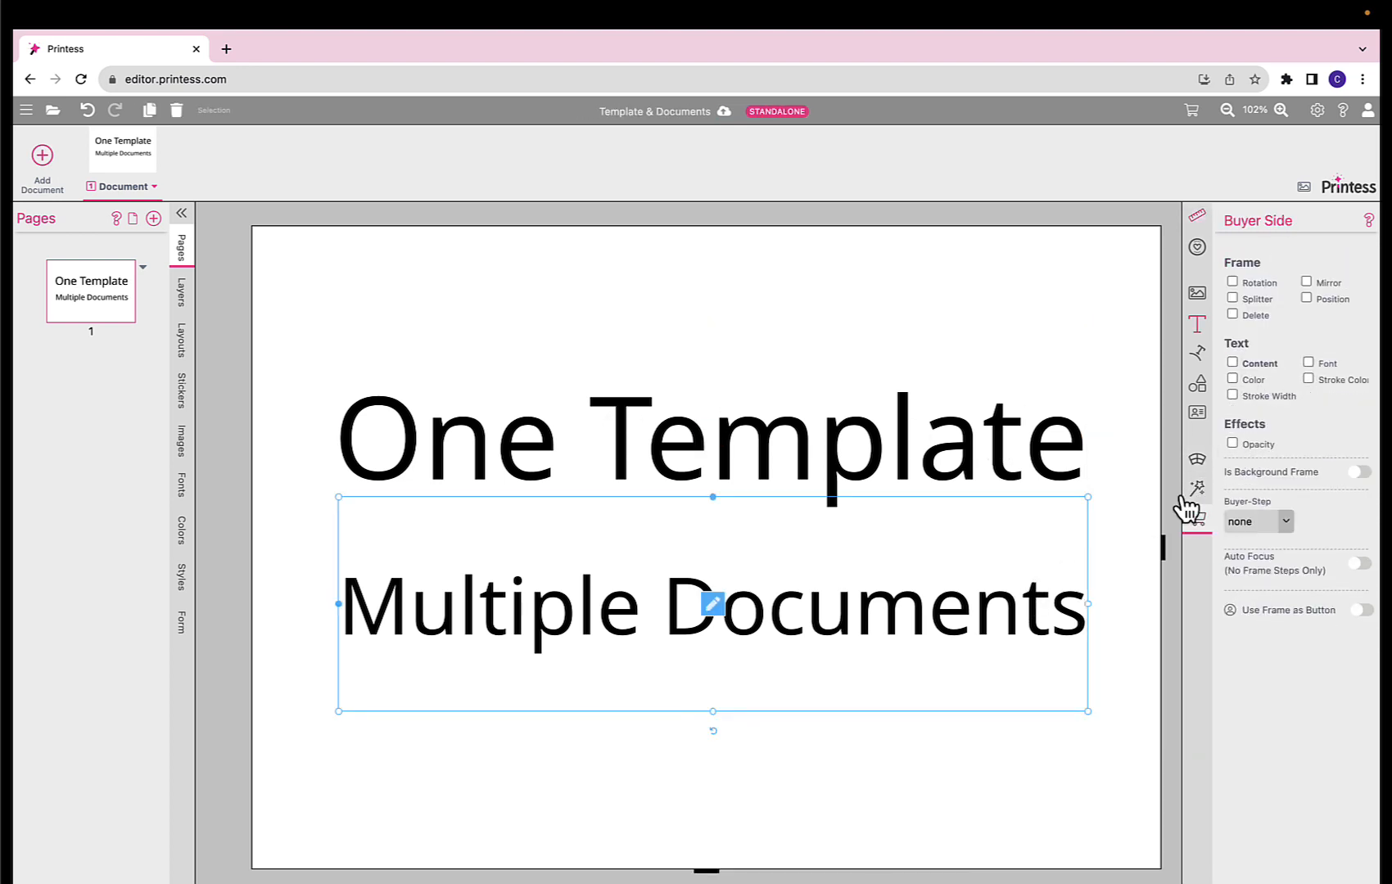
pyautogui.click(1245, 362)
pyautogui.click(1040, 258)
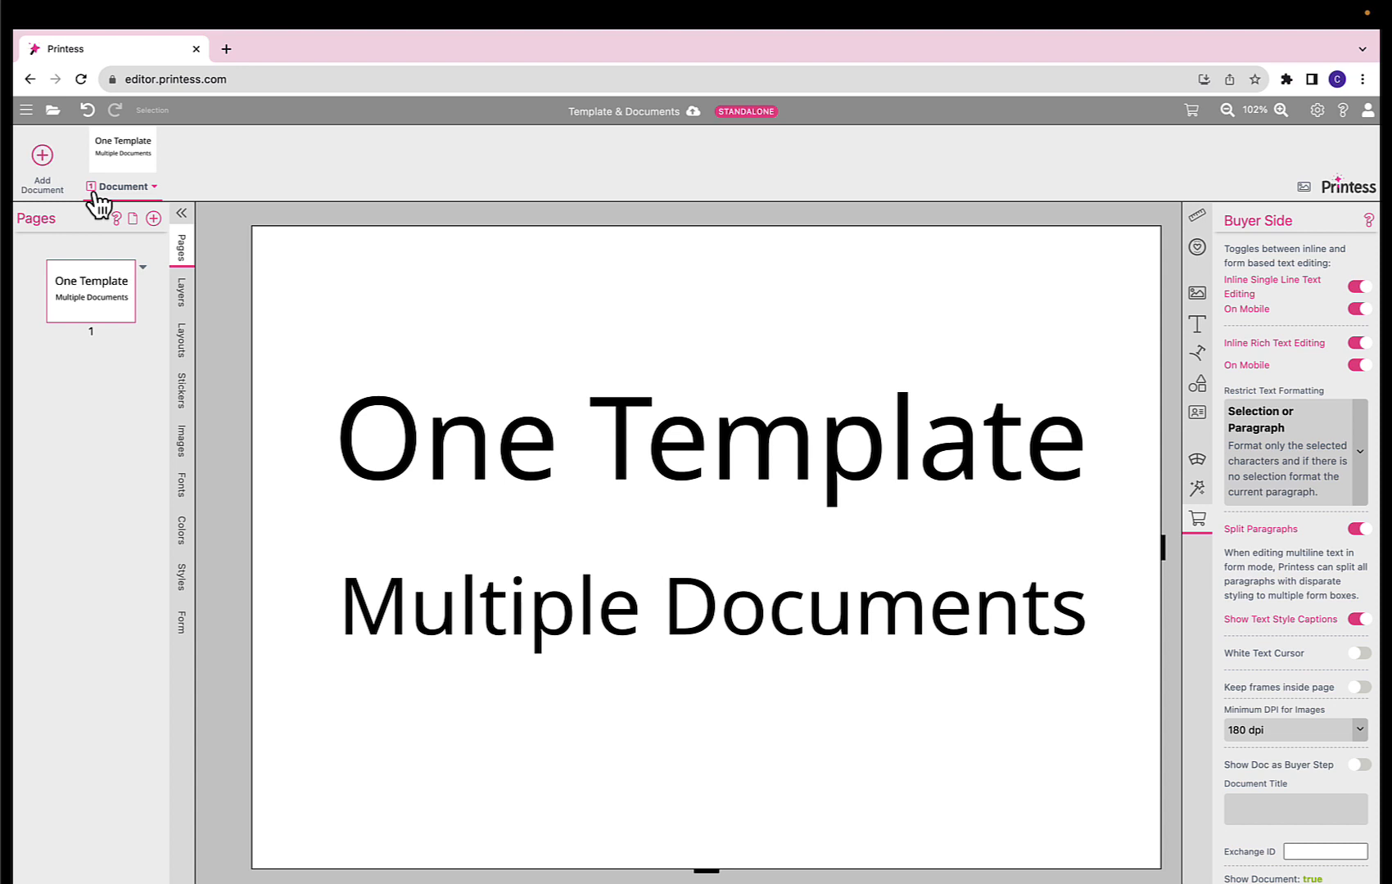
# Open the template in the buyer view and replace the "One Template" text with "edit"
pyautogui.click(1191, 111)
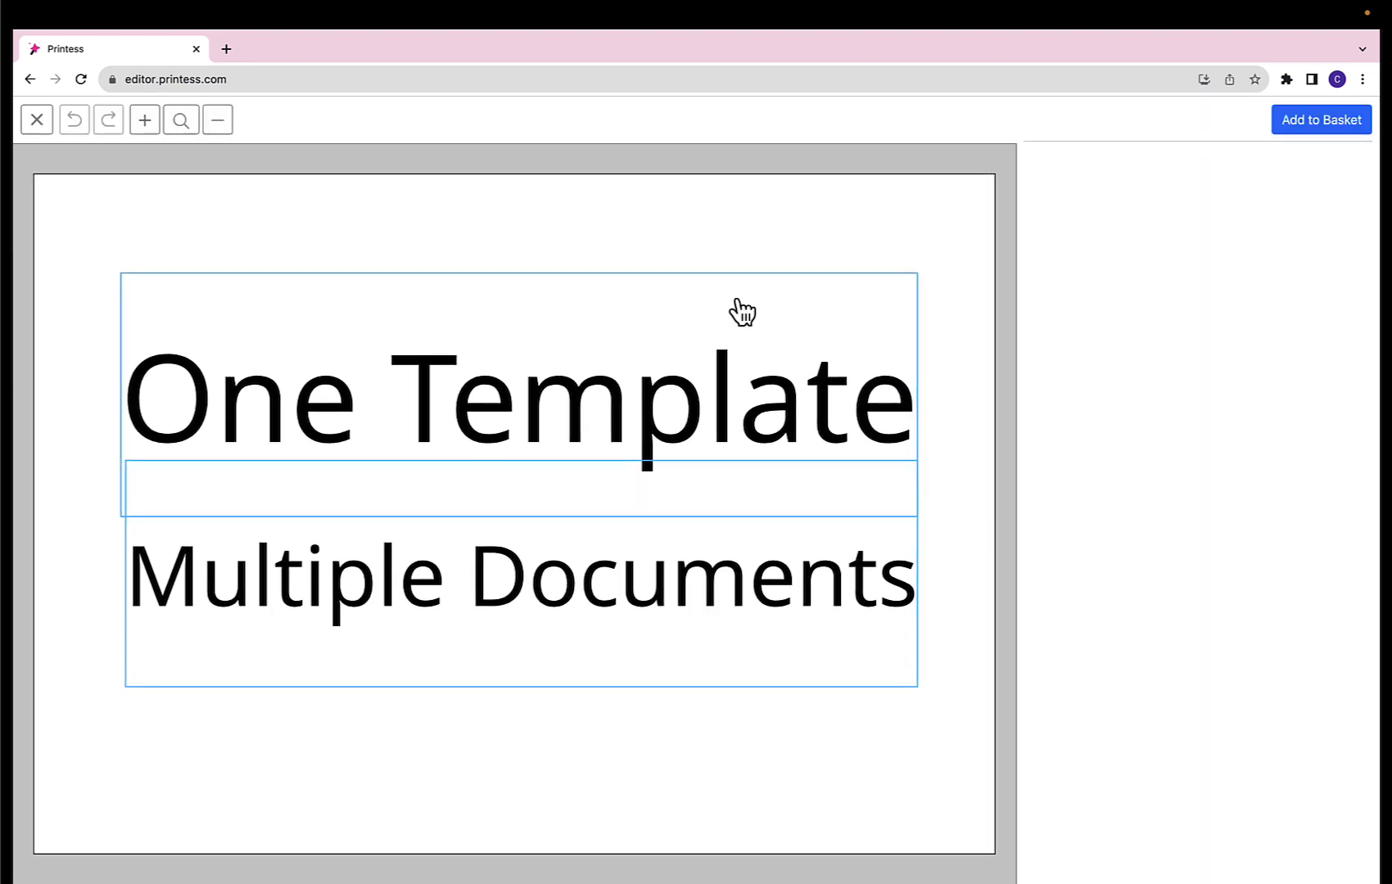
pyautogui.click(502, 368)
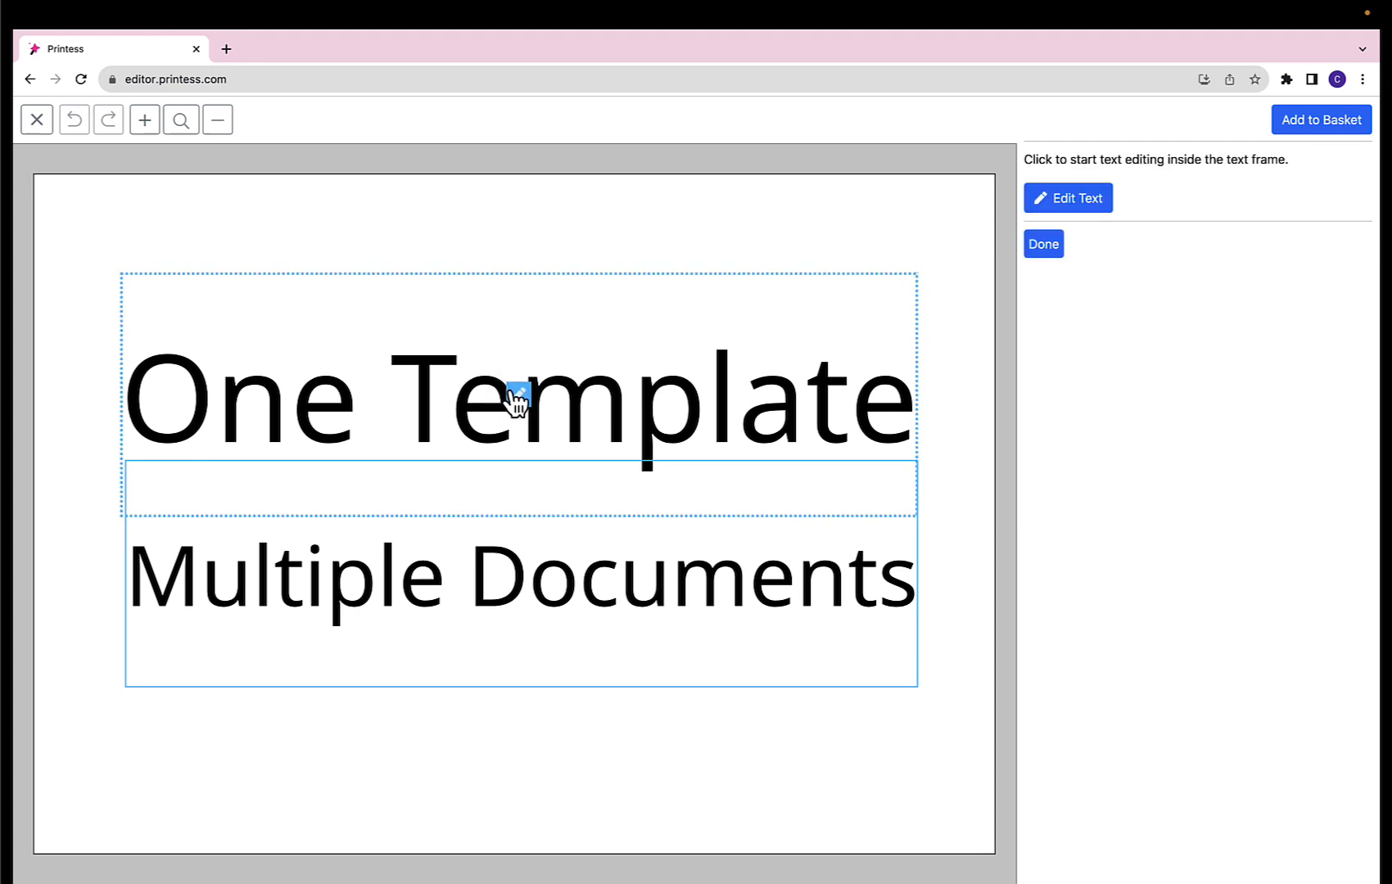
pyautogui.click(508, 389)
pyautogui.write('edit')
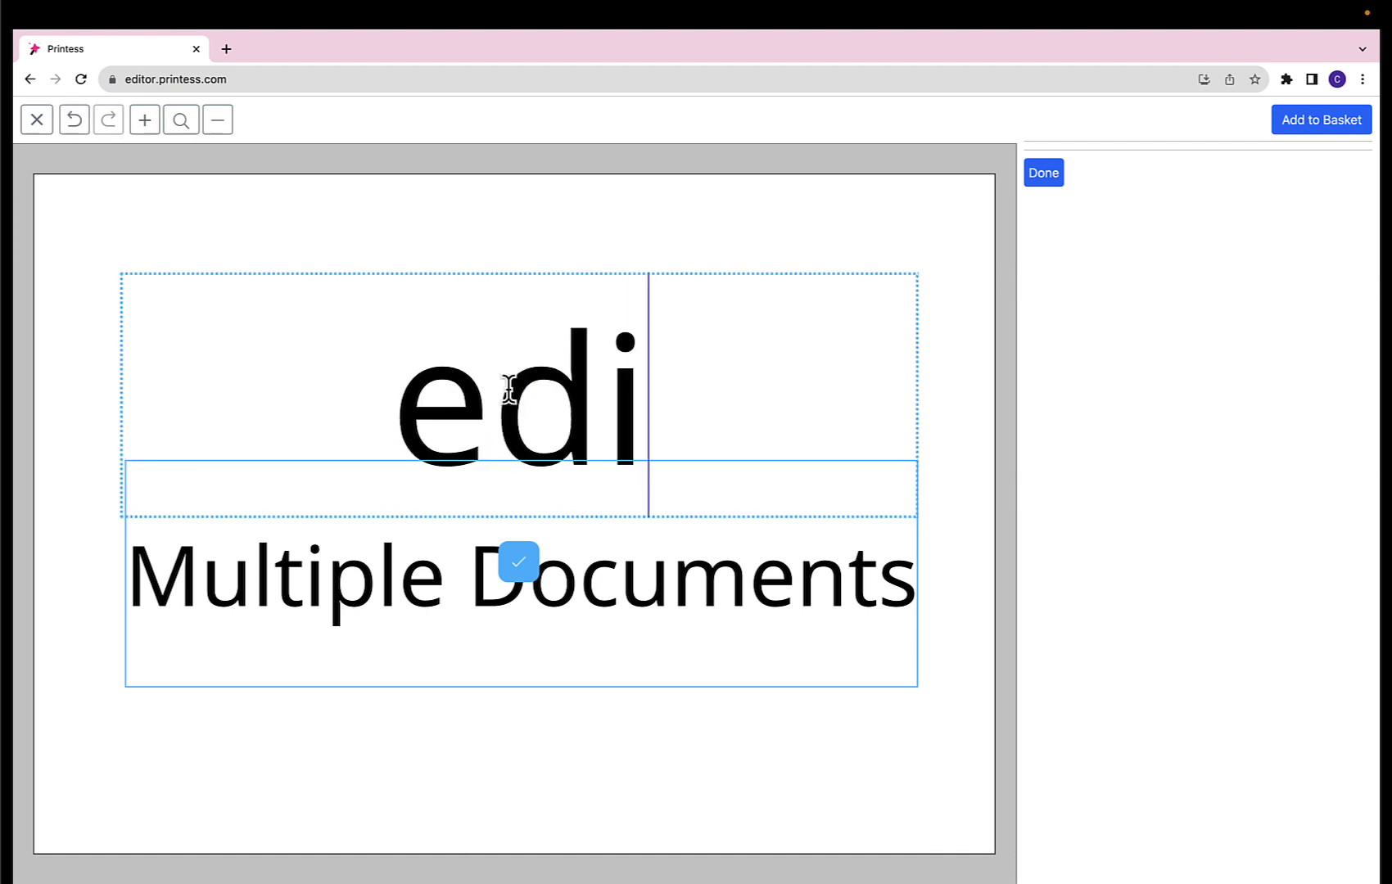
pyautogui.click(616, 262)
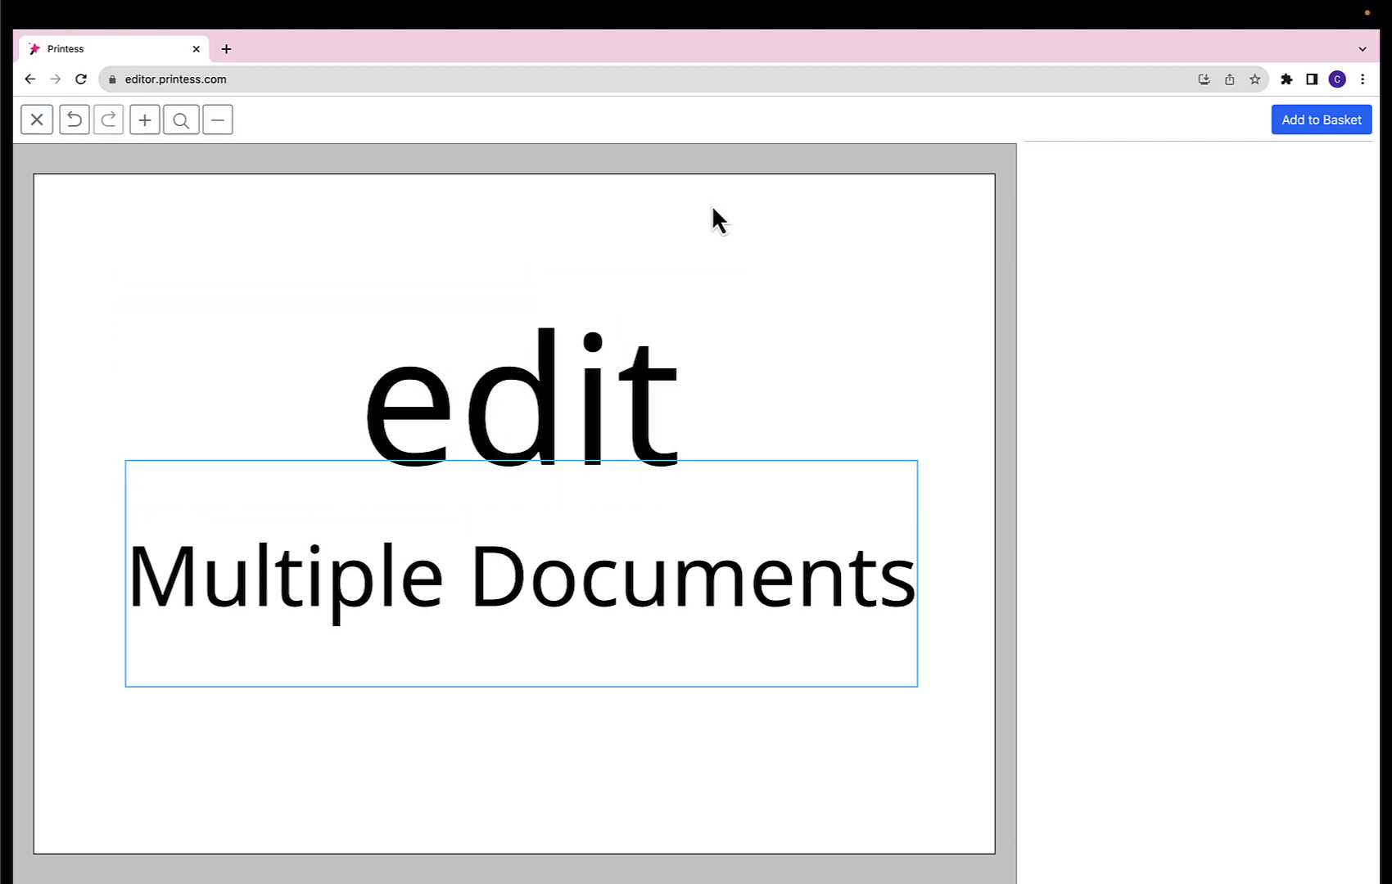
# Add the design to the basket, render its production PDF at 300 dpi for viewing, and return to the template editor
pyautogui.click(1320, 123)
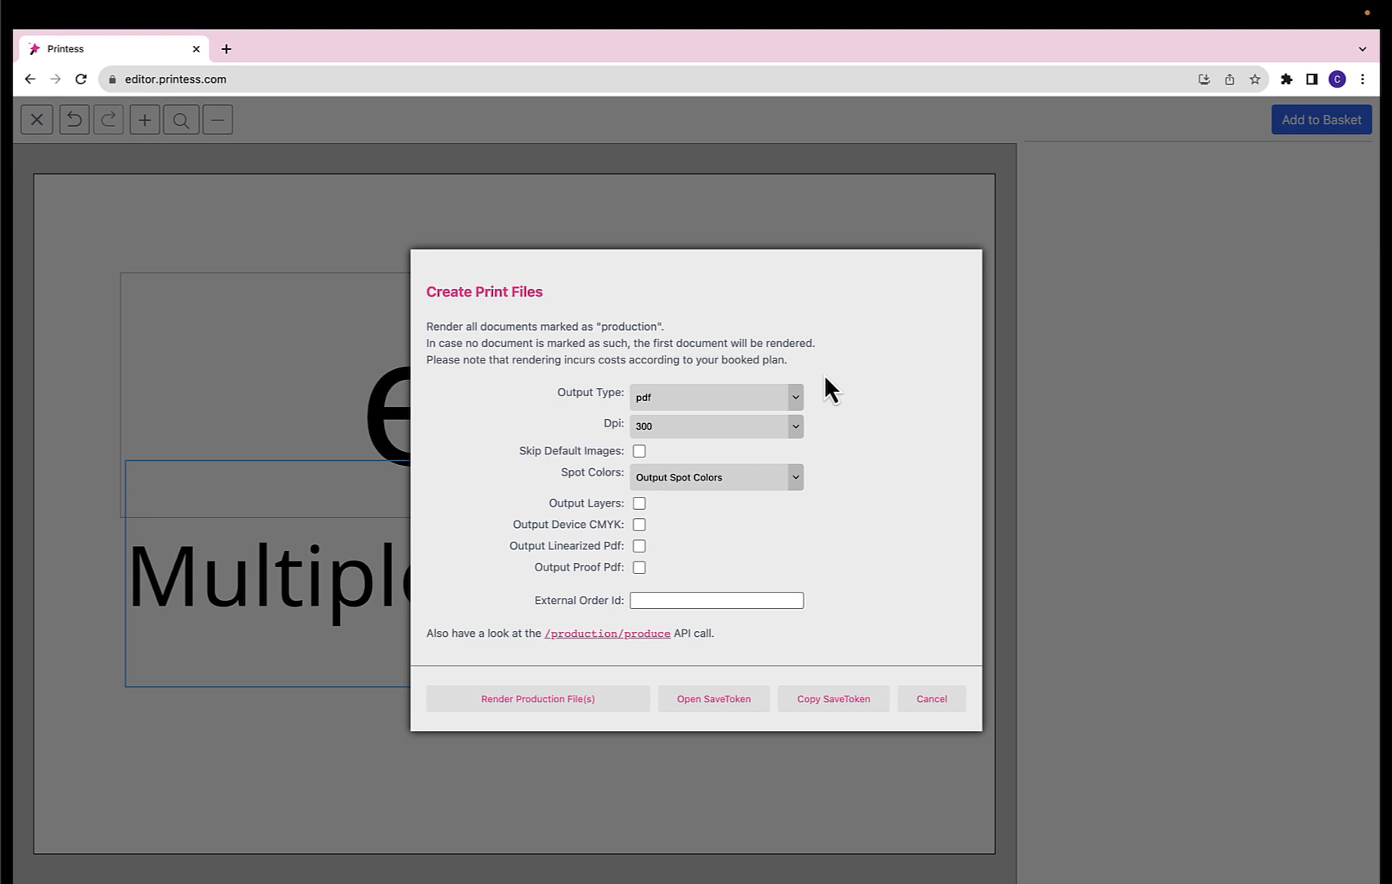
pyautogui.click(596, 701)
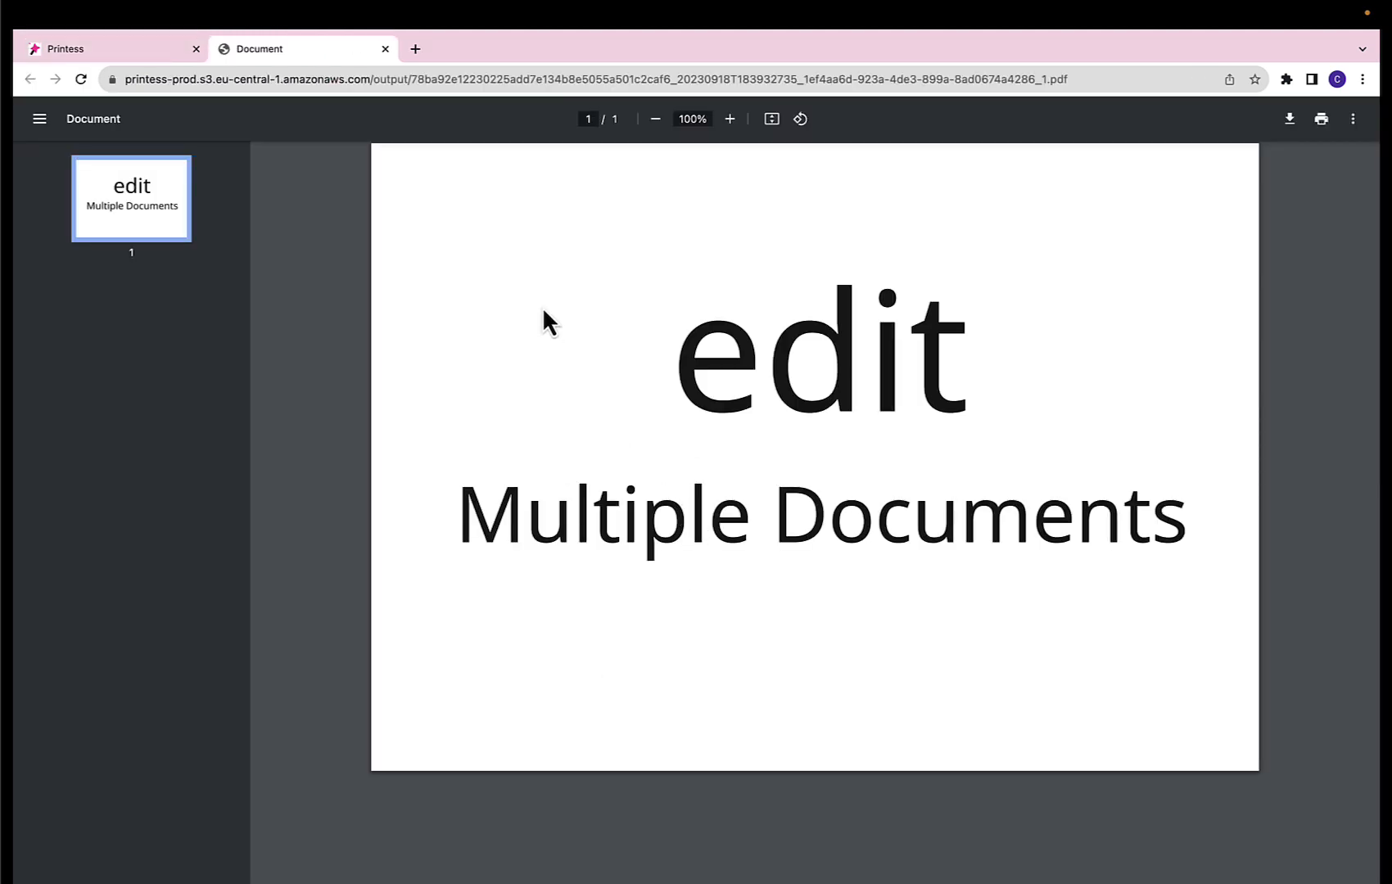
pyautogui.click(384, 48)
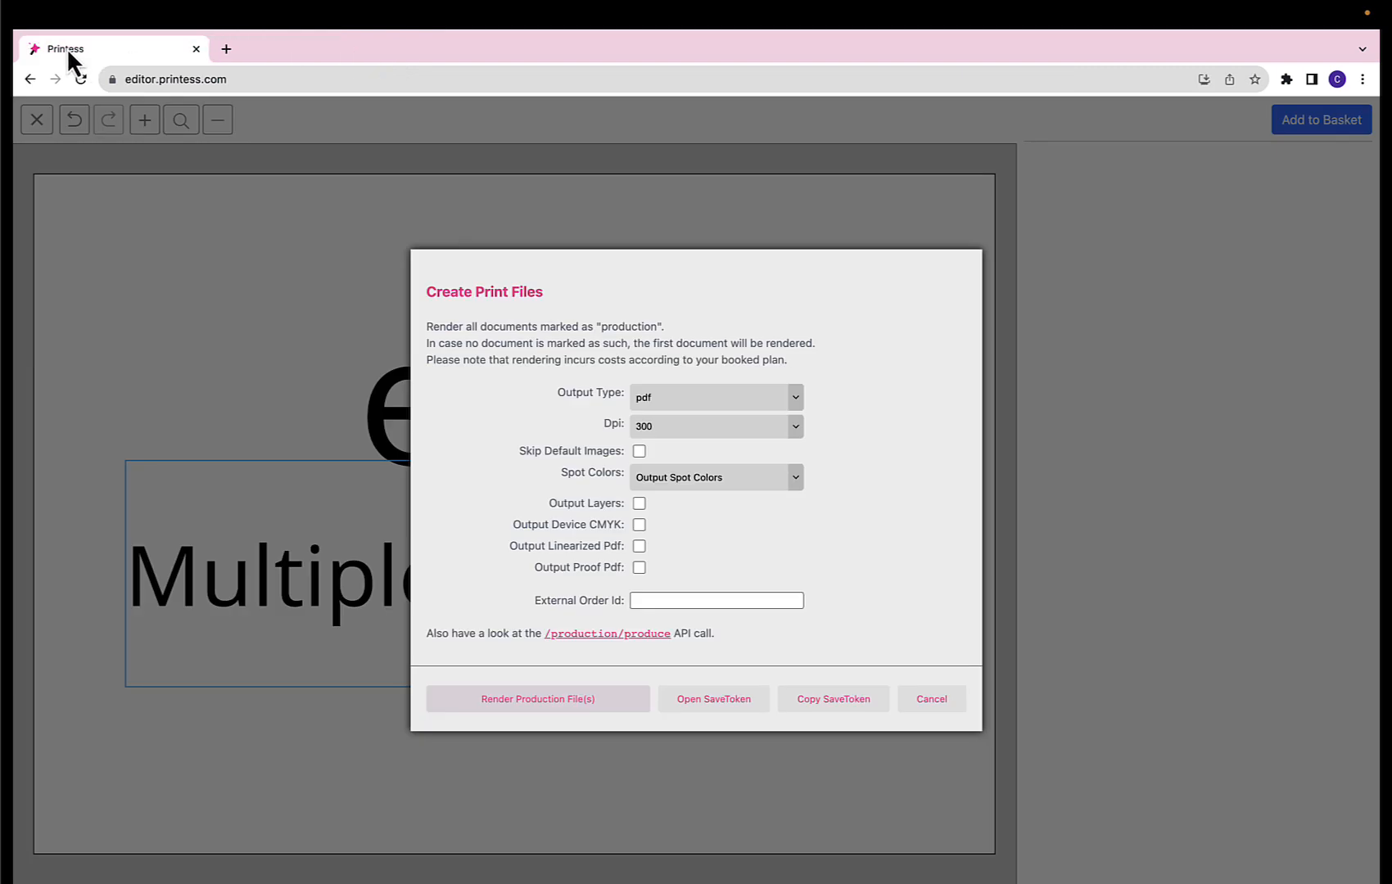
pyautogui.click(925, 709)
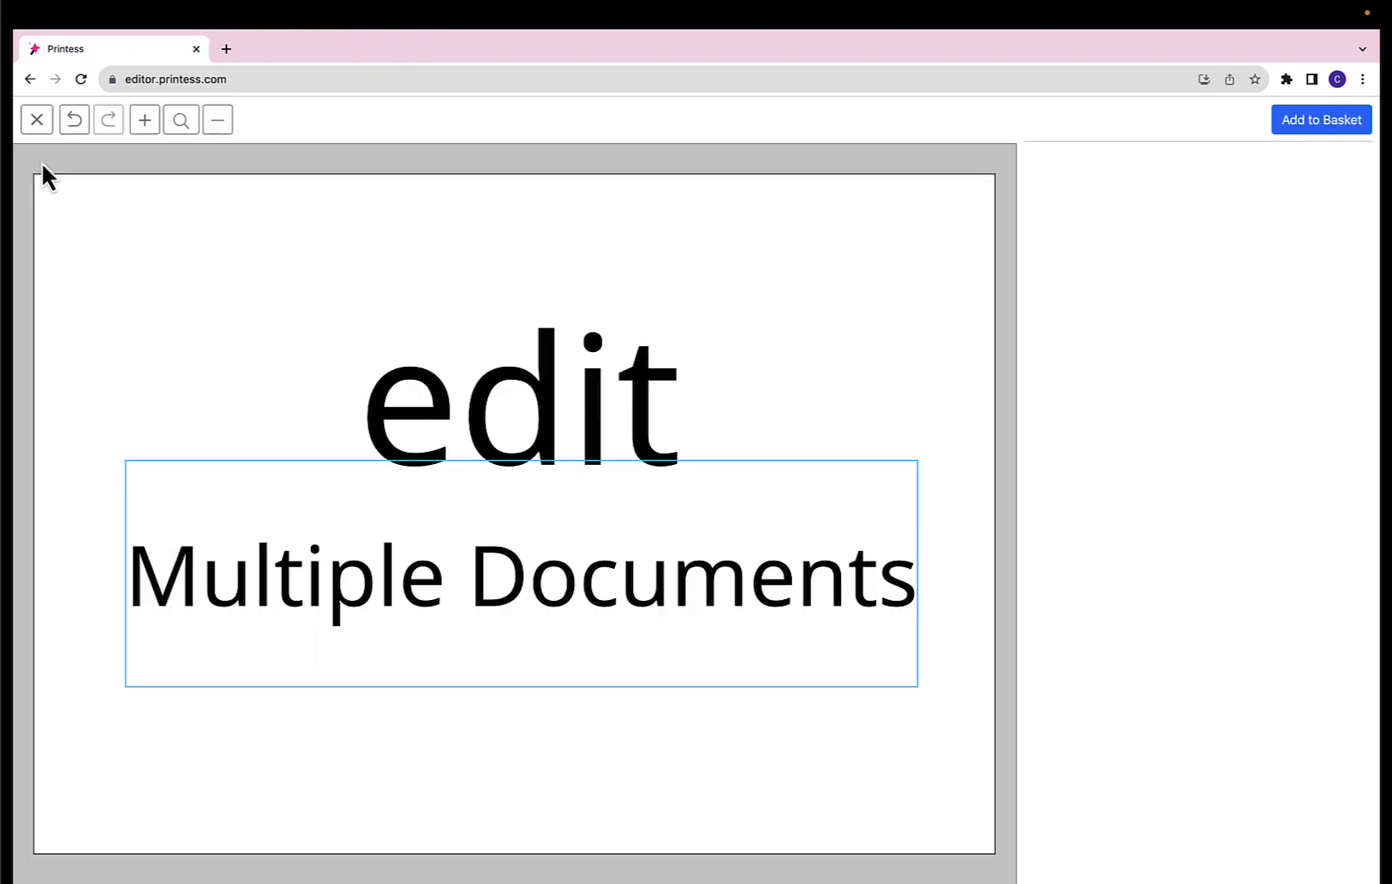
pyautogui.click(41, 121)
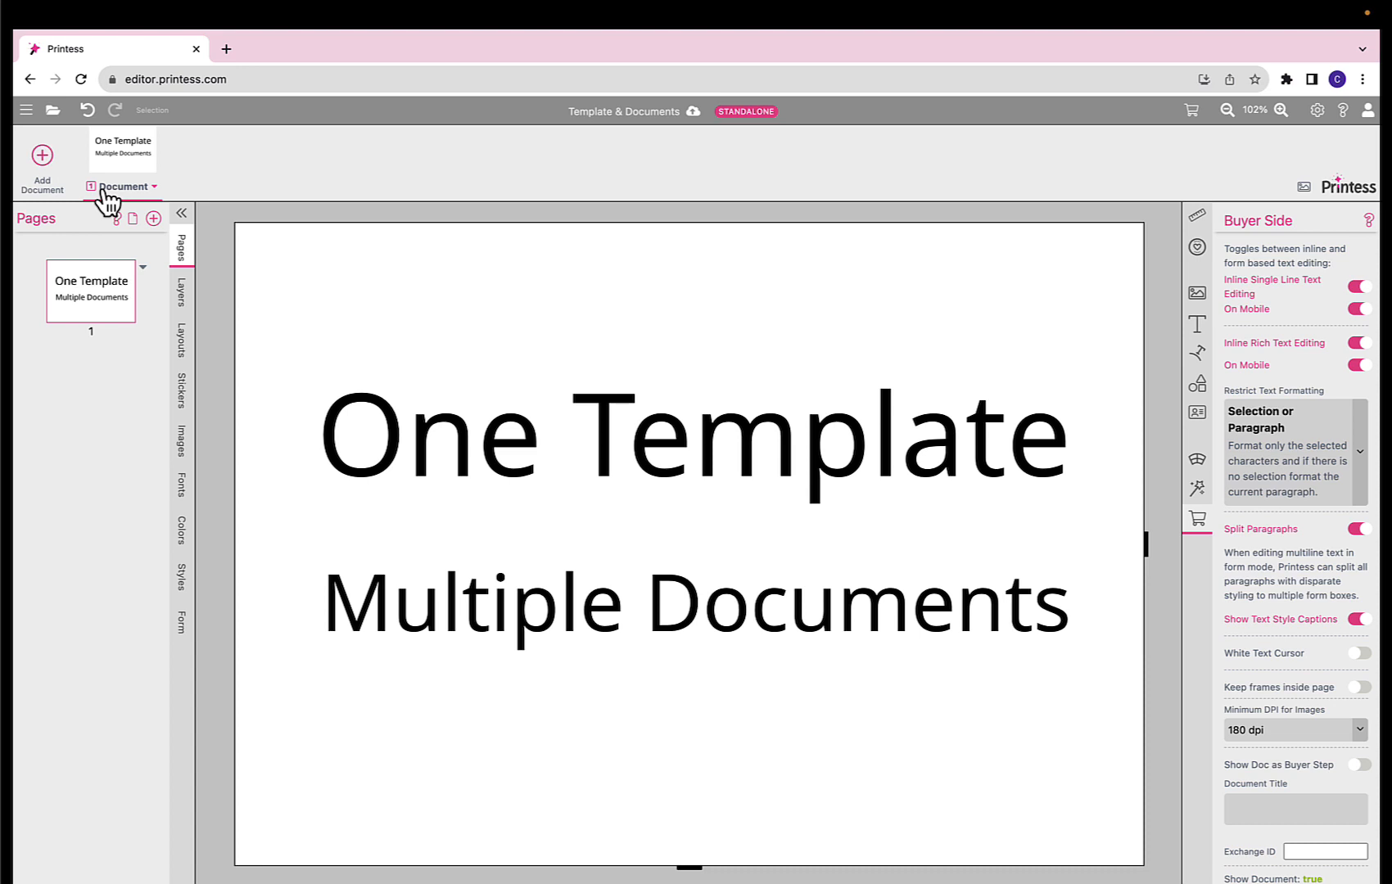
# Add a new document named "Second" to the template
pyautogui.click(103, 190)
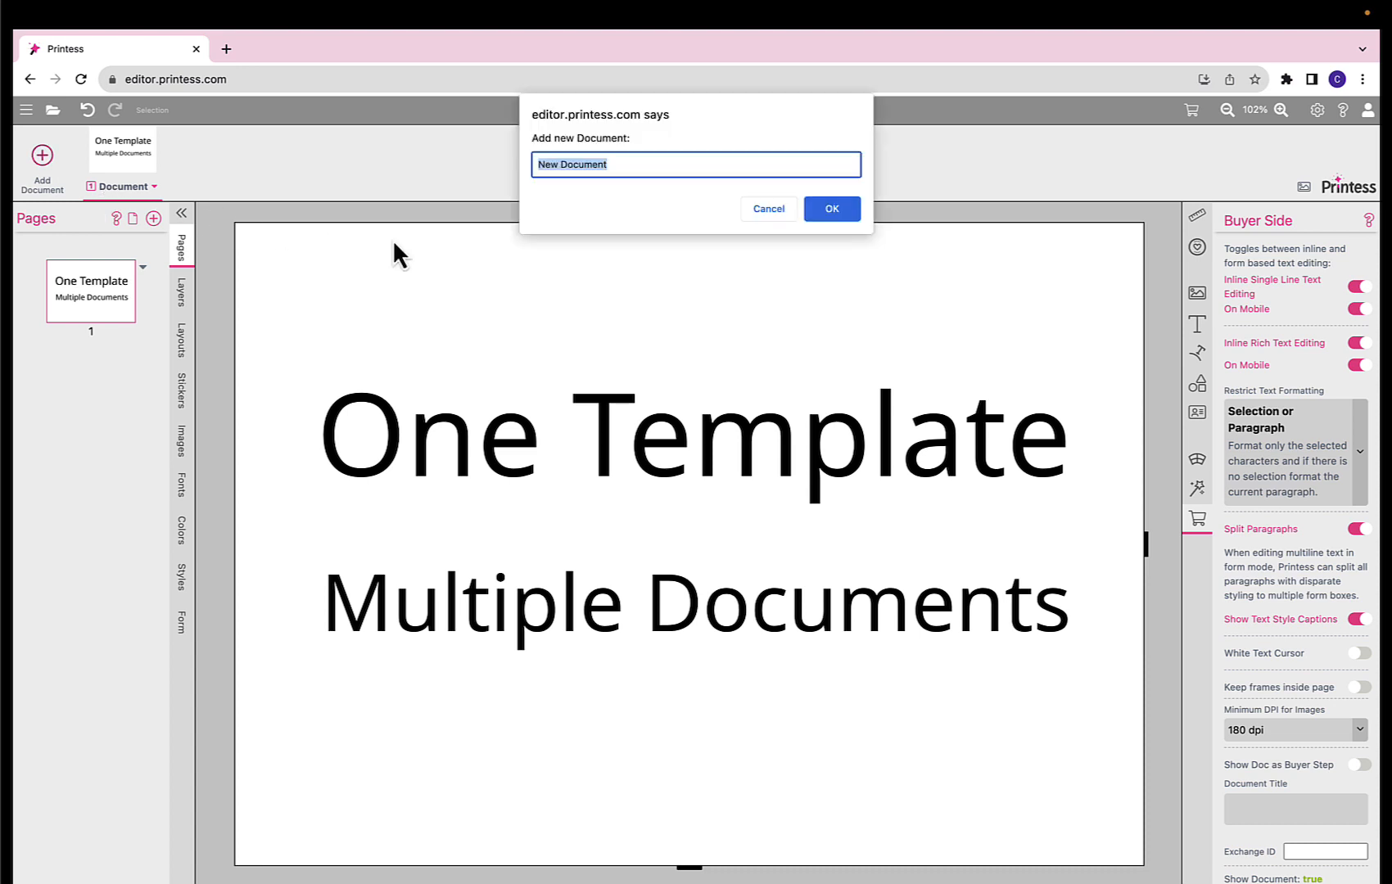
pyautogui.write('Second')
pyautogui.press('Return')
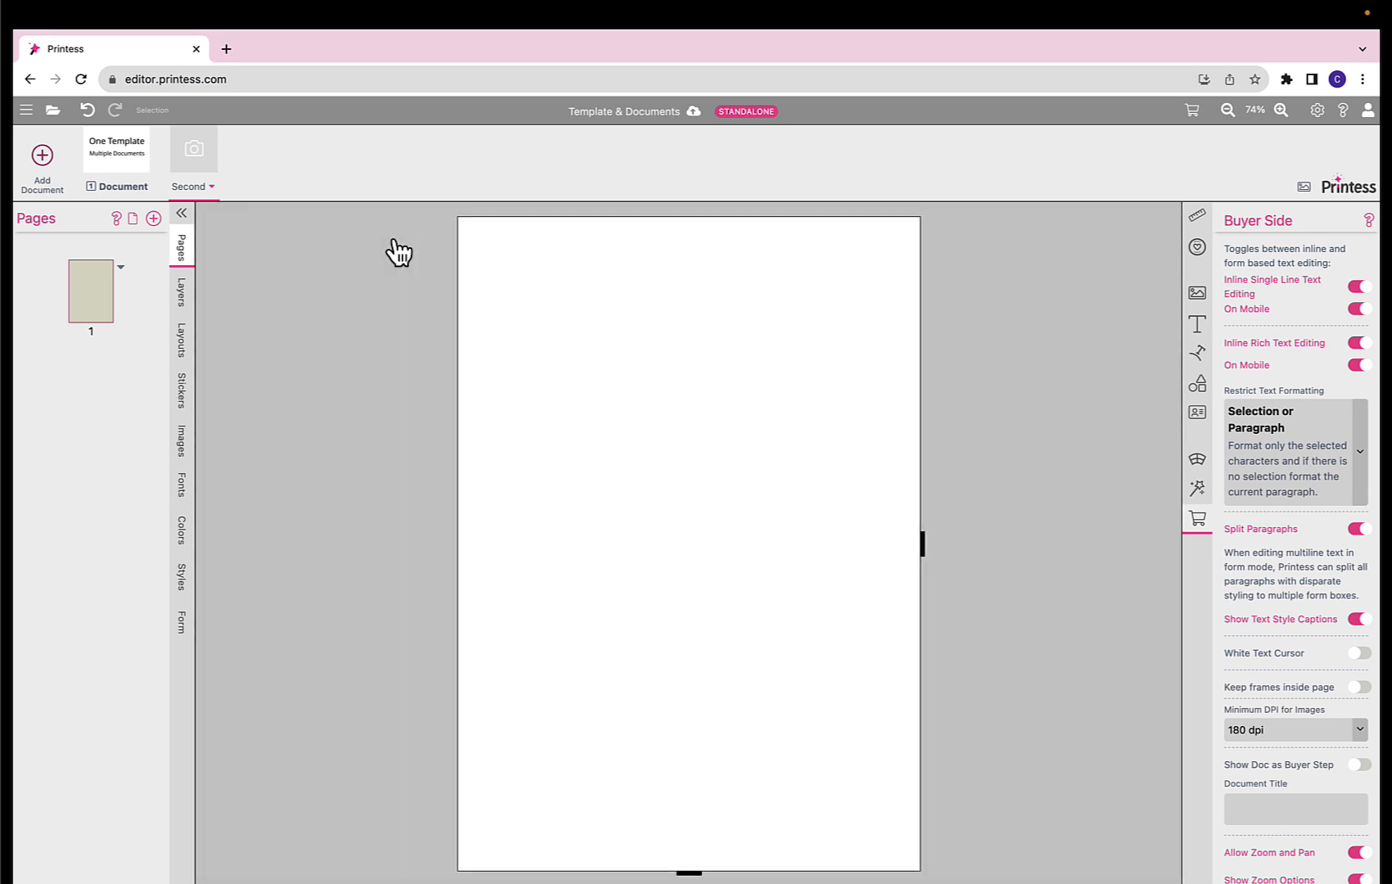
# Add a single-line text frame to the Second document, enlarge it to about 20.3 × 9.6 cm and set its text to "Second"
pyautogui.click(1197, 325)
pyautogui.click(1289, 466)
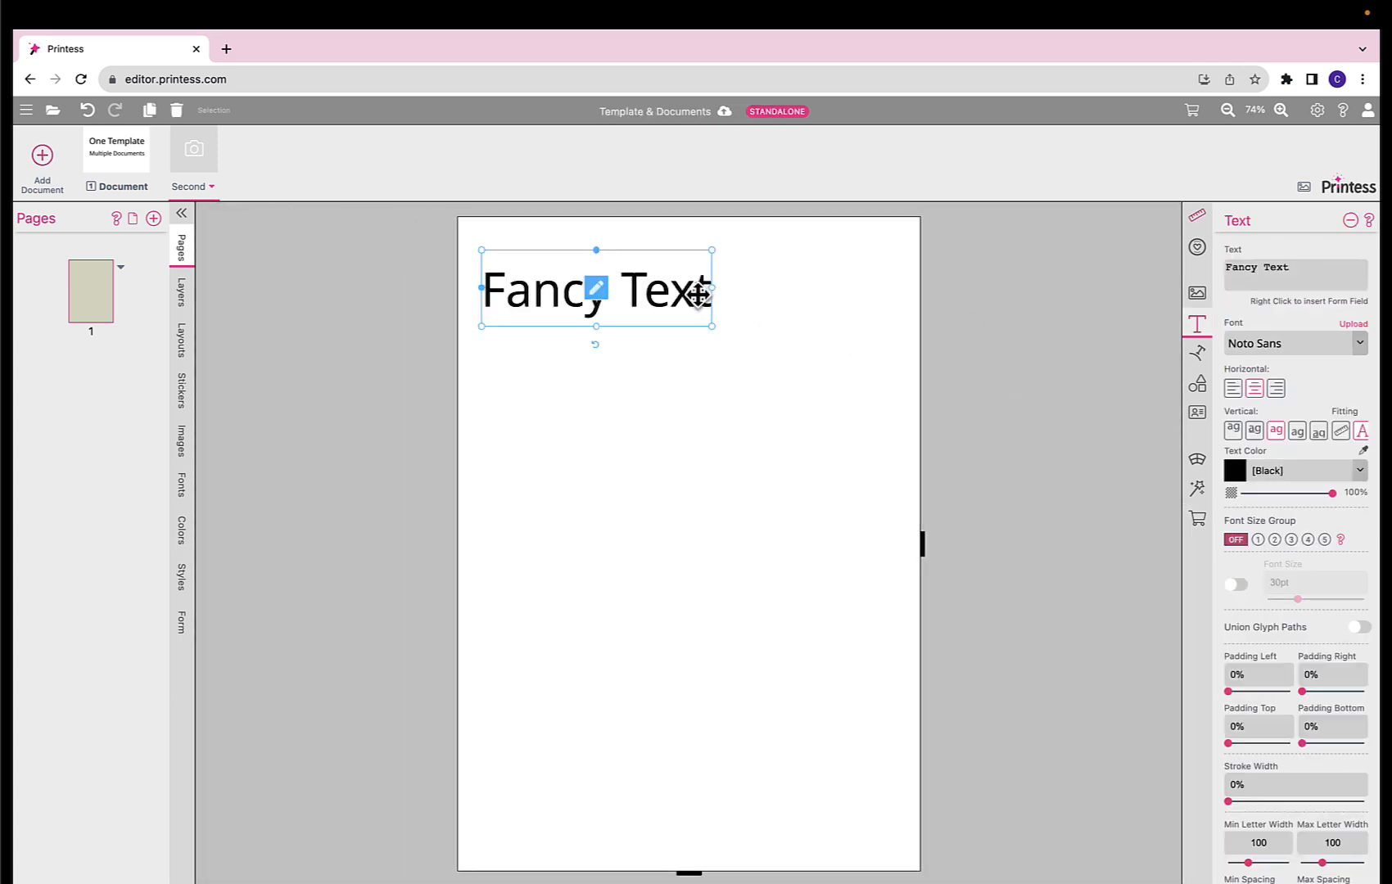
pyautogui.moveTo(703, 319); pyautogui.dragTo(916, 453)
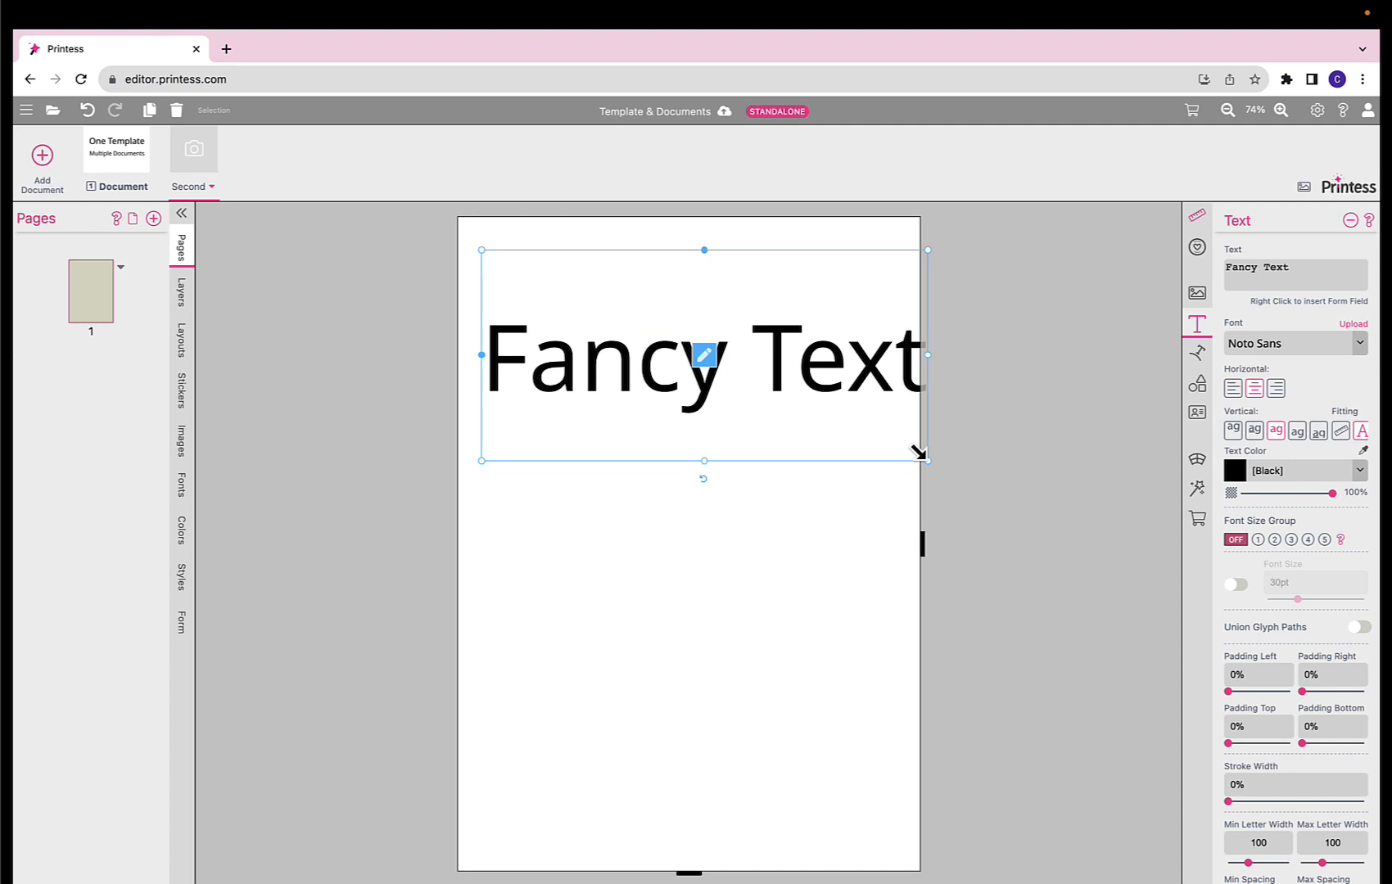
pyautogui.doubleClick(713, 356)
pyautogui.write('Second')
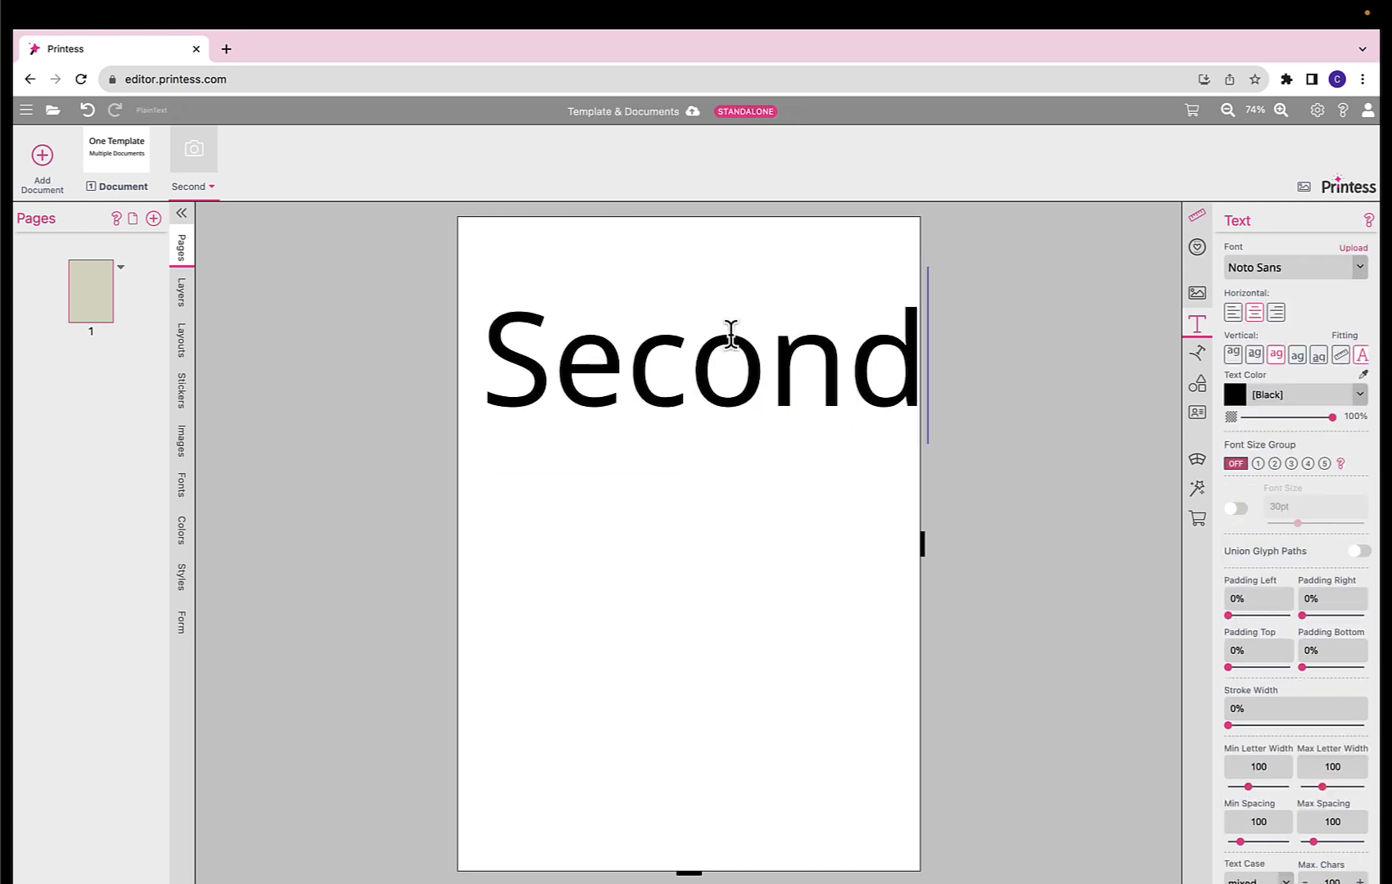
pyautogui.click(774, 277)
pyautogui.click(820, 227)
# Narrow the "Second" text frame to about 15.3 cm and place it about 2.4 cm from the page's left edge and 2.2 cm from the top
pyautogui.click(883, 364)
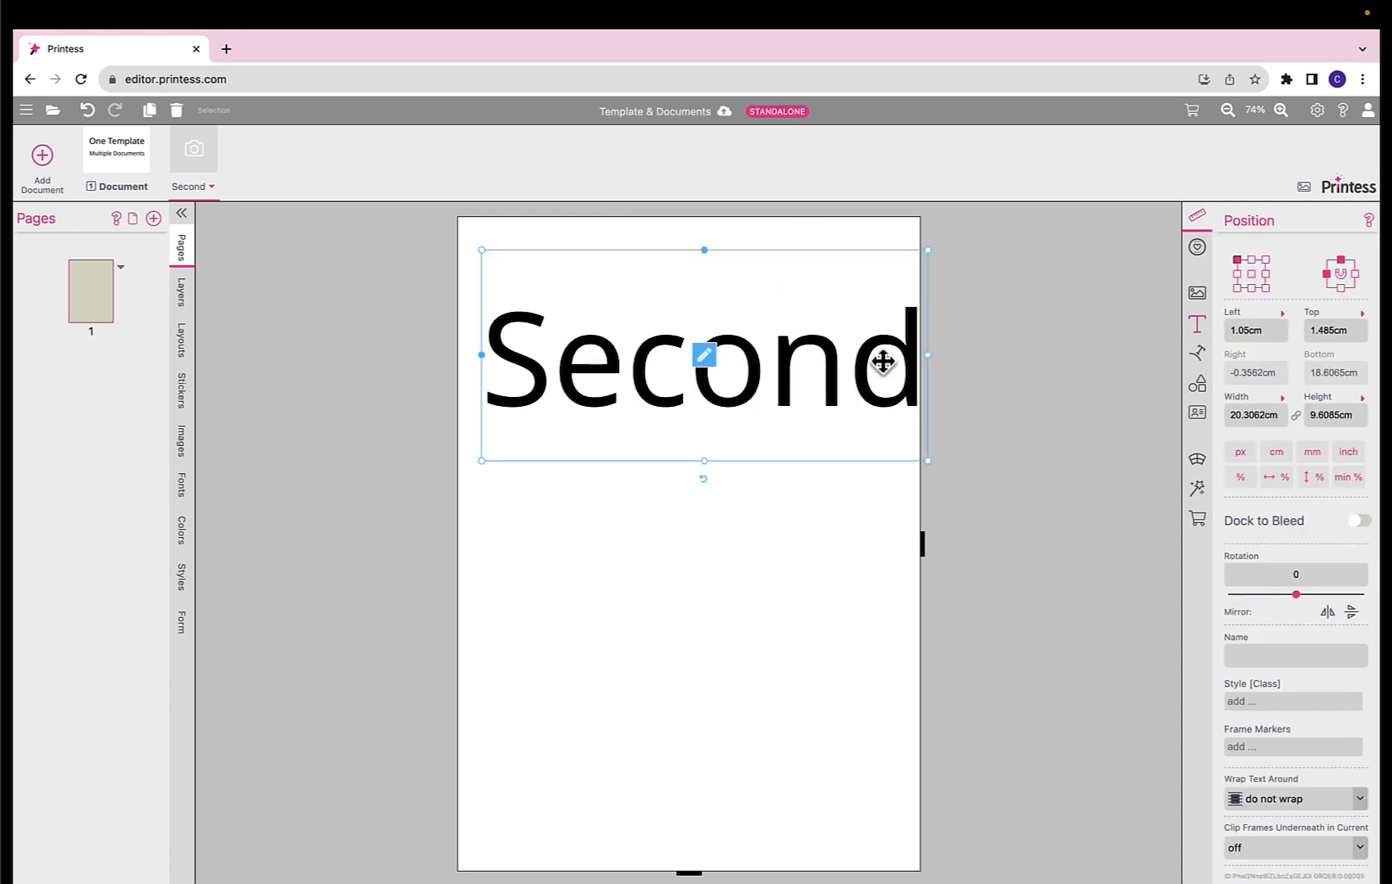
pyautogui.moveTo(854, 354); pyautogui.dragTo(762, 372)
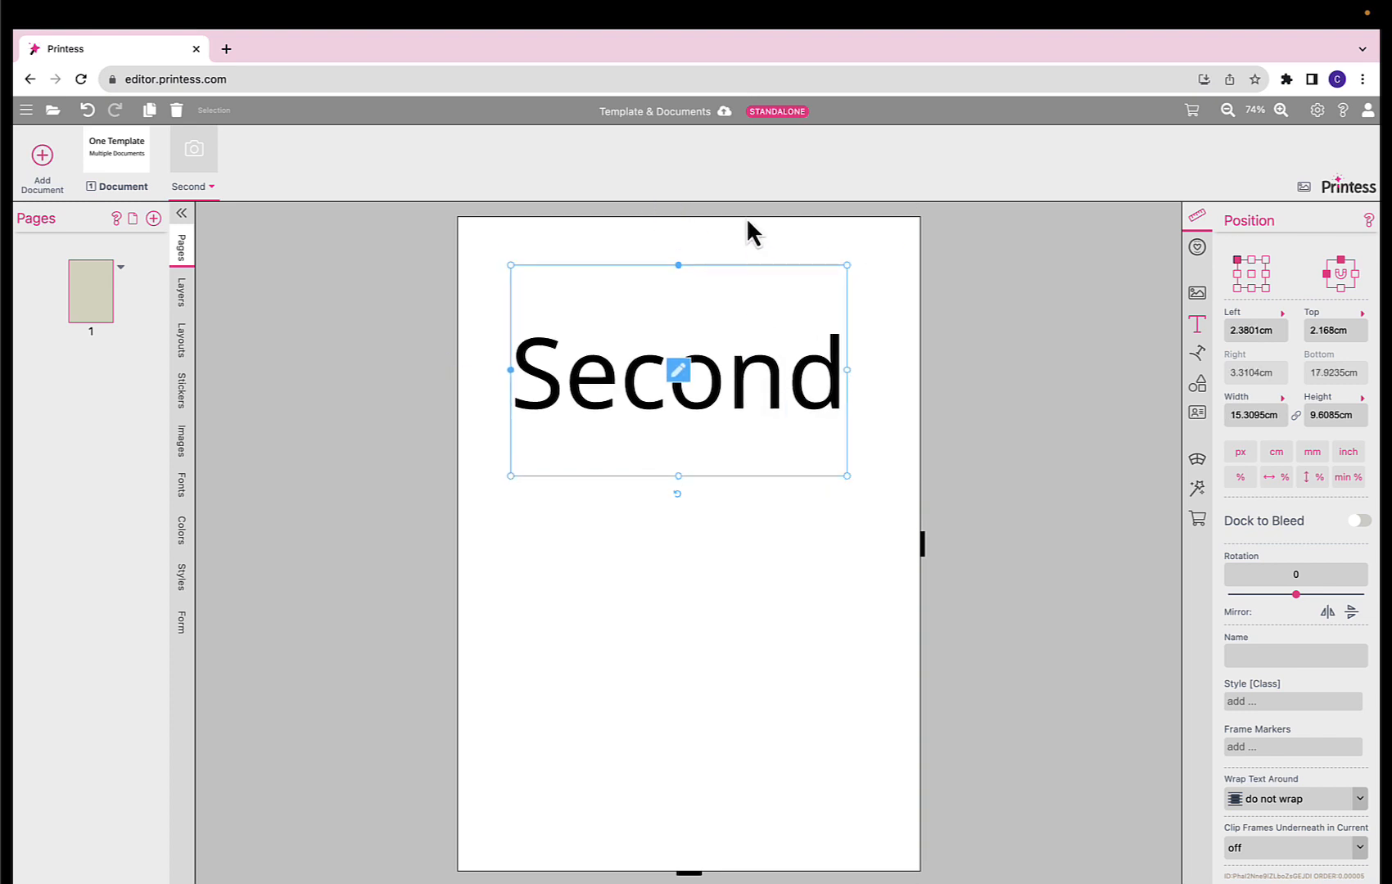
pyautogui.click(744, 241)
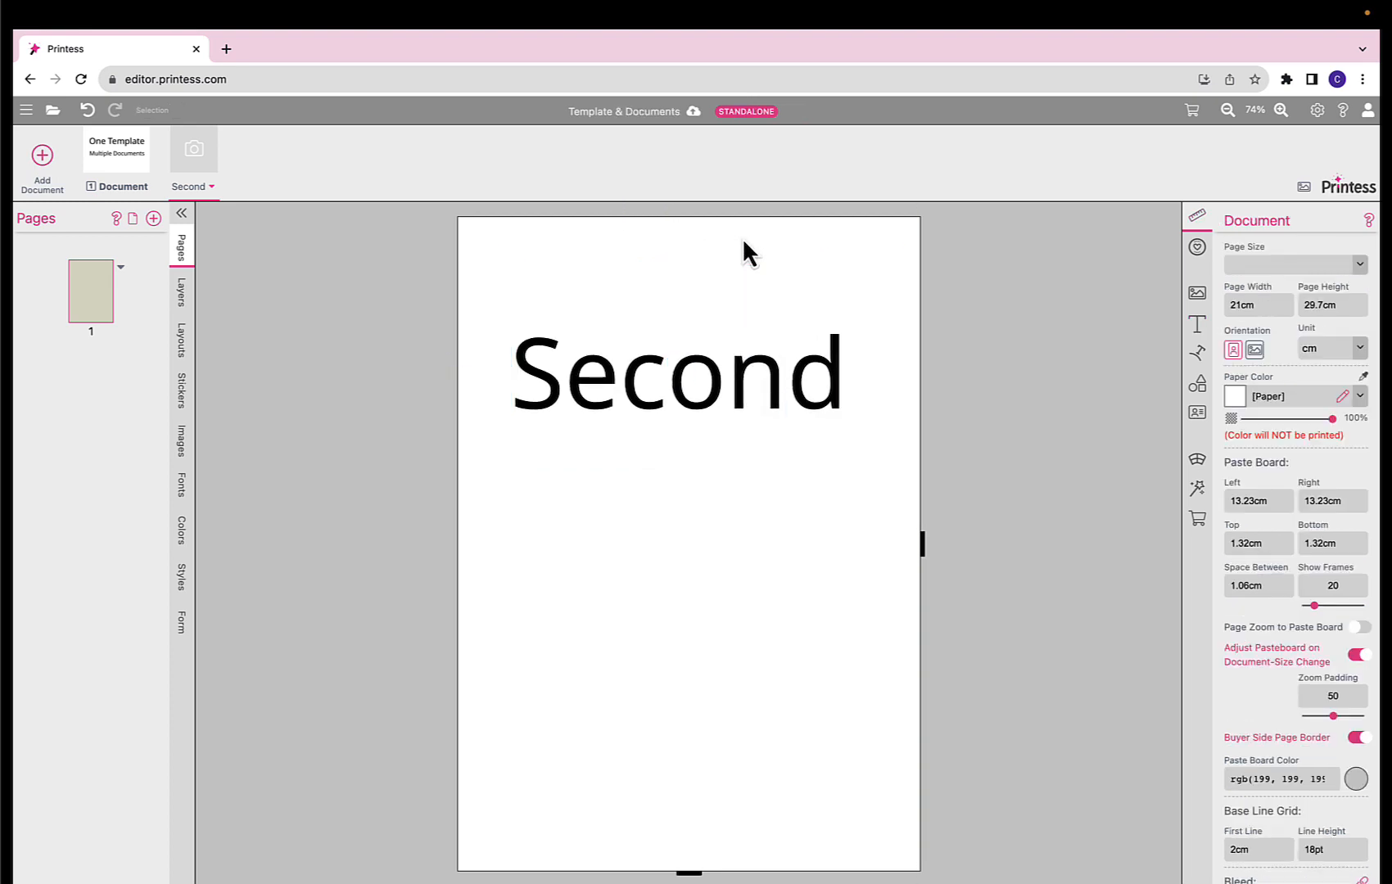
# Allow buyers to edit the content of the "Second" text frame
pyautogui.click(712, 364)
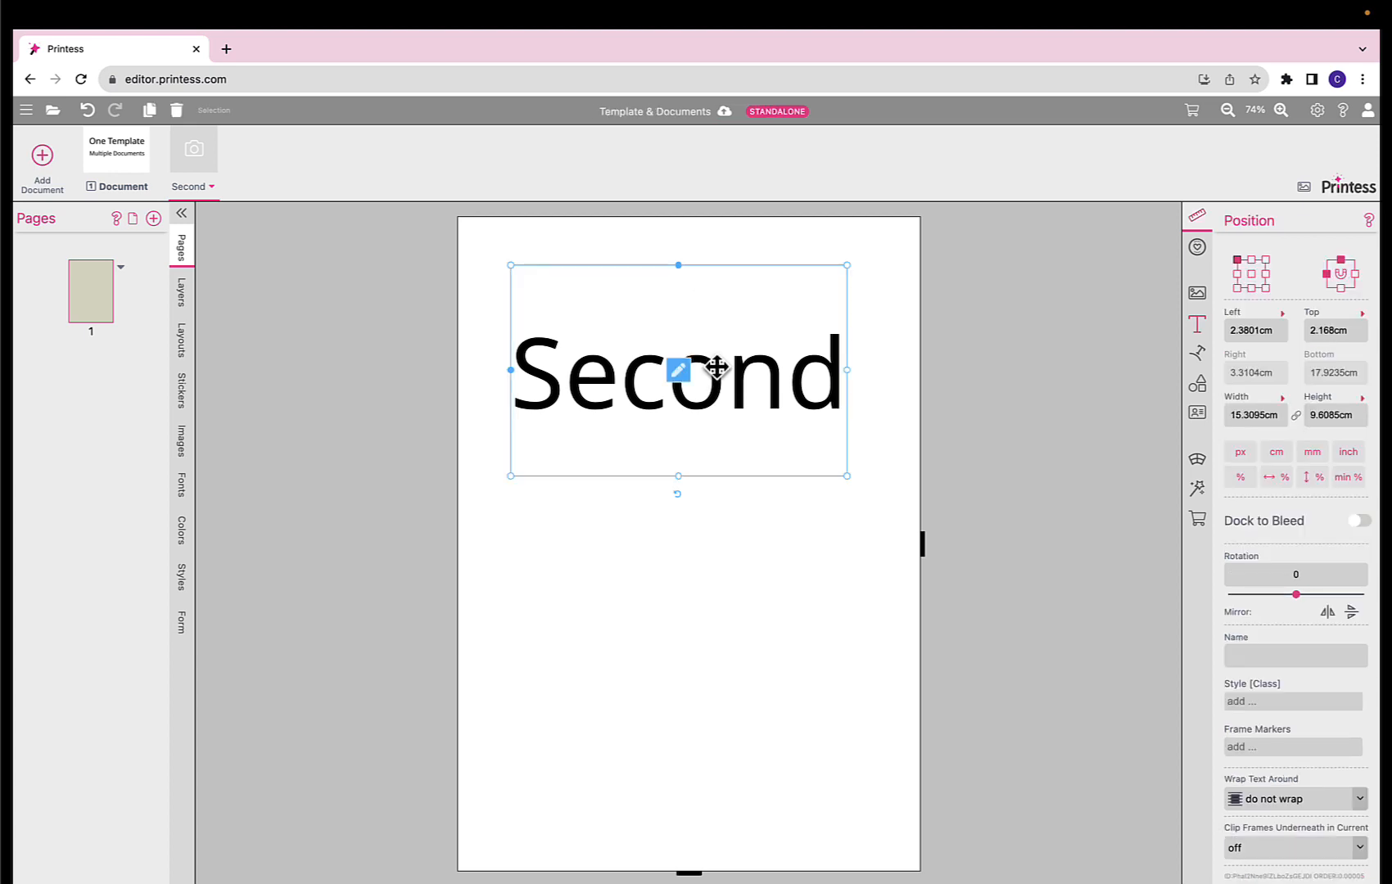
pyautogui.click(1200, 520)
pyautogui.click(1259, 364)
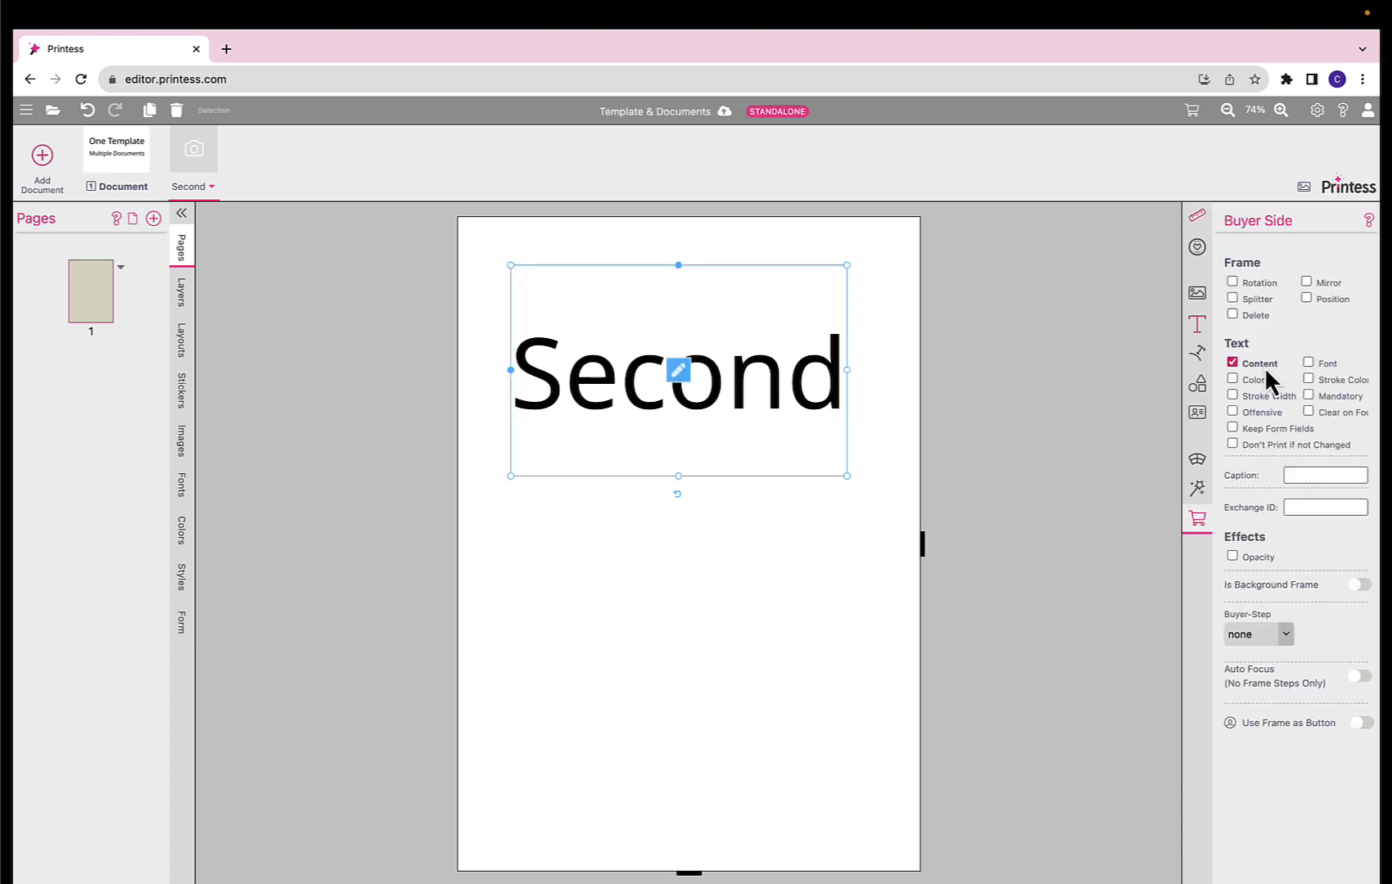
pyautogui.click(990, 372)
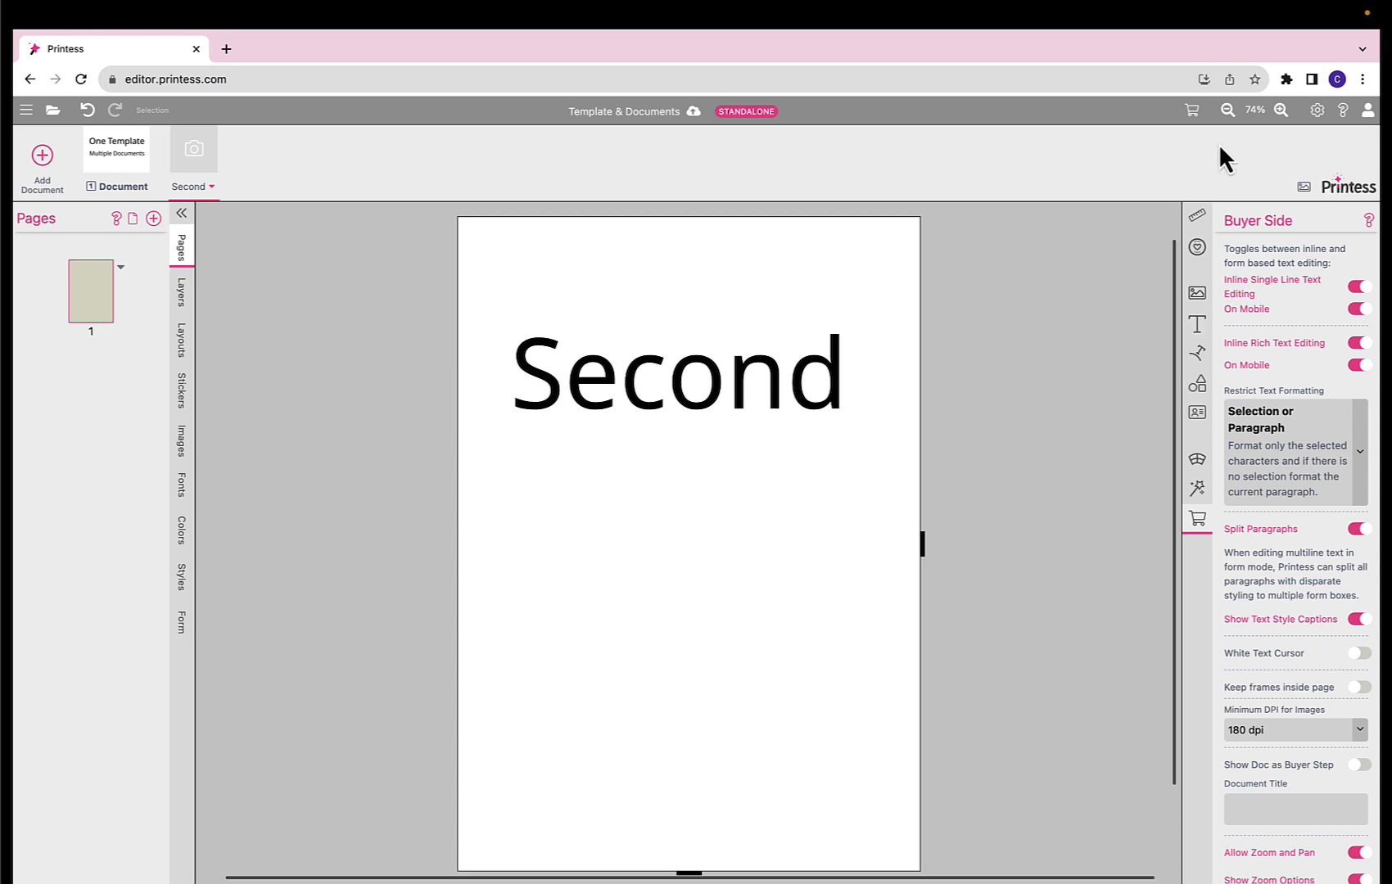
# Check in the buyer view which documents of the template are shown, and return to the editor
pyautogui.click(1192, 111)
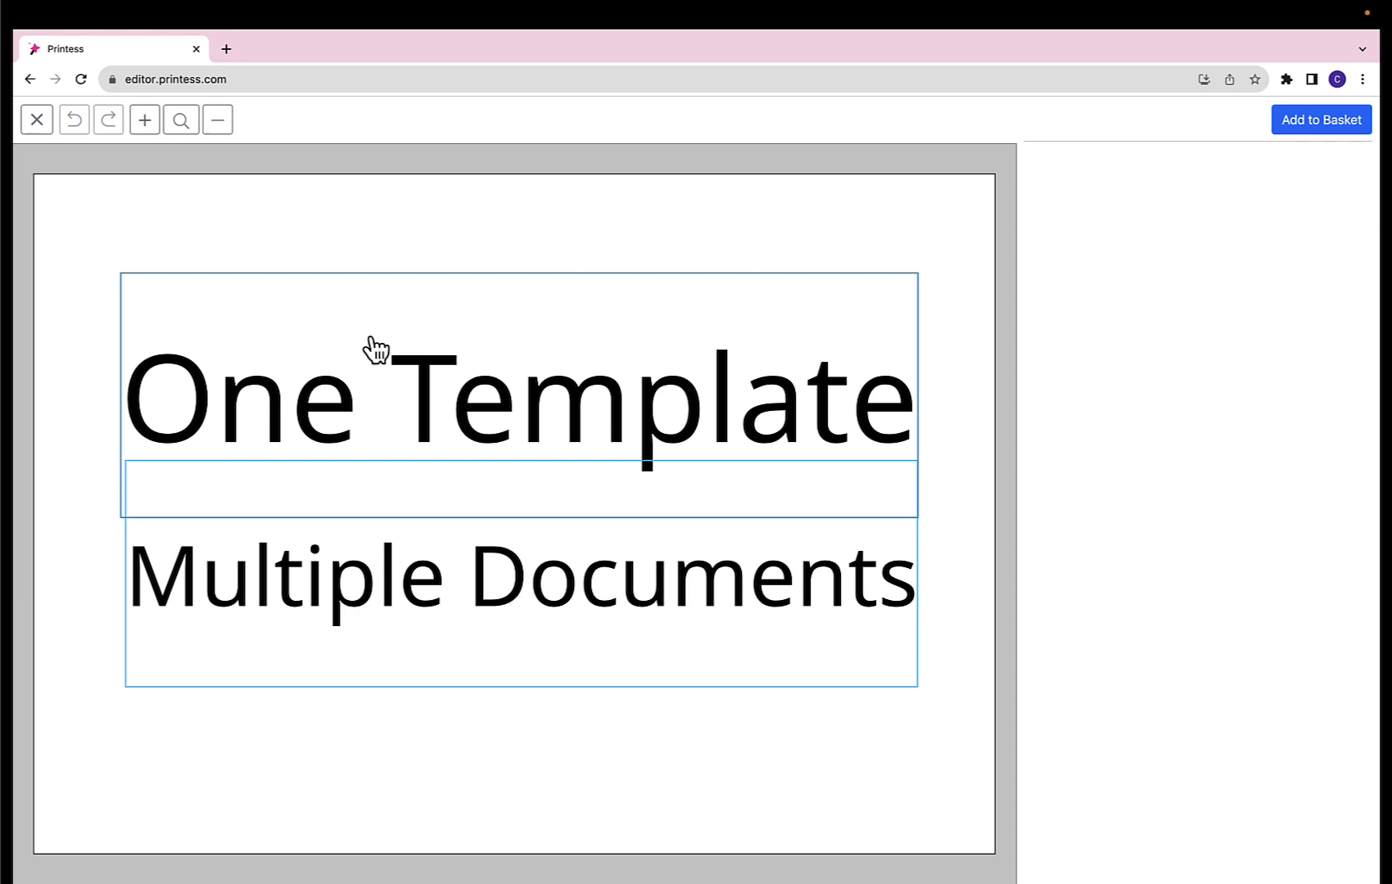
pyautogui.click(36, 122)
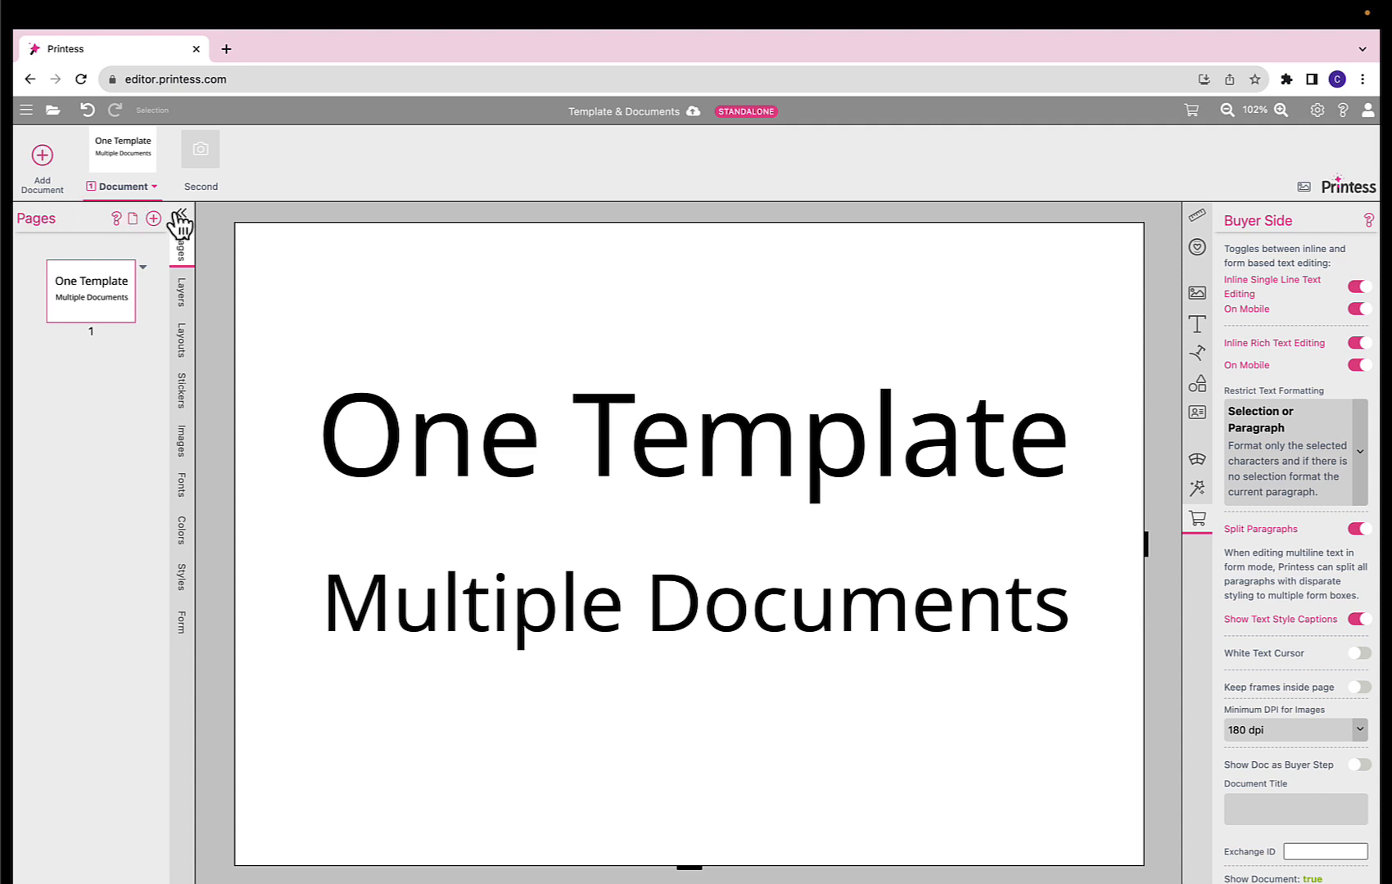
# Mark the Second document as Editable
pyautogui.click(218, 164)
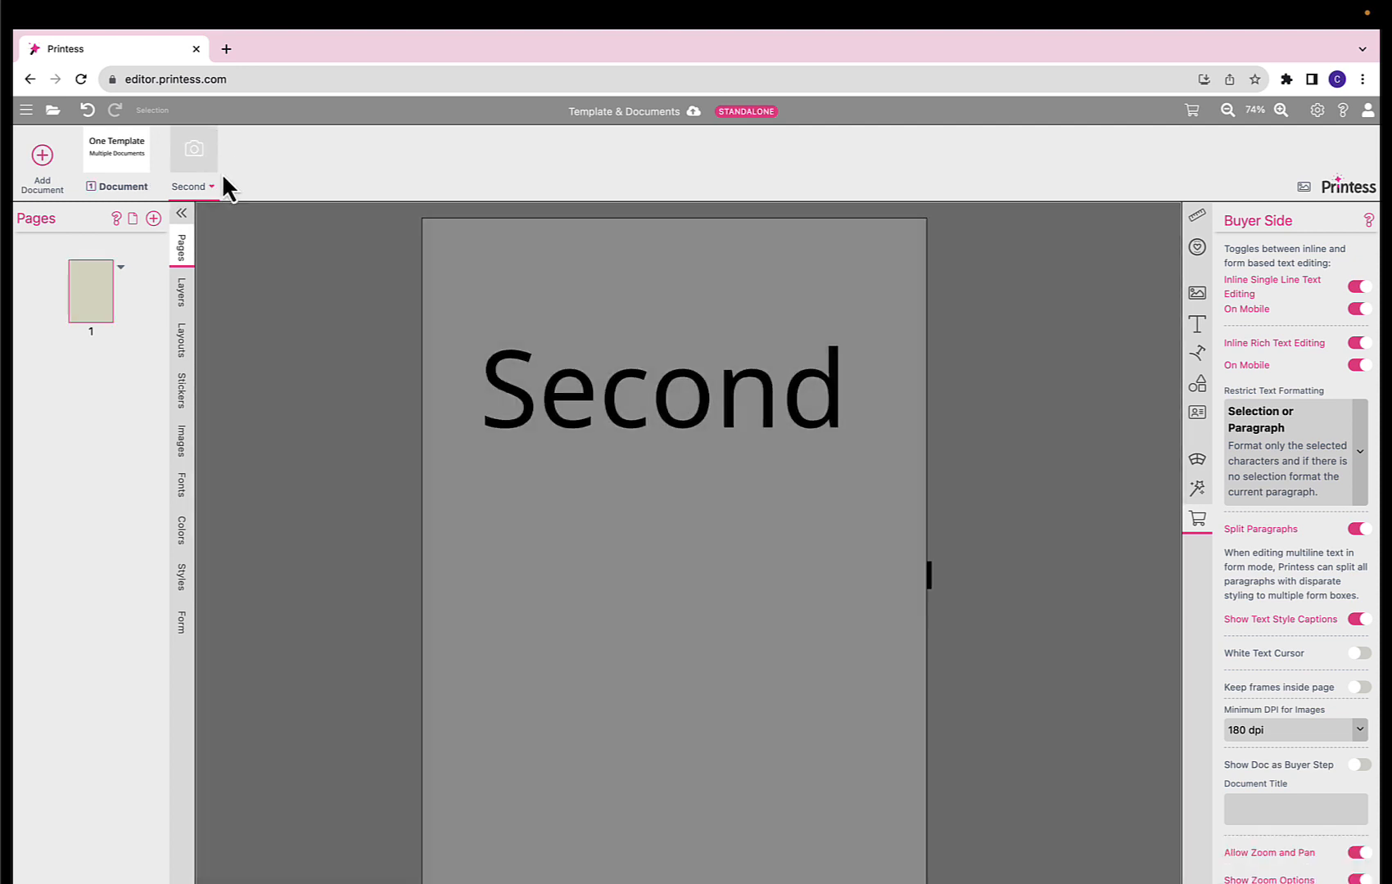
pyautogui.click(215, 187)
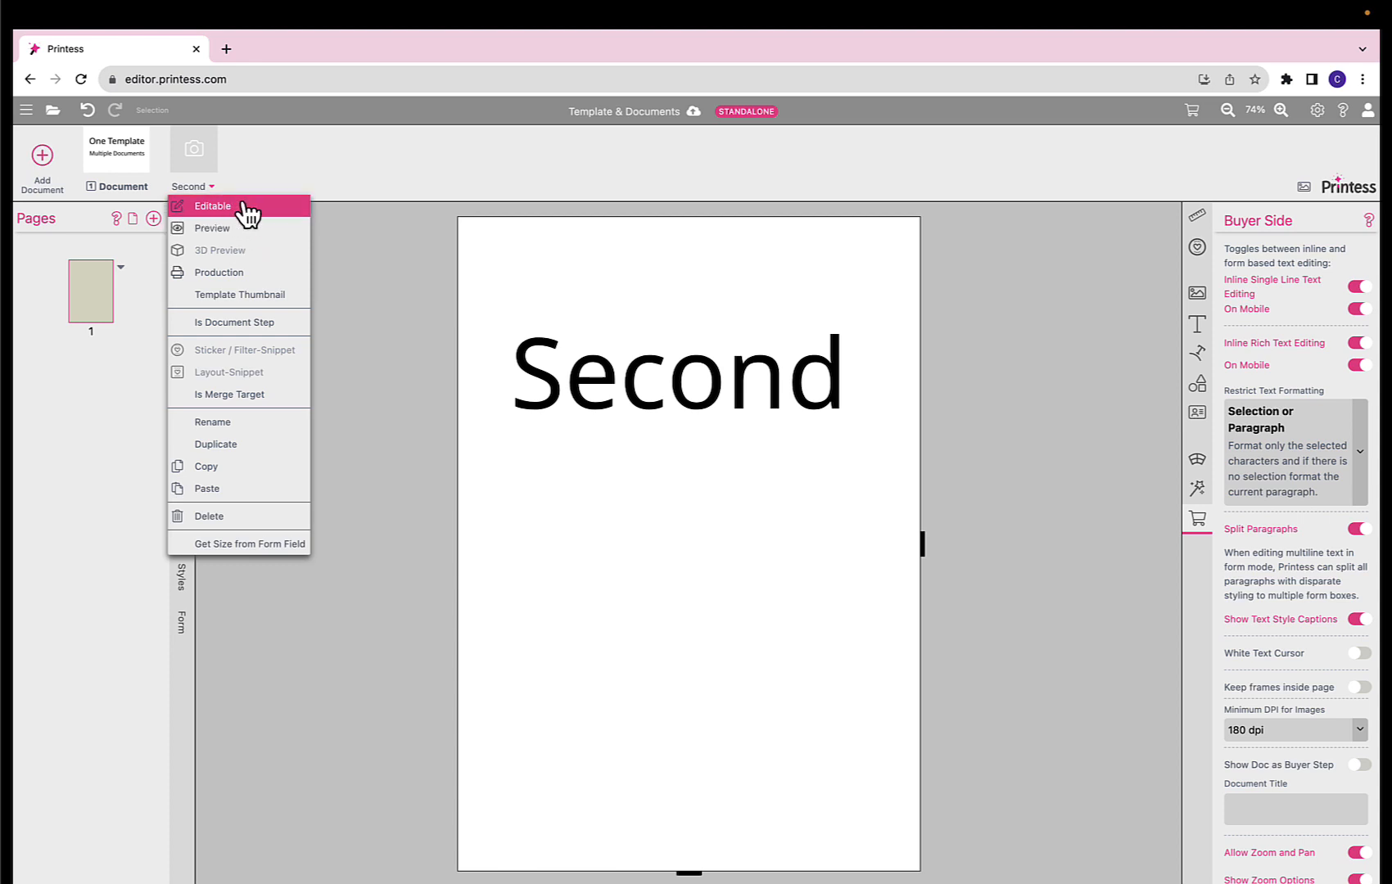
pyautogui.click(245, 209)
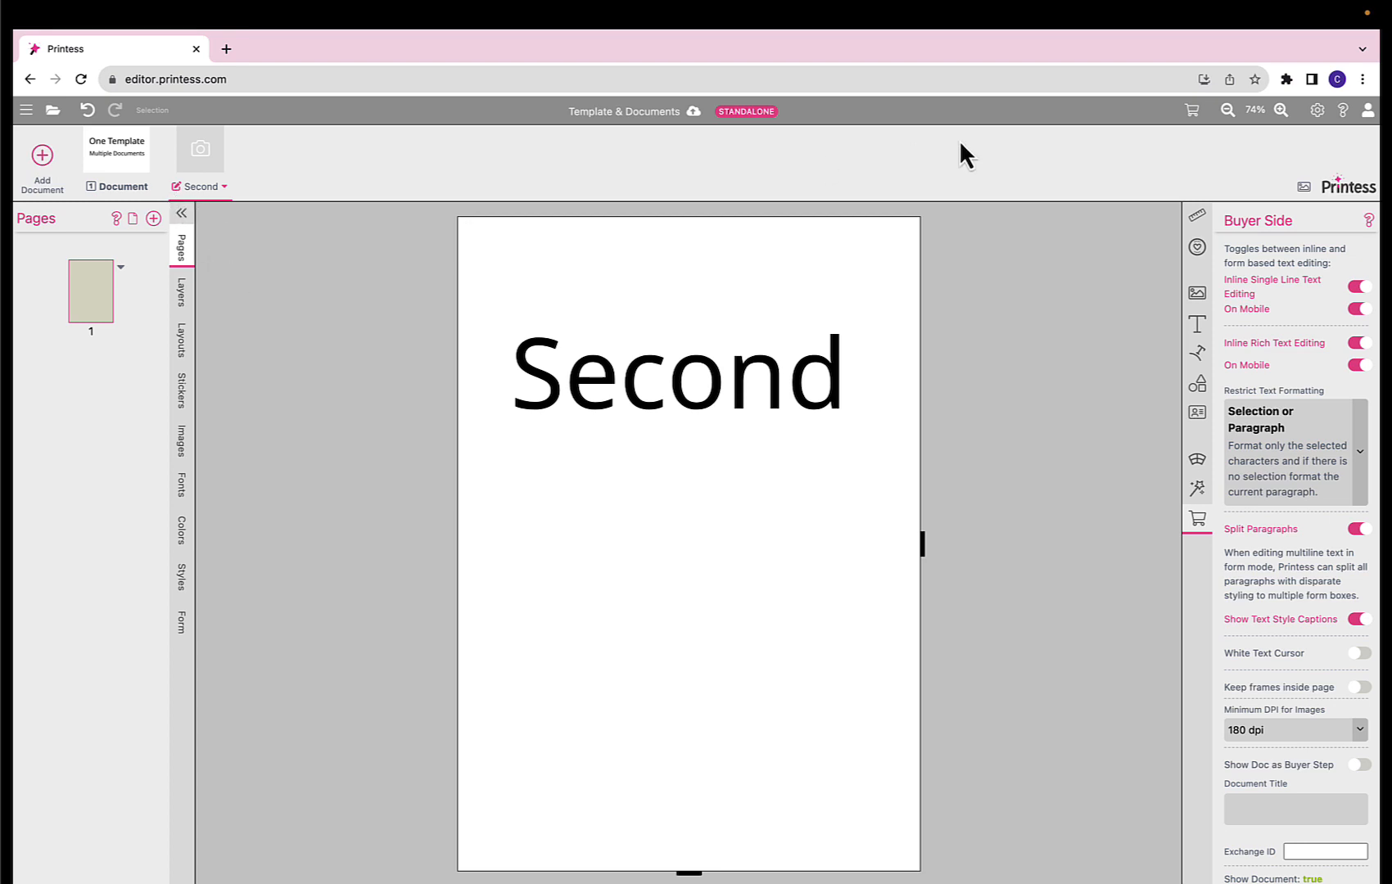
# Test the Second document in the buyer view by replacing its text with "sddsdsd"
pyautogui.click(1192, 112)
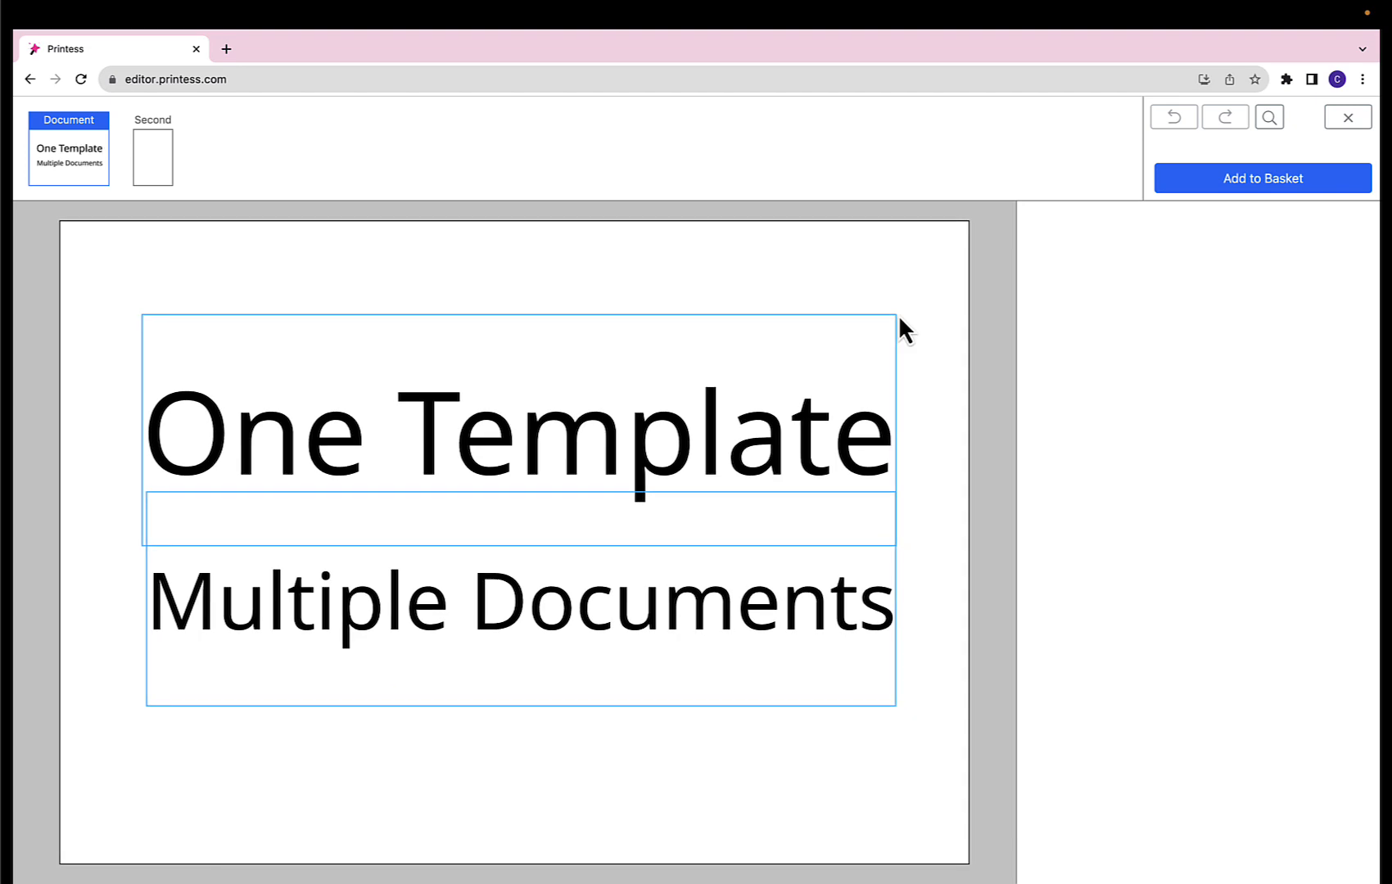
pyautogui.click(171, 148)
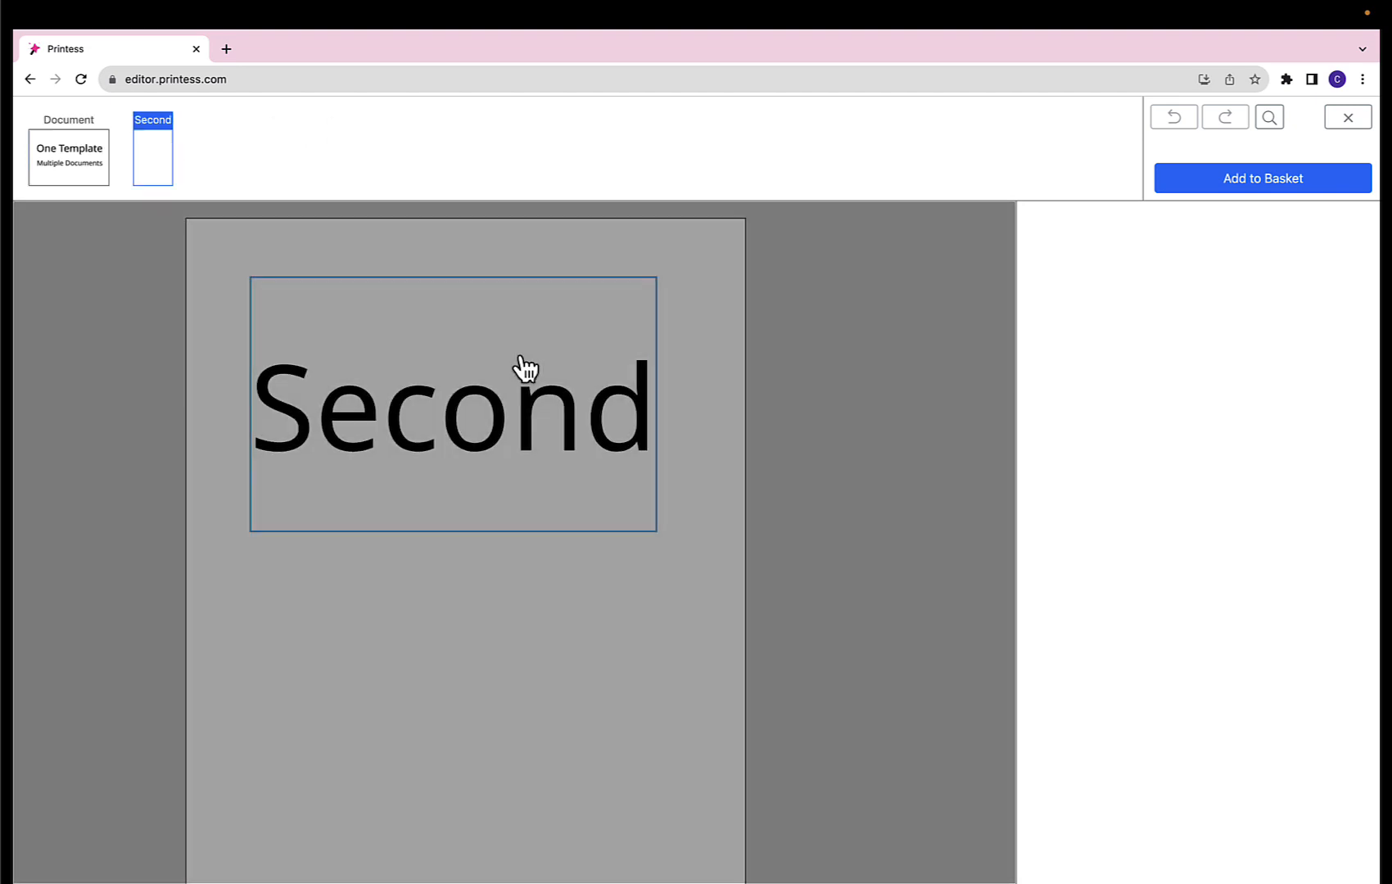
pyautogui.click(521, 366)
pyautogui.click(516, 370)
pyautogui.write('sddsdsd')
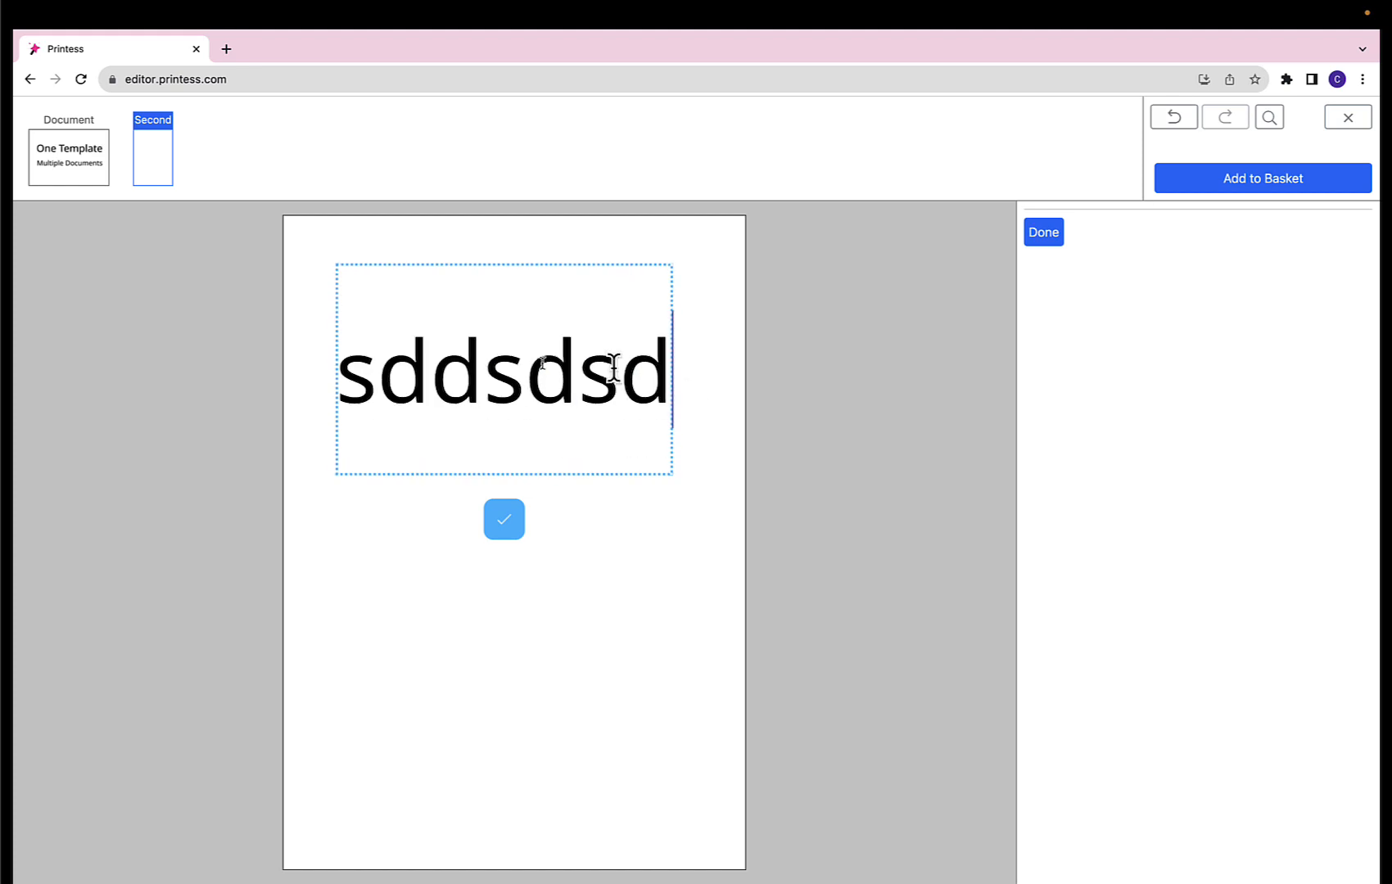
pyautogui.click(723, 385)
# Render the production file from the buyer view, check which document it outputs, and return to the editor
pyautogui.click(1193, 181)
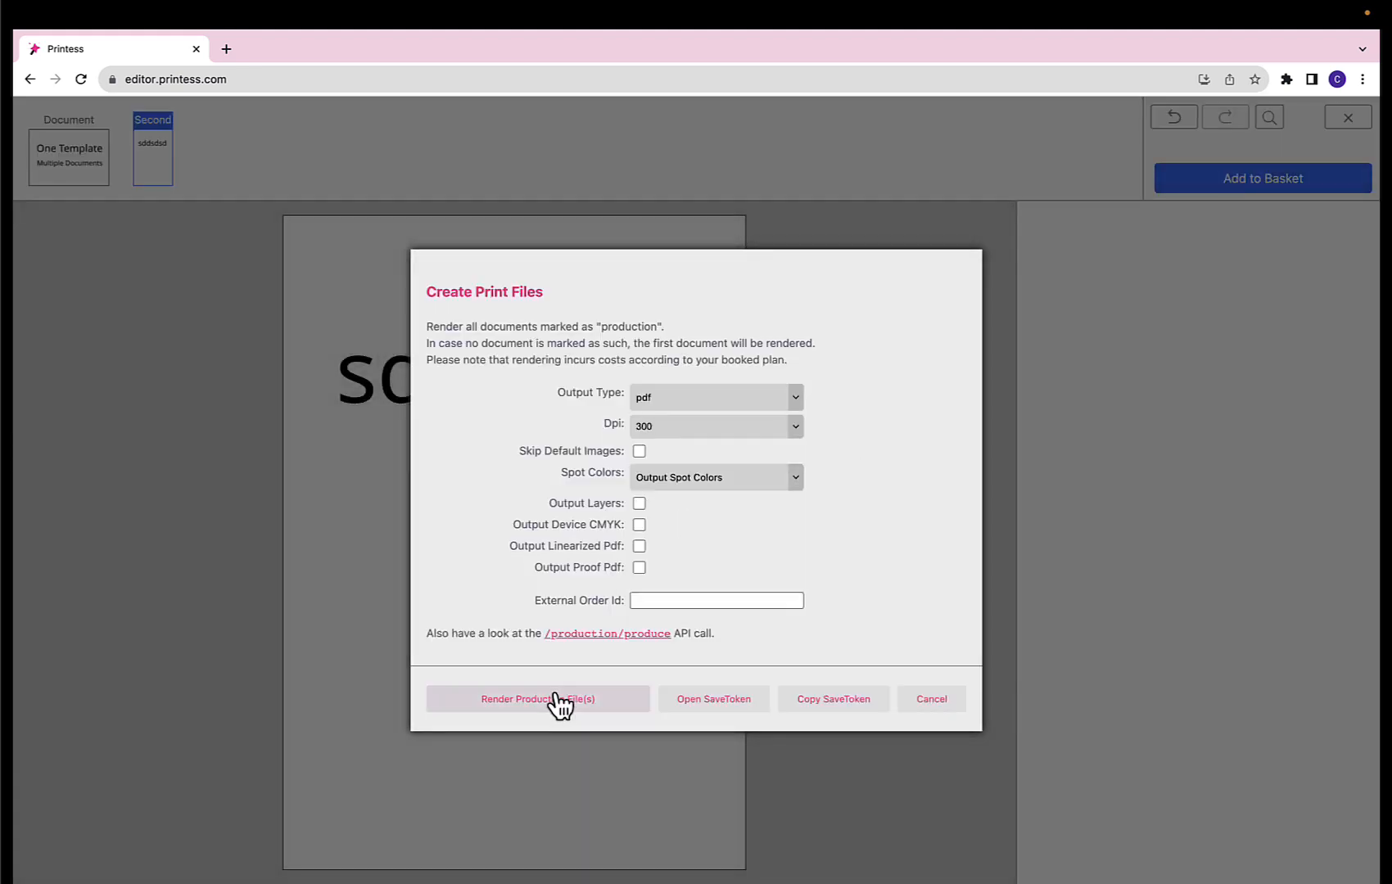
pyautogui.click(556, 699)
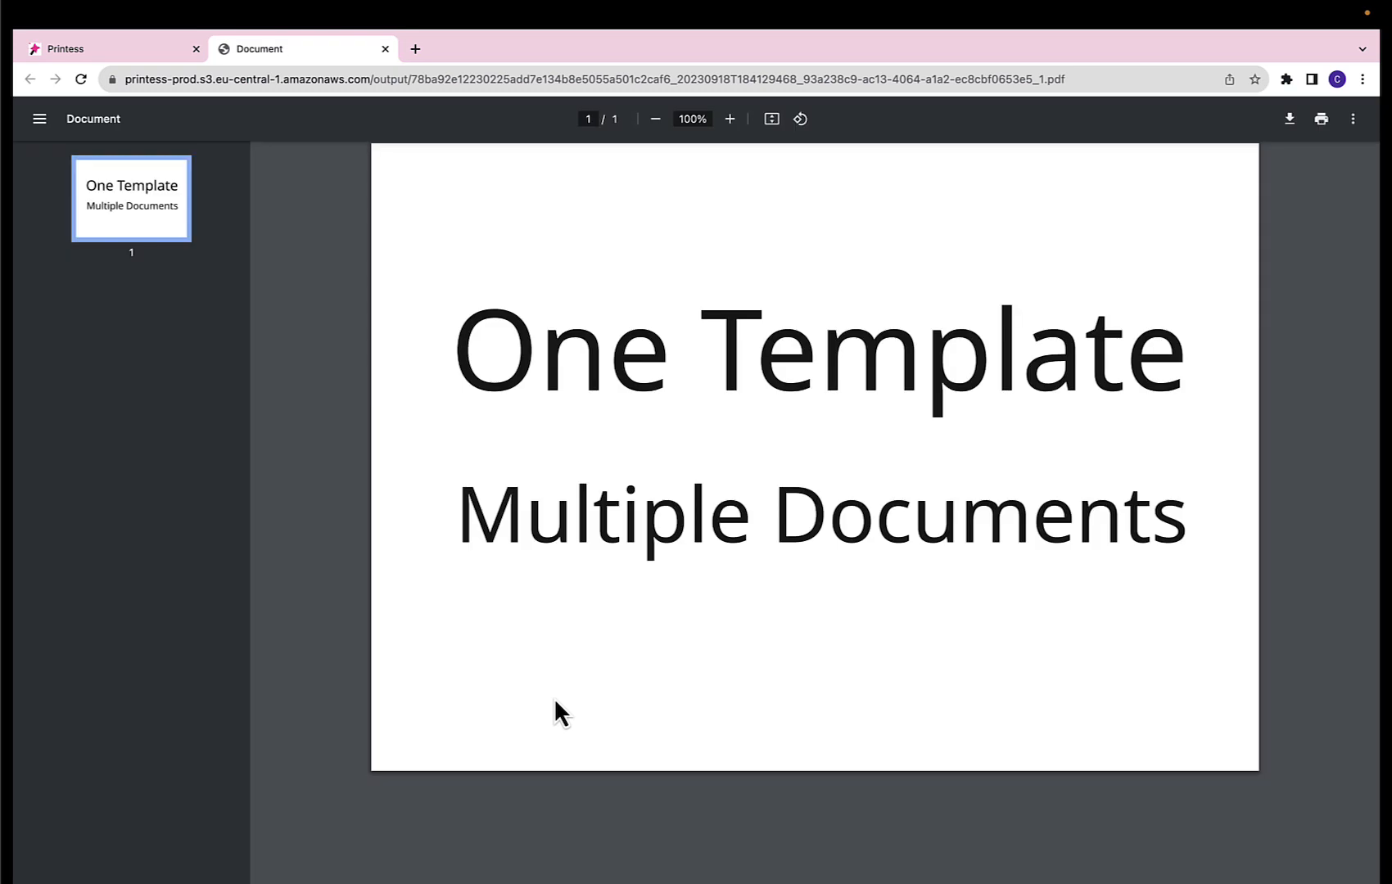
pyautogui.click(390, 49)
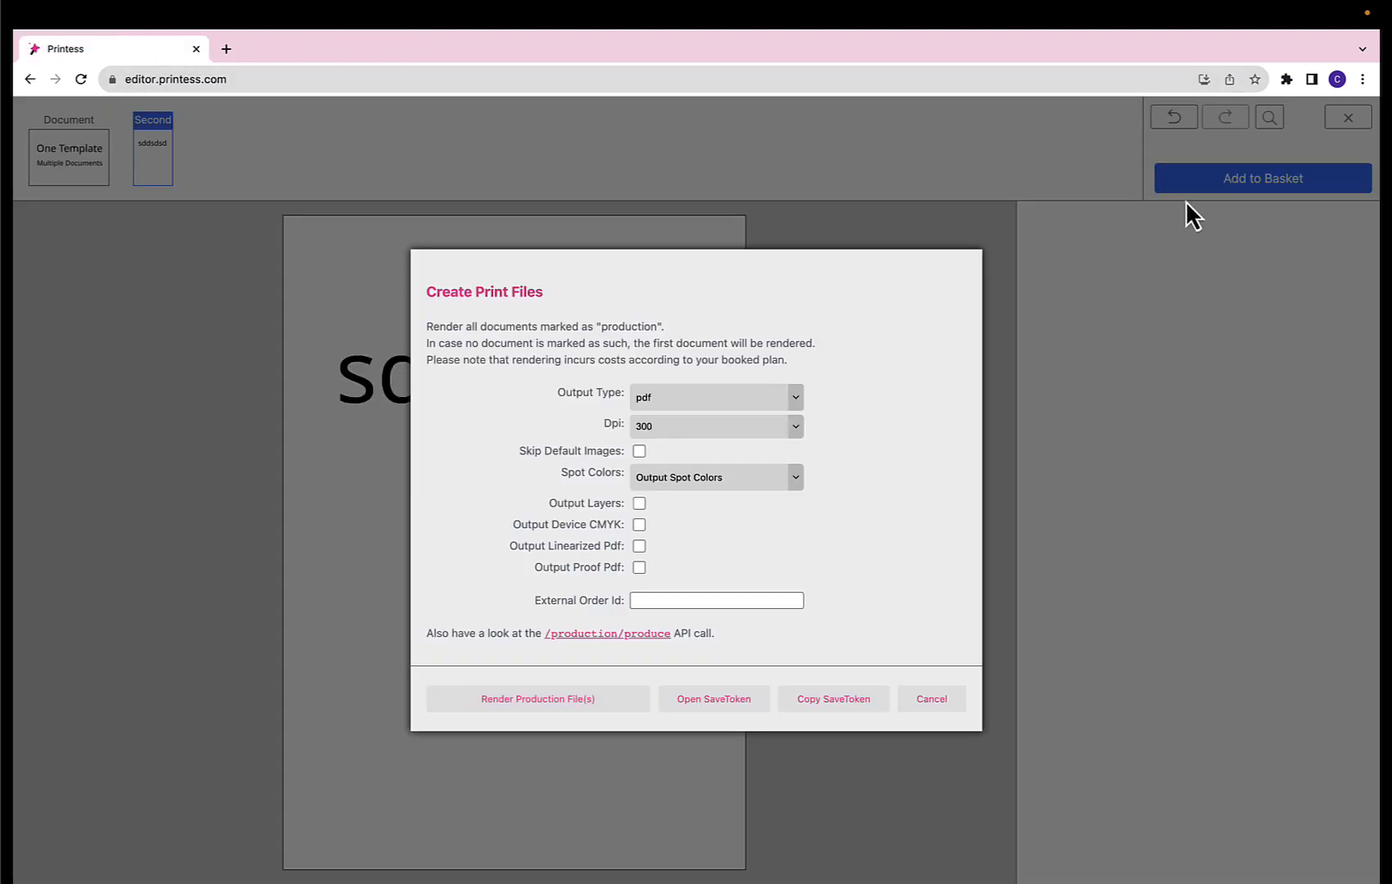
pyautogui.click(932, 700)
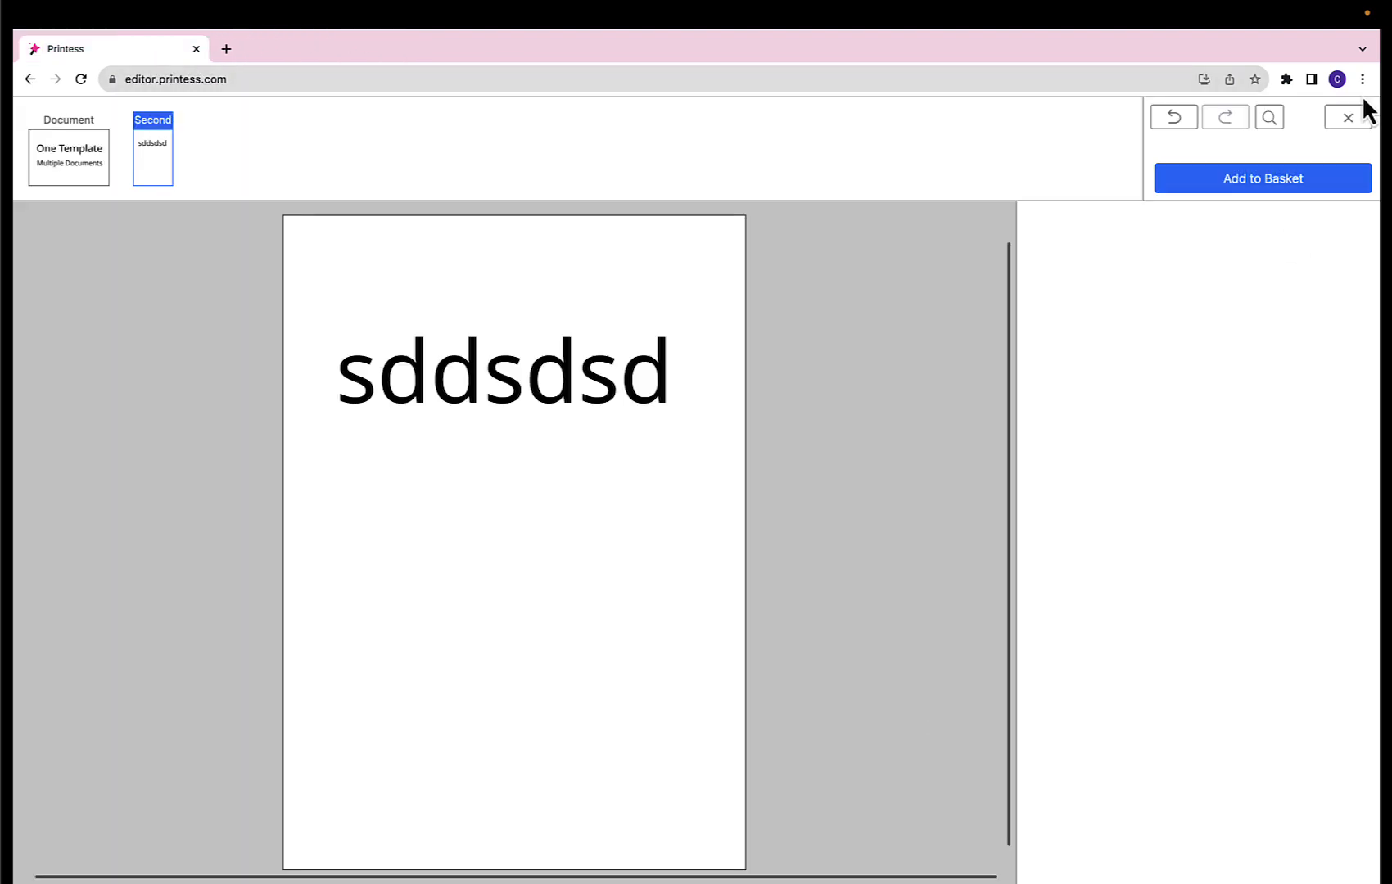
pyautogui.click(1347, 118)
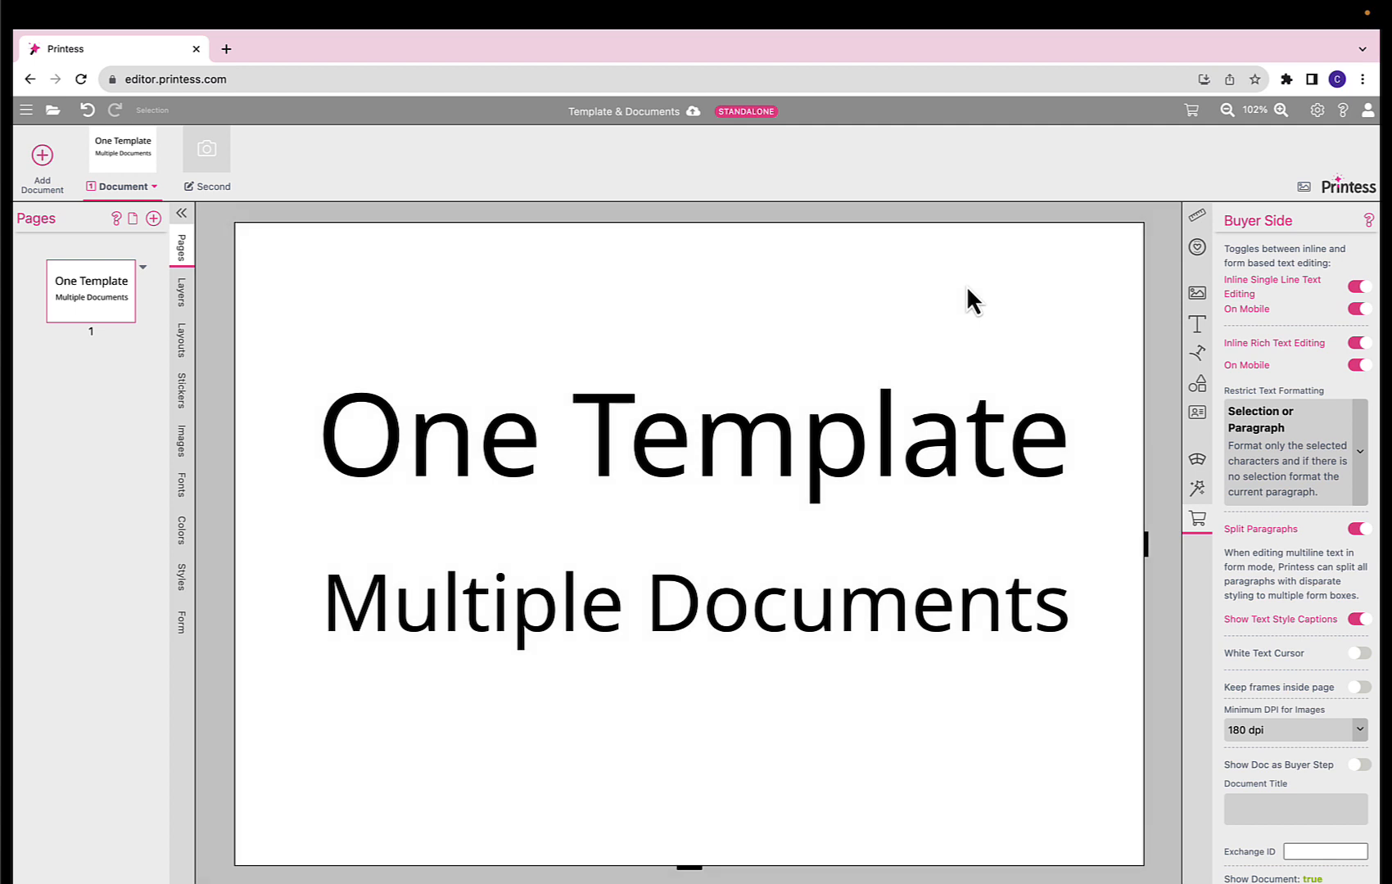
# Mark the Second document as Production
pyautogui.click(201, 158)
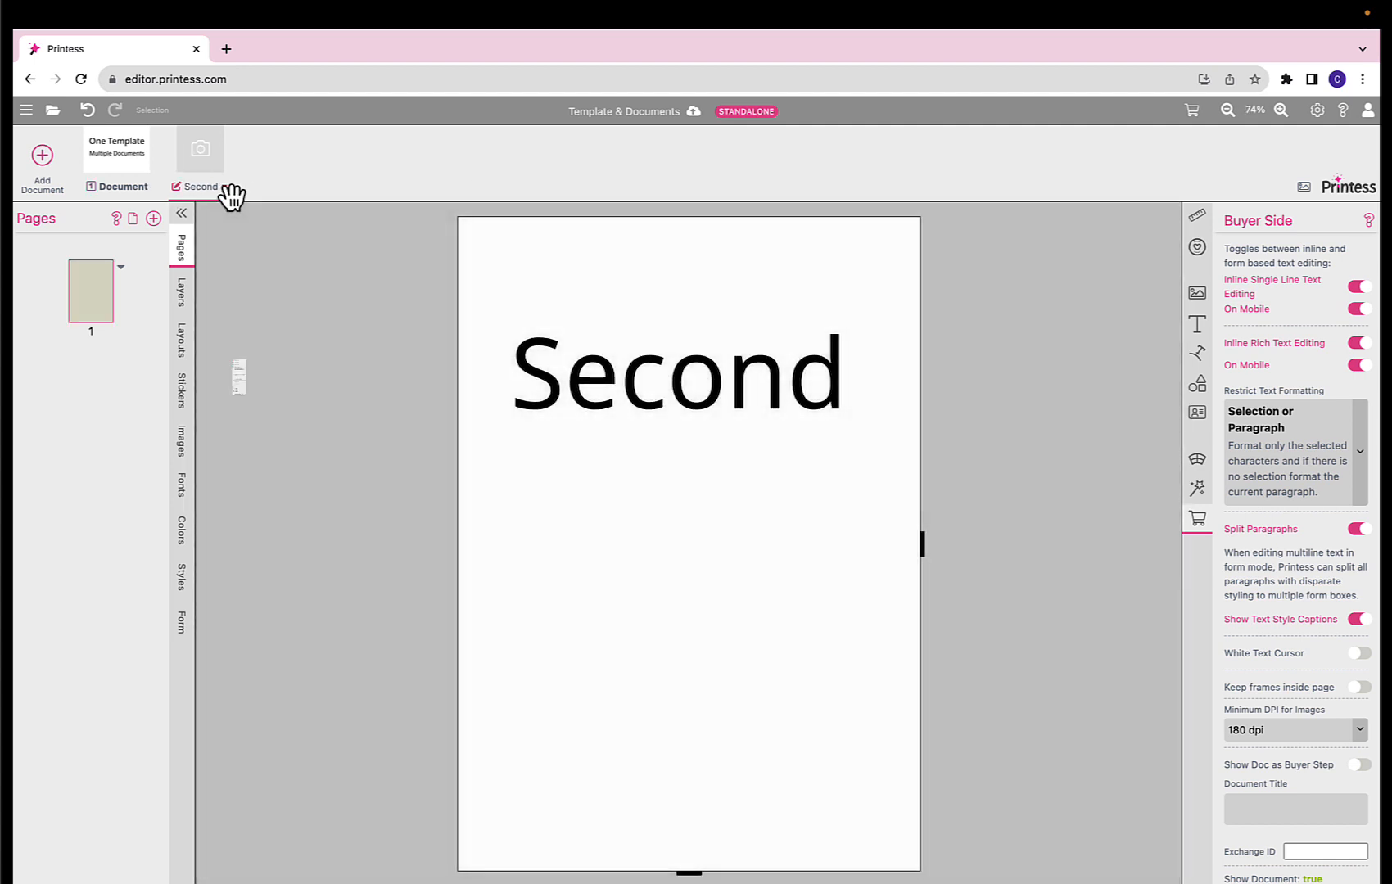
pyautogui.click(232, 190)
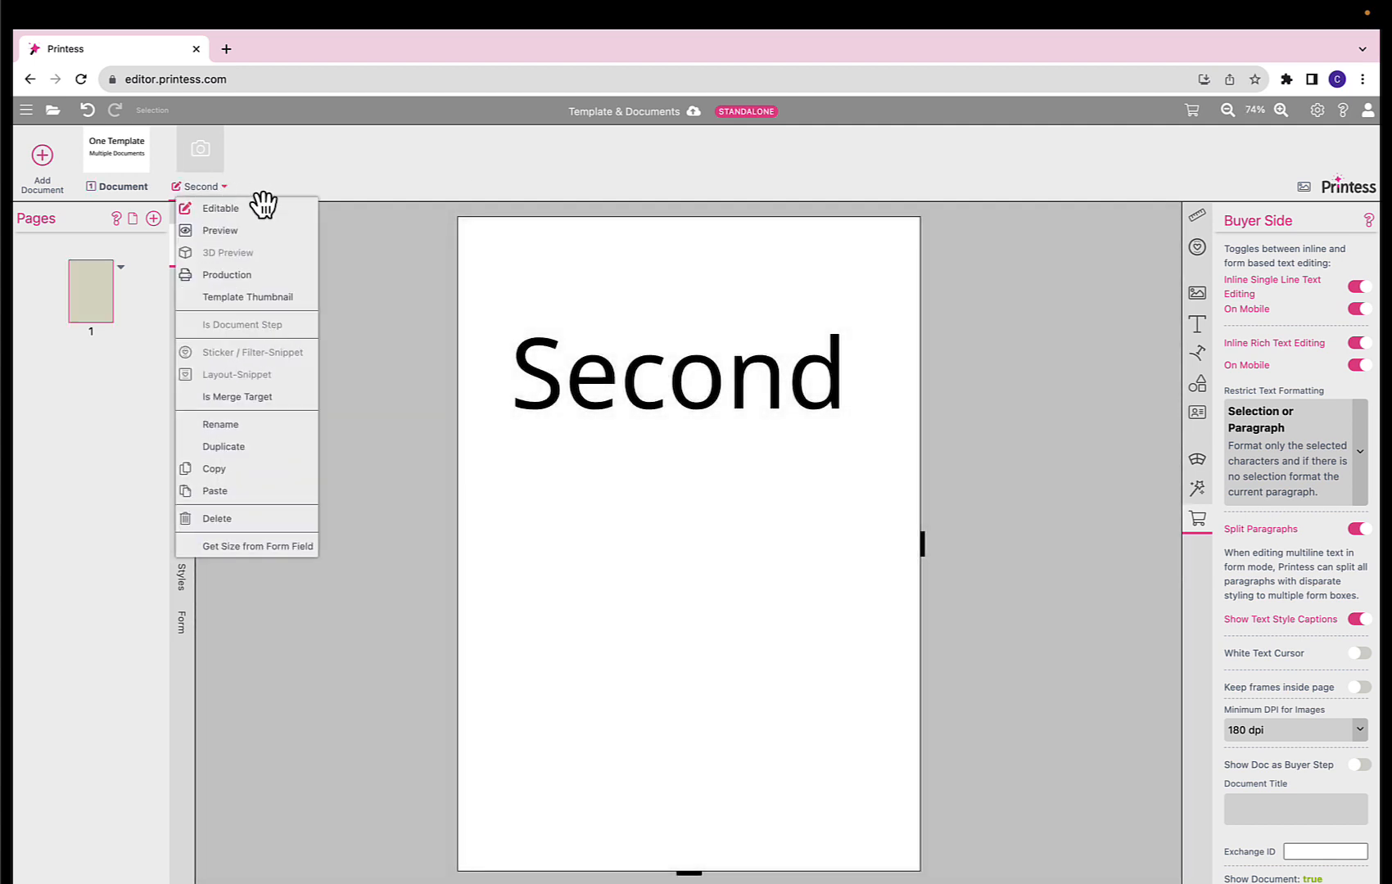
pyautogui.click(236, 280)
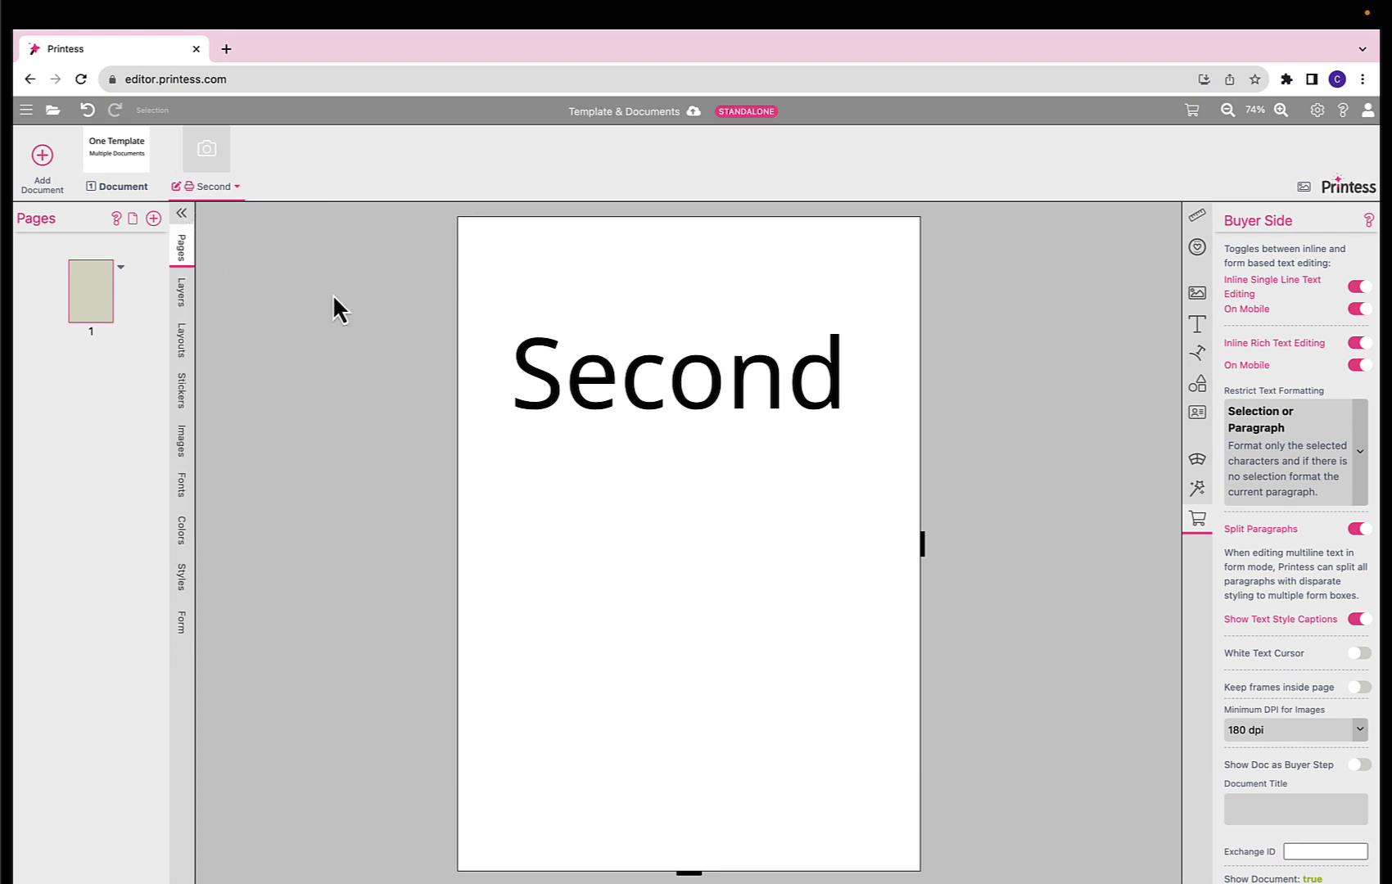
# Render the production file again from the buyer view, inspect the resulting PDF, and return to the editor
pyautogui.click(1192, 110)
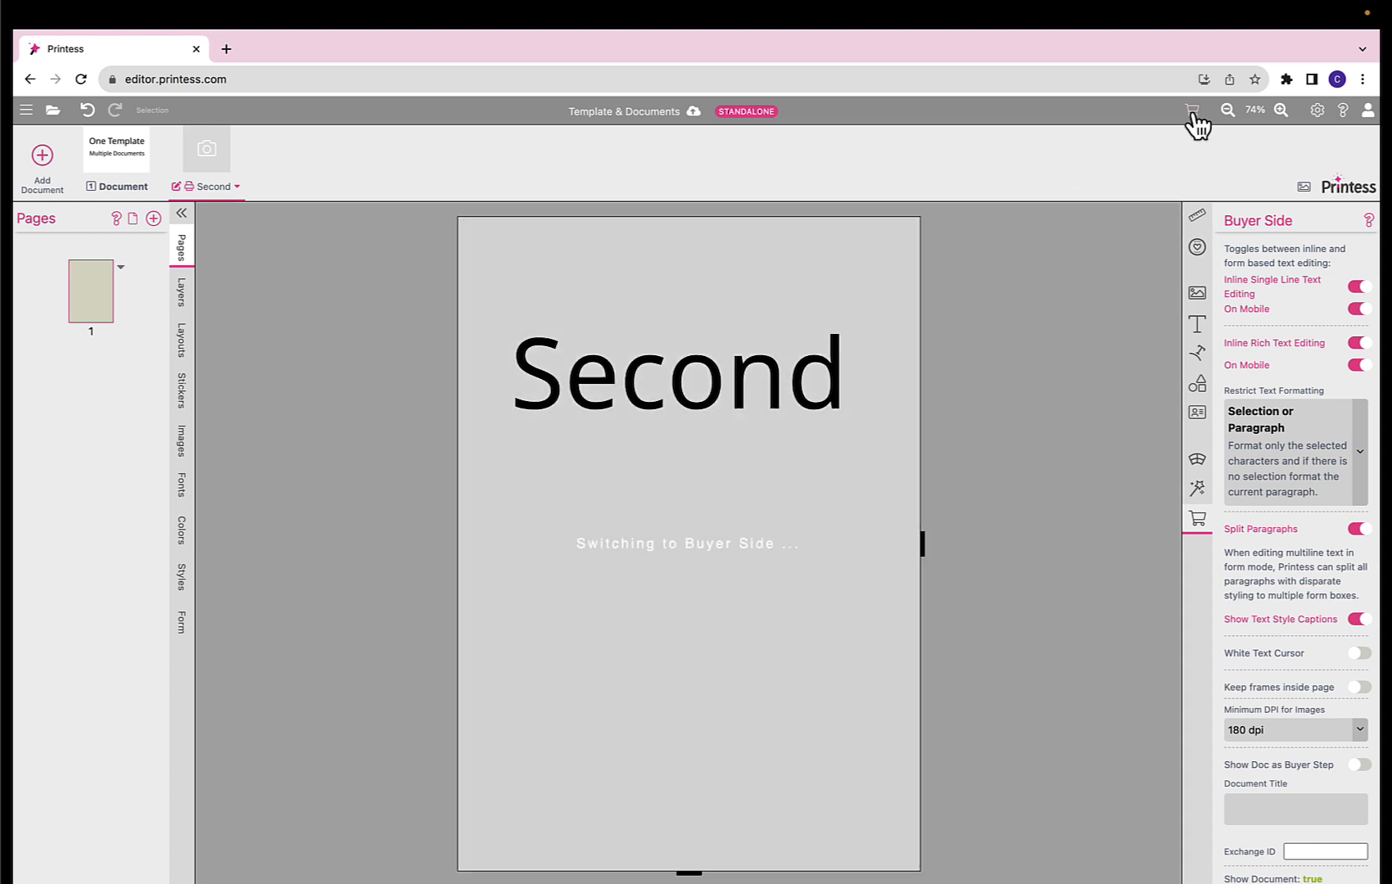
pyautogui.click(1264, 187)
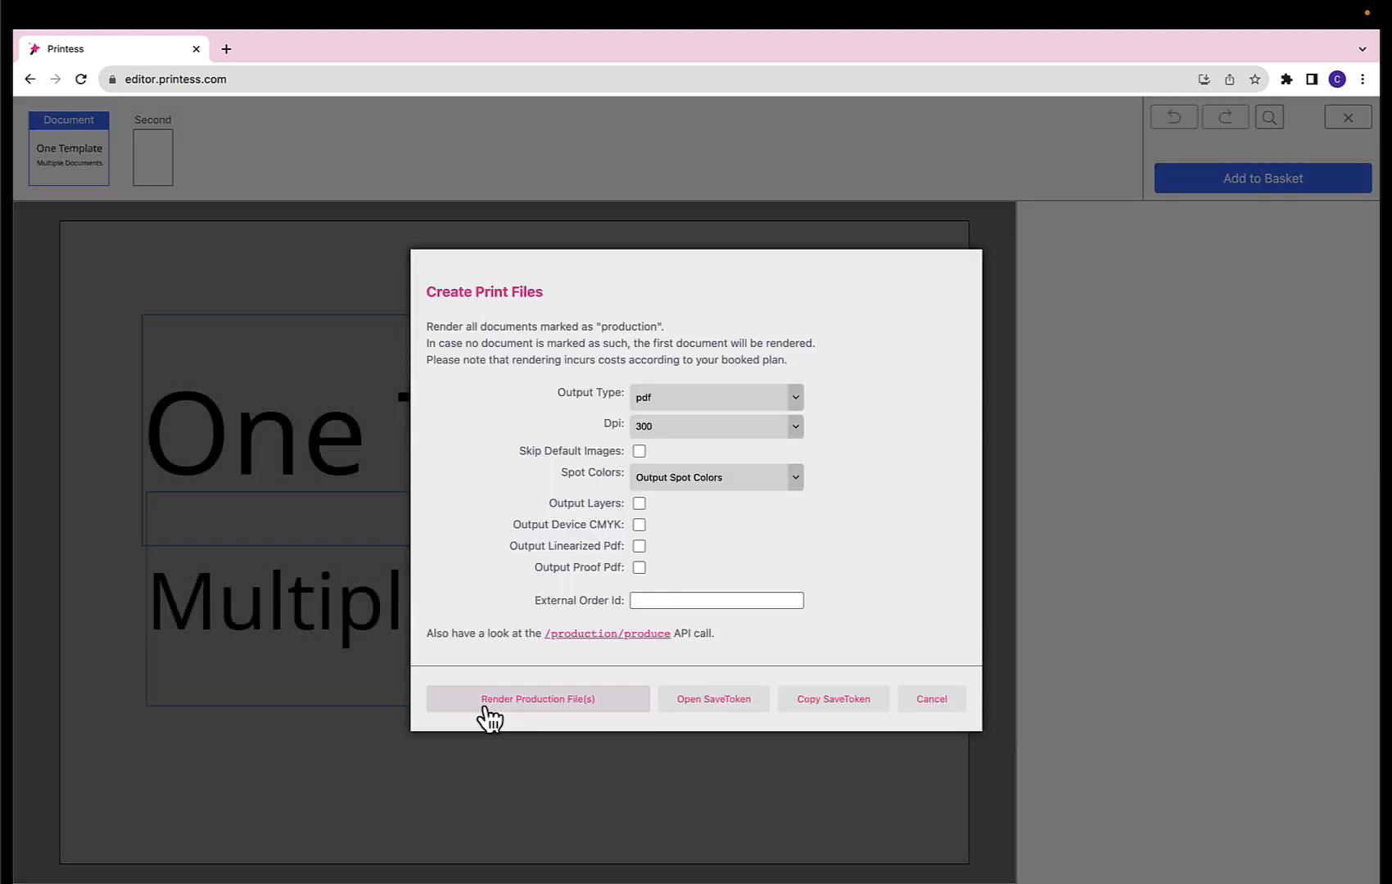
pyautogui.click(514, 701)
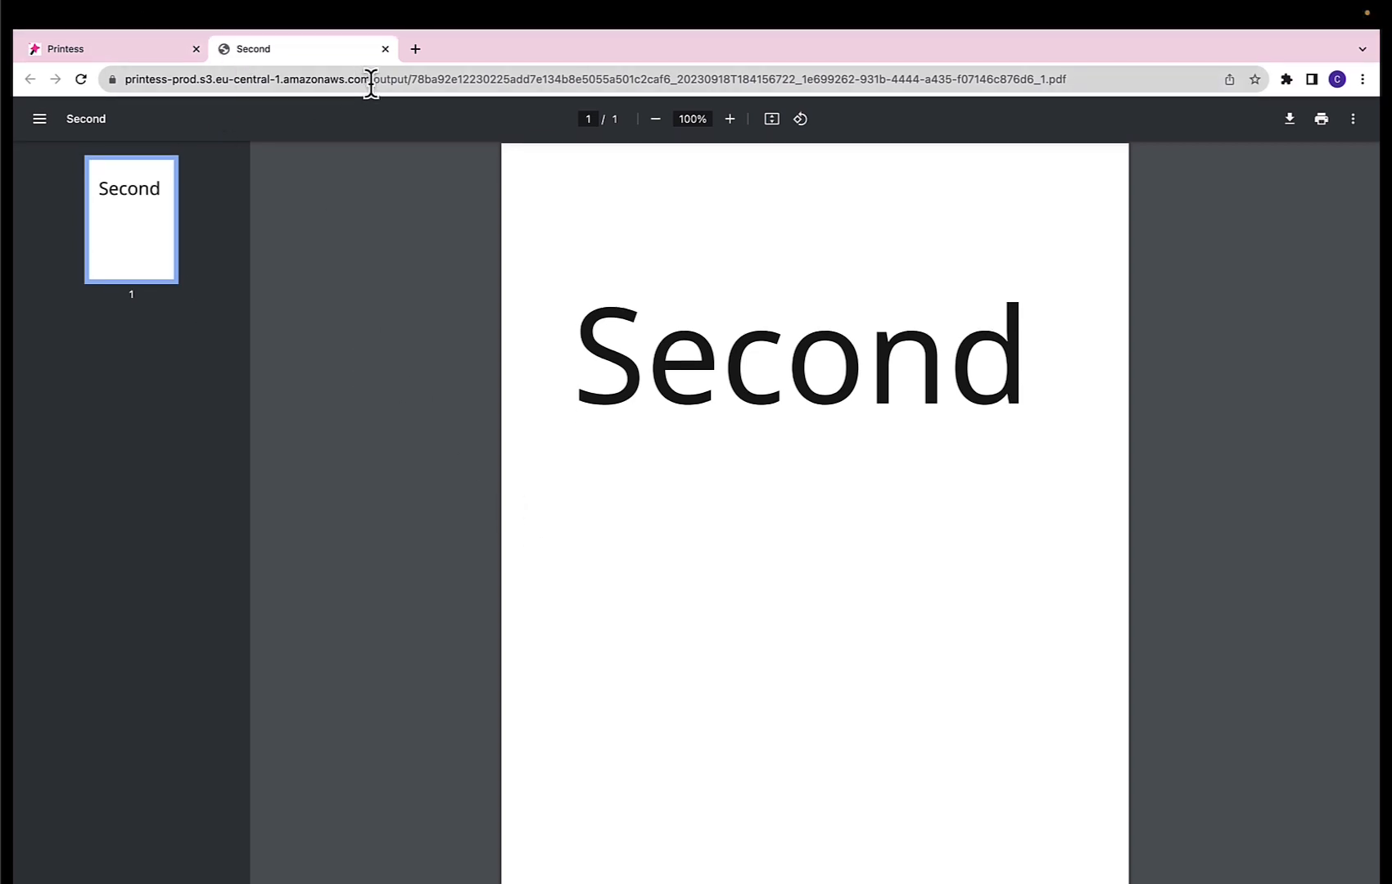
pyautogui.click(385, 50)
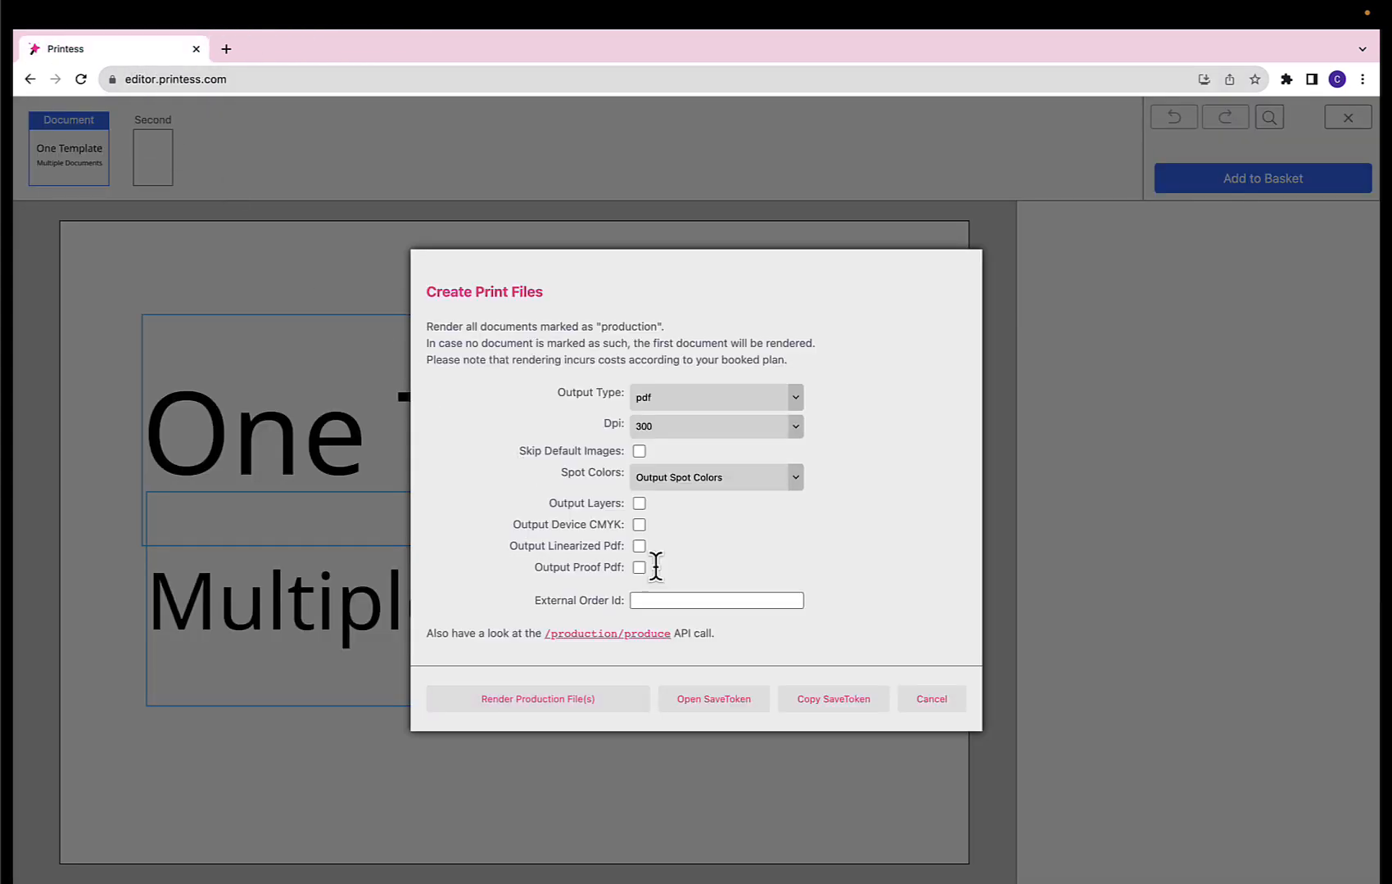
pyautogui.click(919, 704)
pyautogui.click(1347, 117)
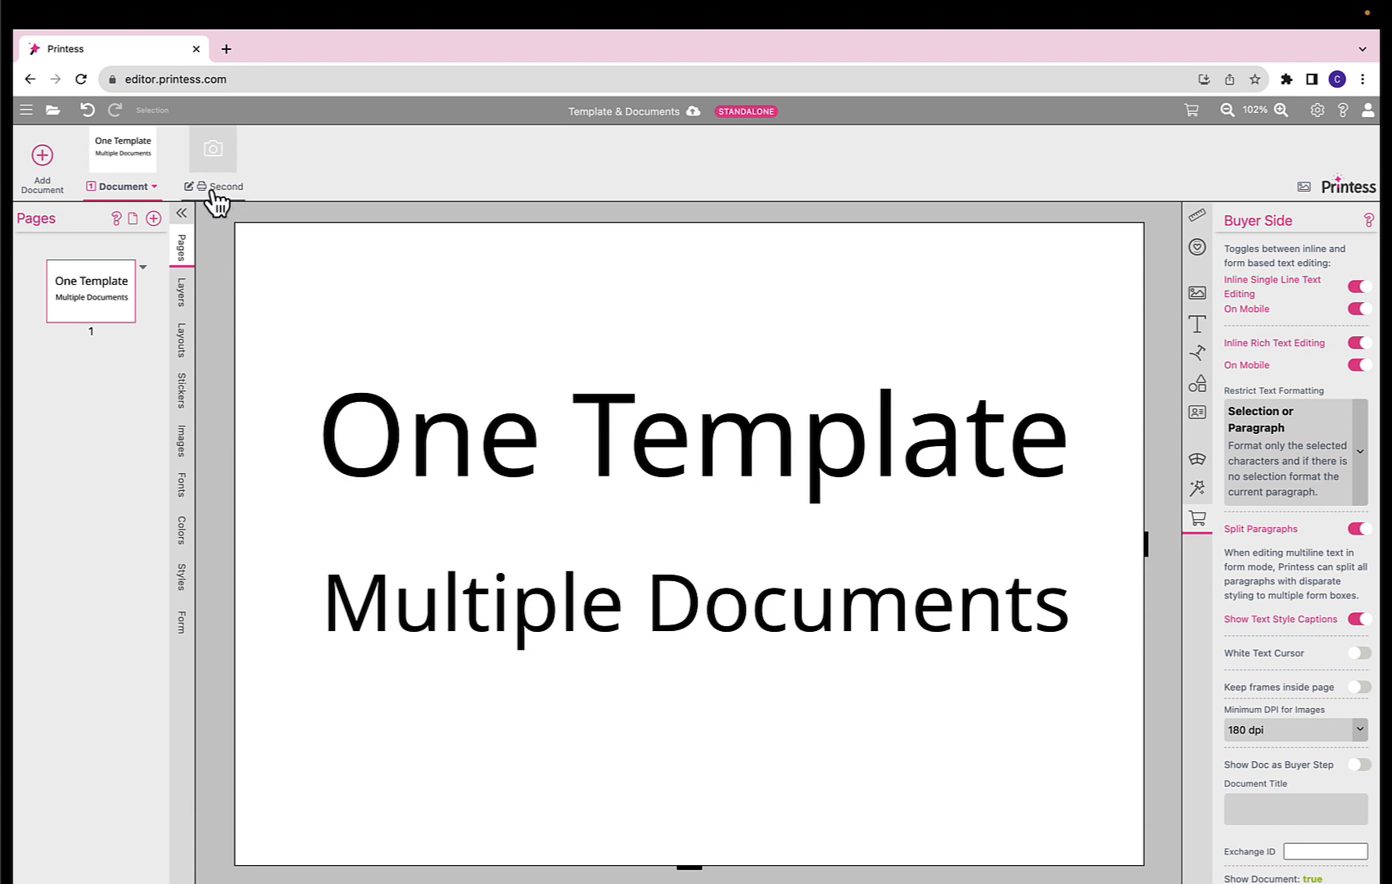
pyautogui.click(213, 193)
pyautogui.click(227, 188)
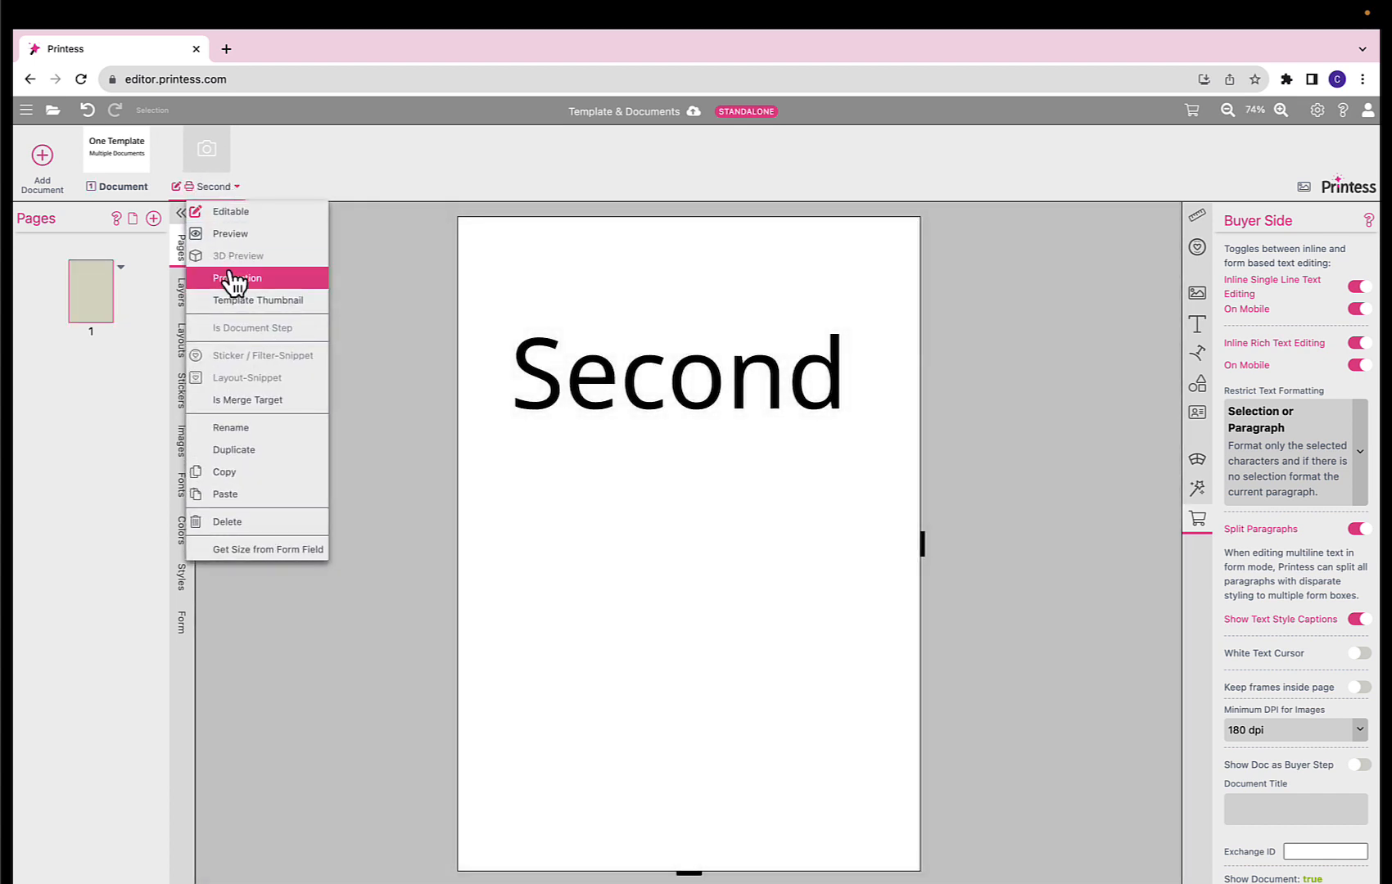
pyautogui.click(396, 229)
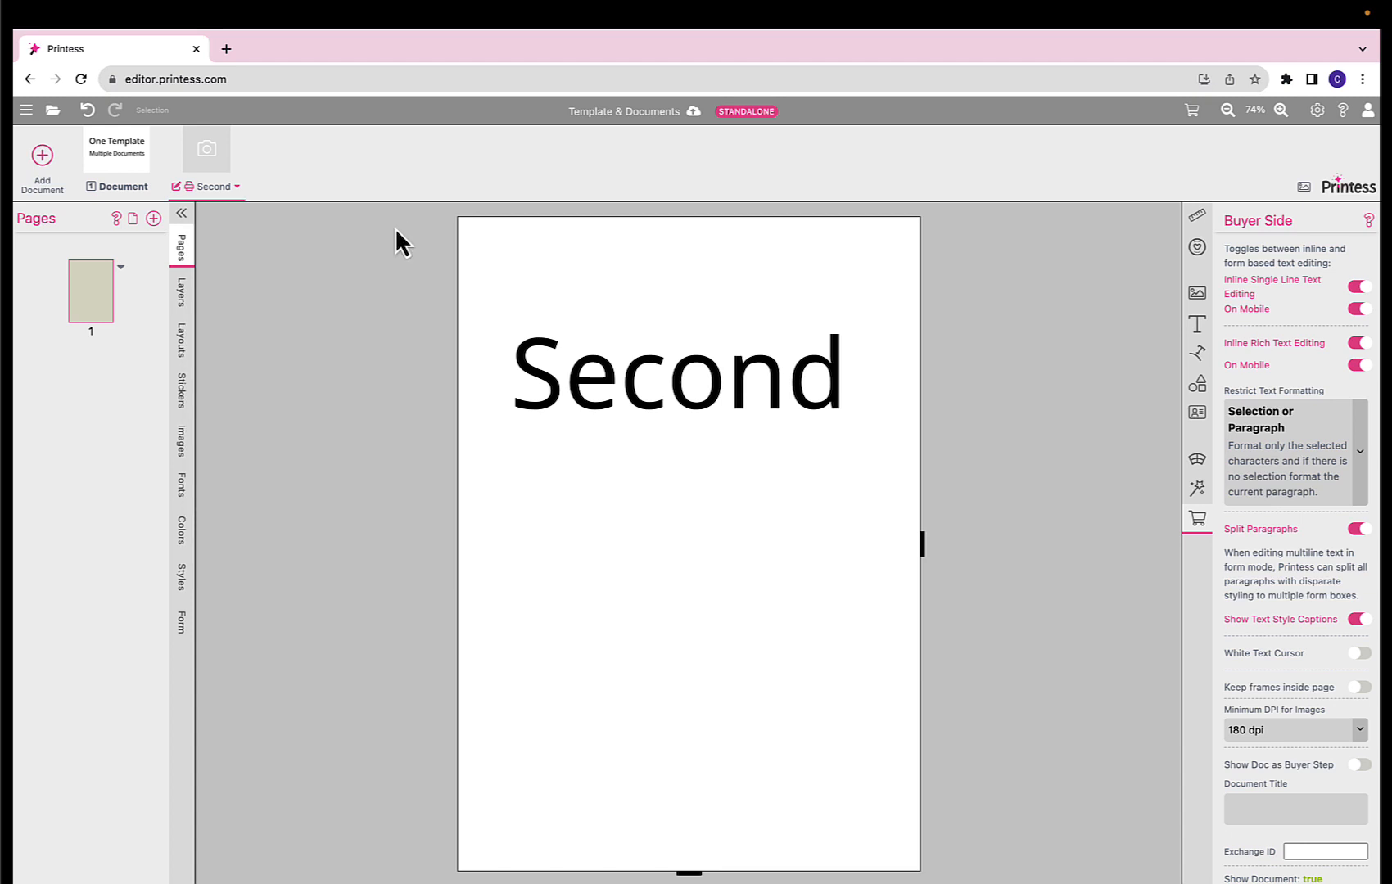
# Mark the first document, named Document, as Production
pyautogui.click(123, 186)
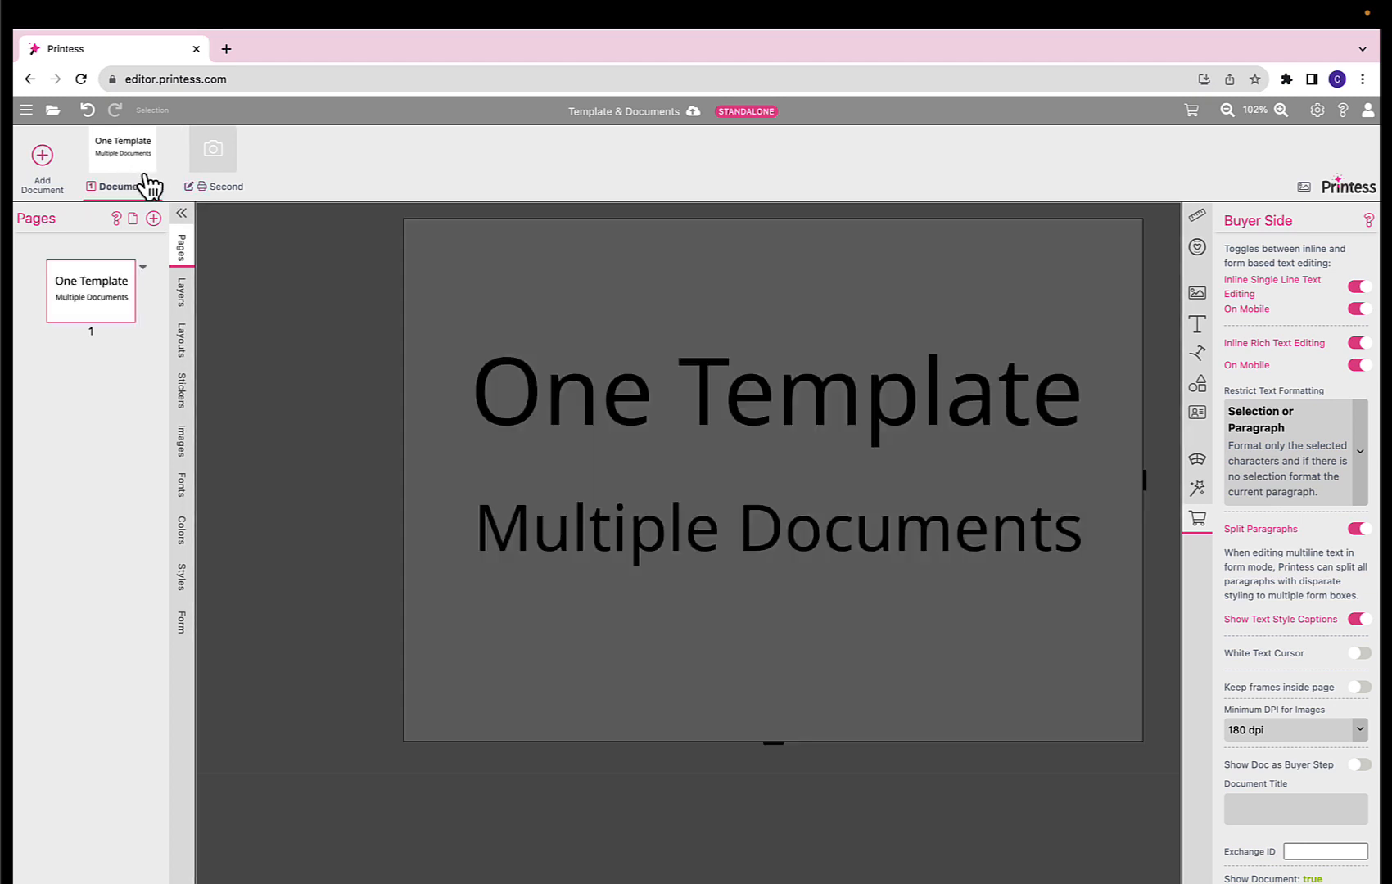
pyautogui.click(153, 188)
pyautogui.click(166, 275)
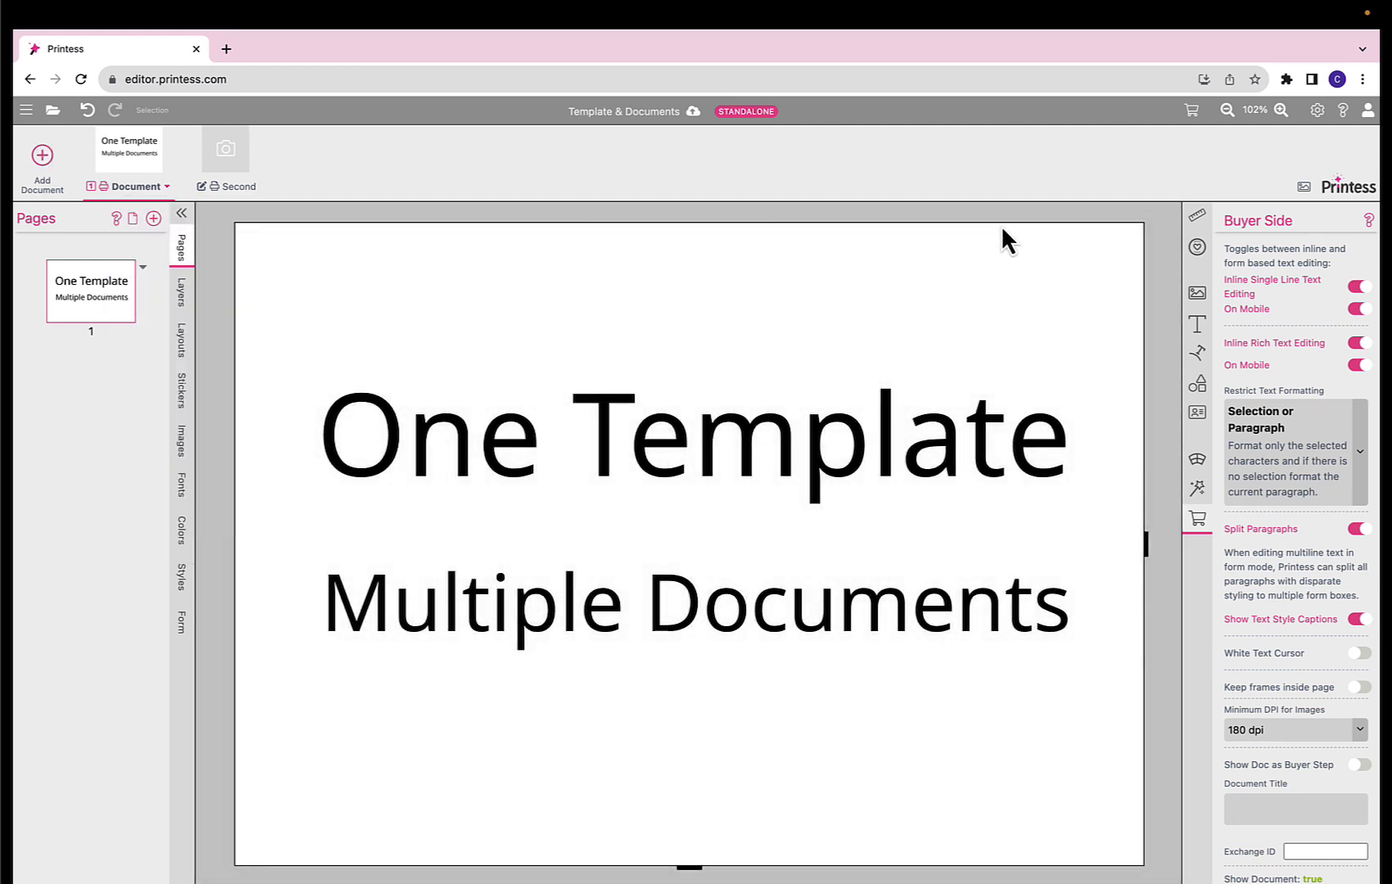
# Render production files for both documents from the buyer view, review and close the two PDFs, and return to the editor
pyautogui.click(1189, 111)
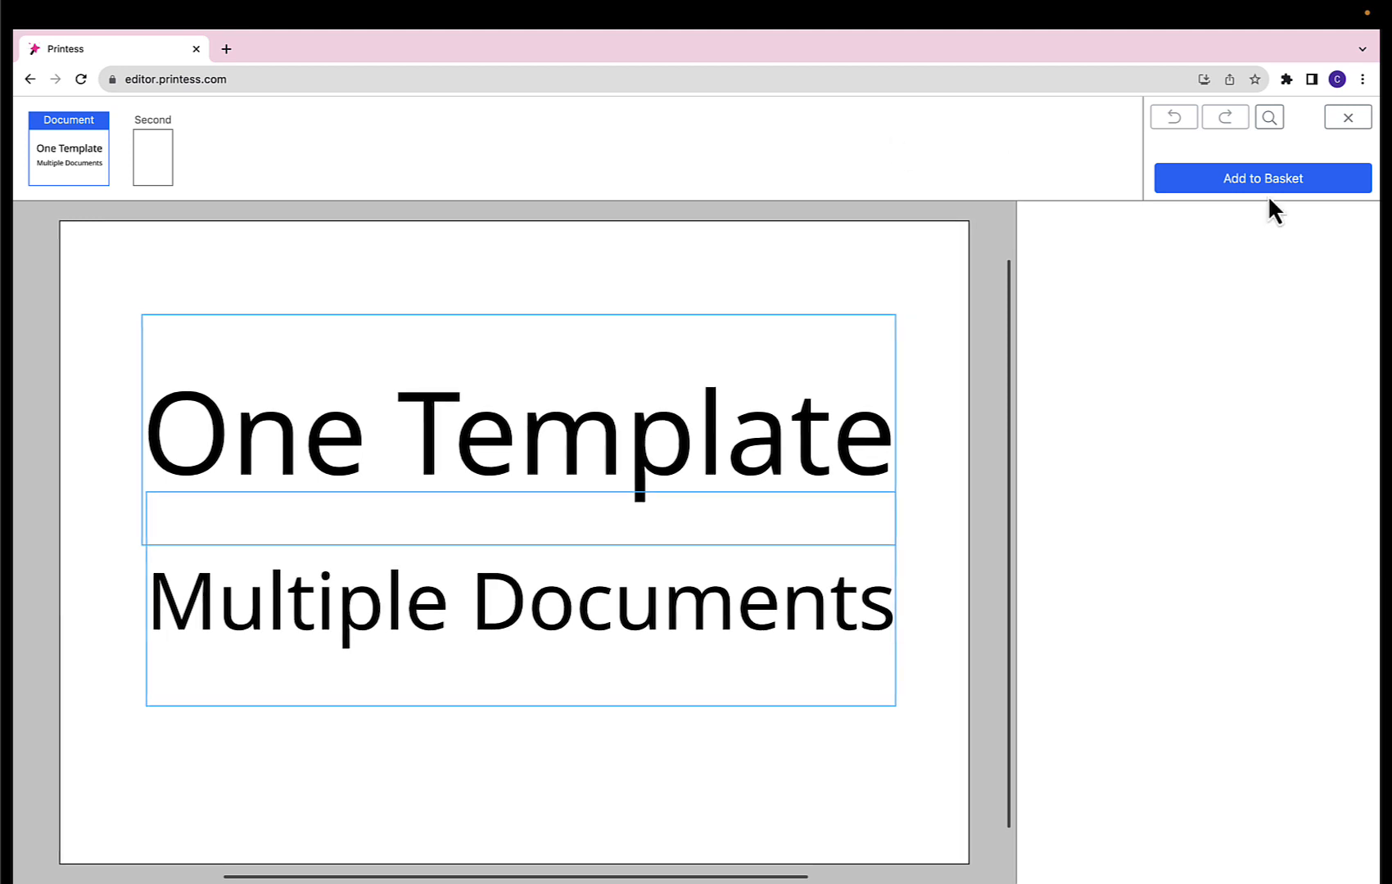
pyautogui.click(1252, 187)
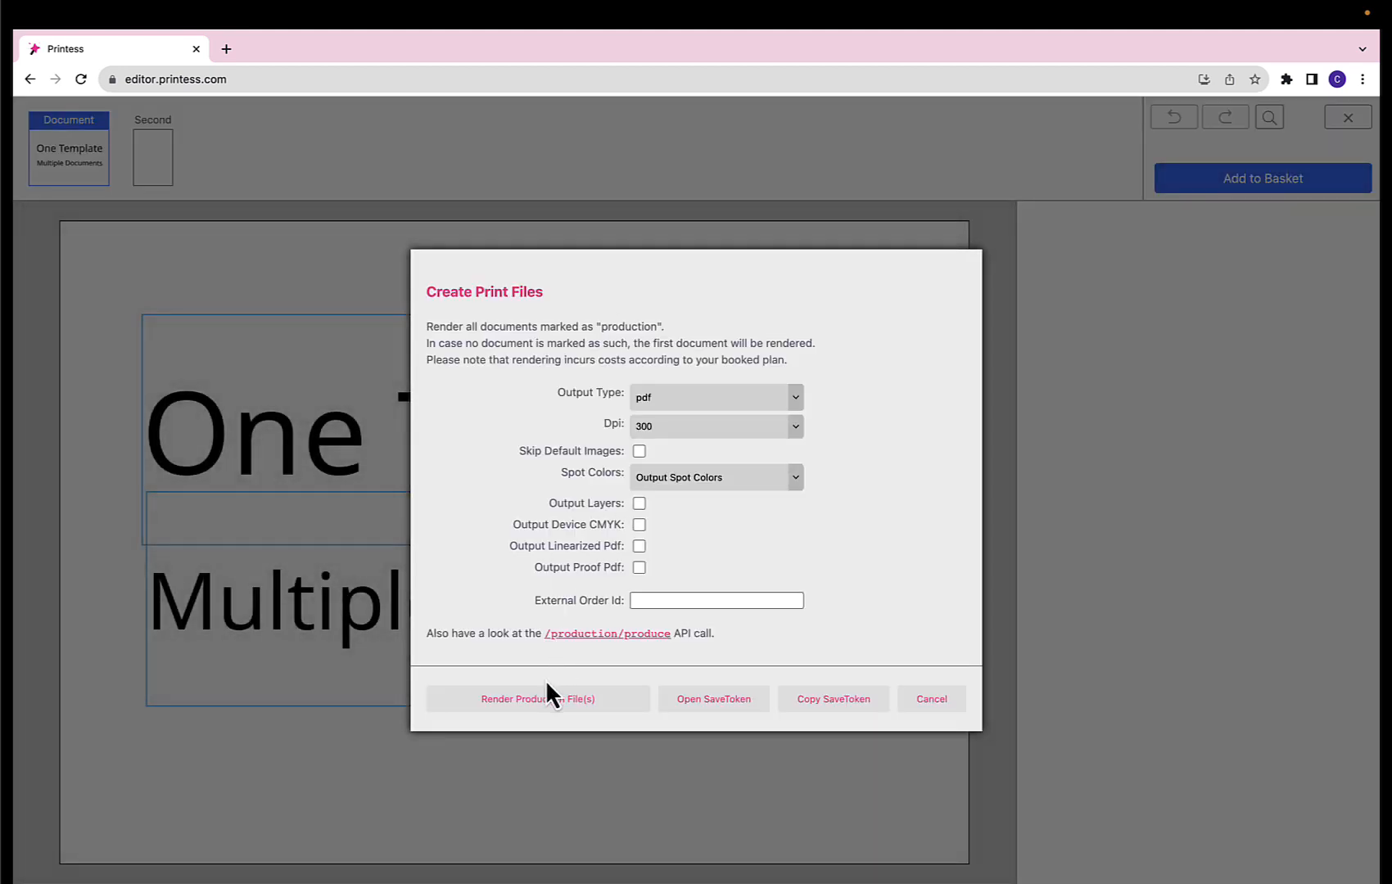
pyautogui.click(547, 697)
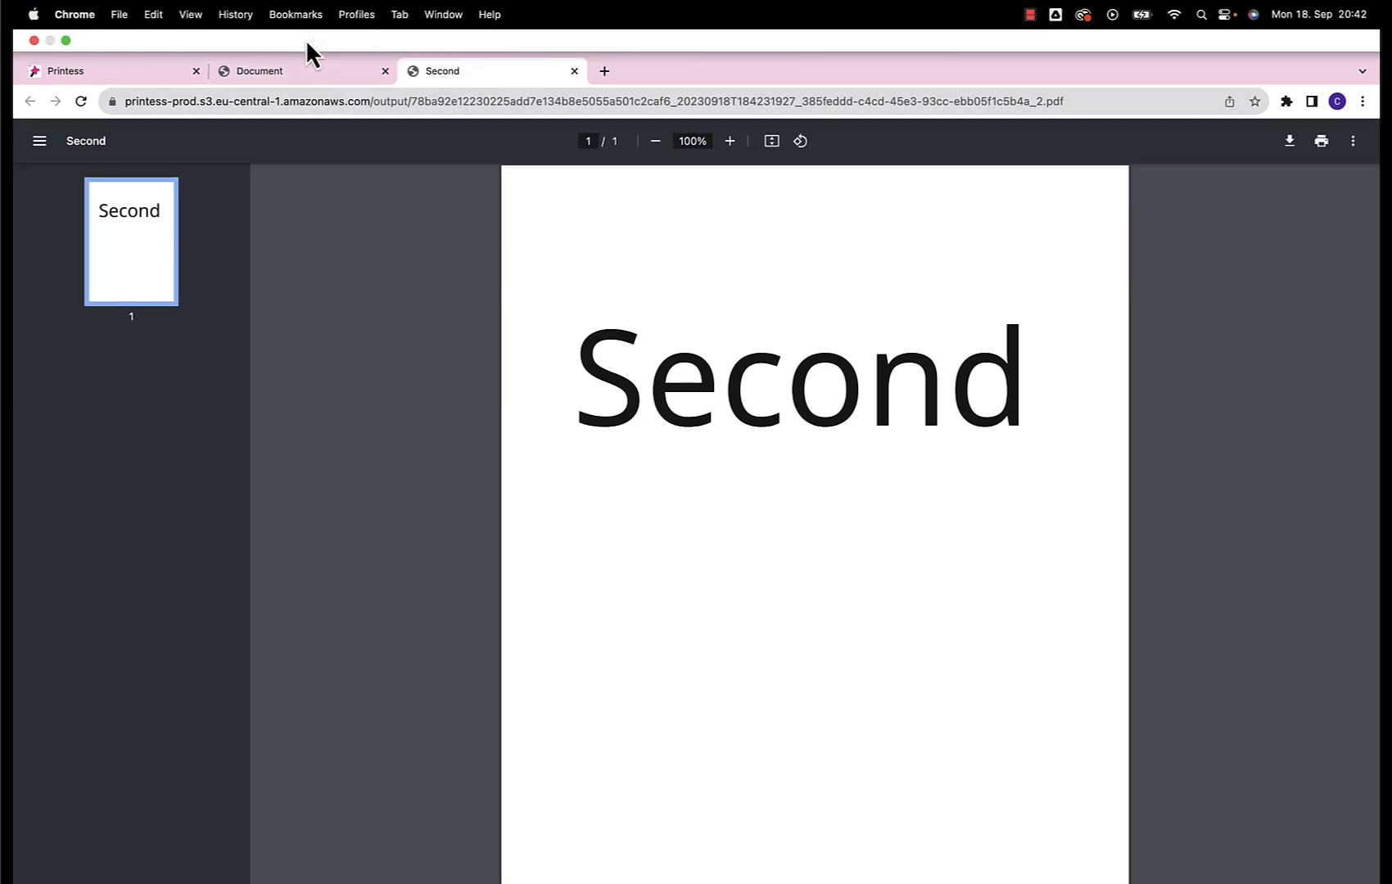
pyautogui.click(301, 72)
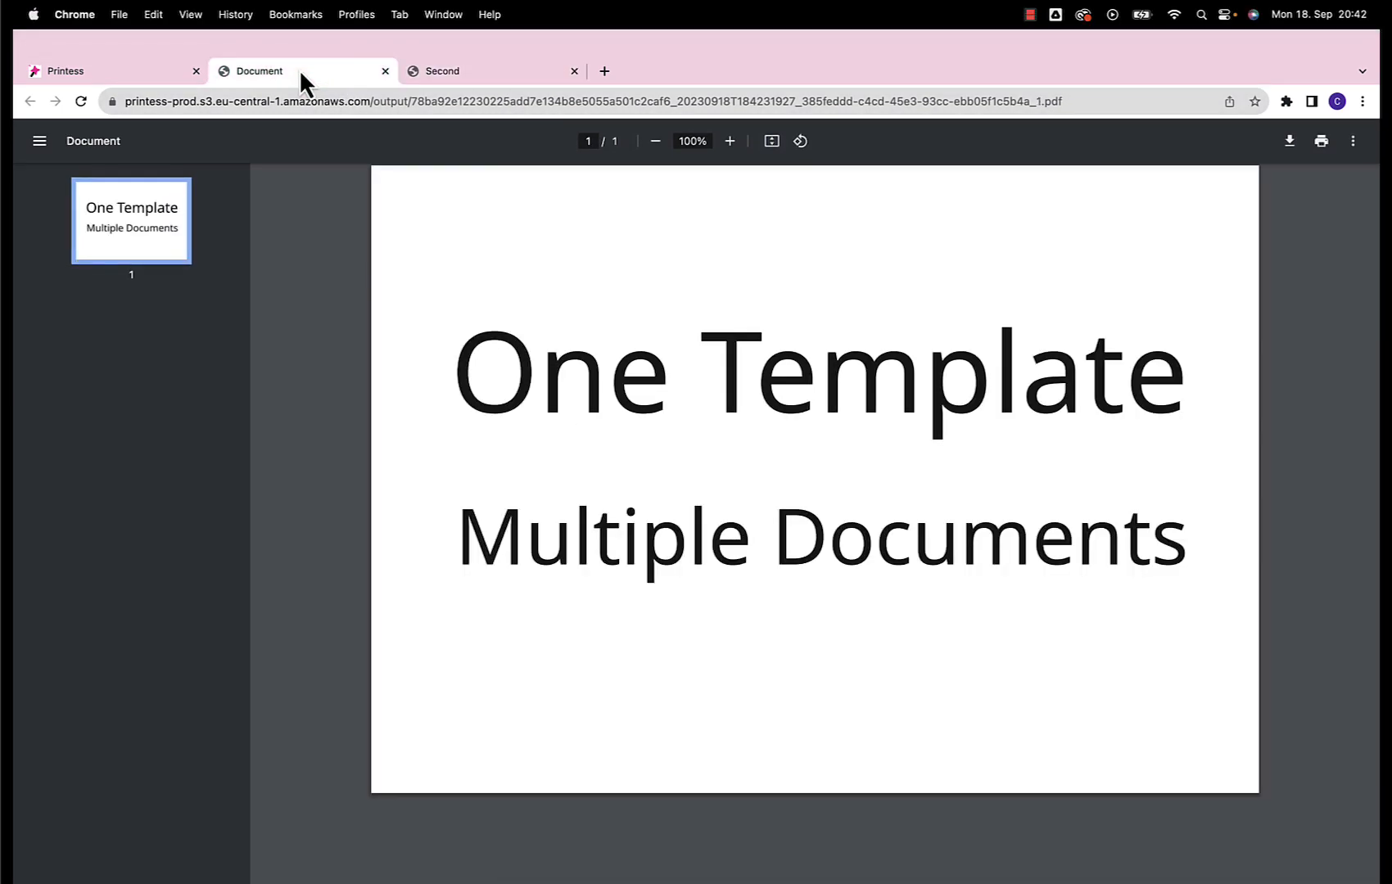
pyautogui.click(515, 72)
pyautogui.click(373, 72)
pyautogui.click(385, 71)
pyautogui.click(384, 71)
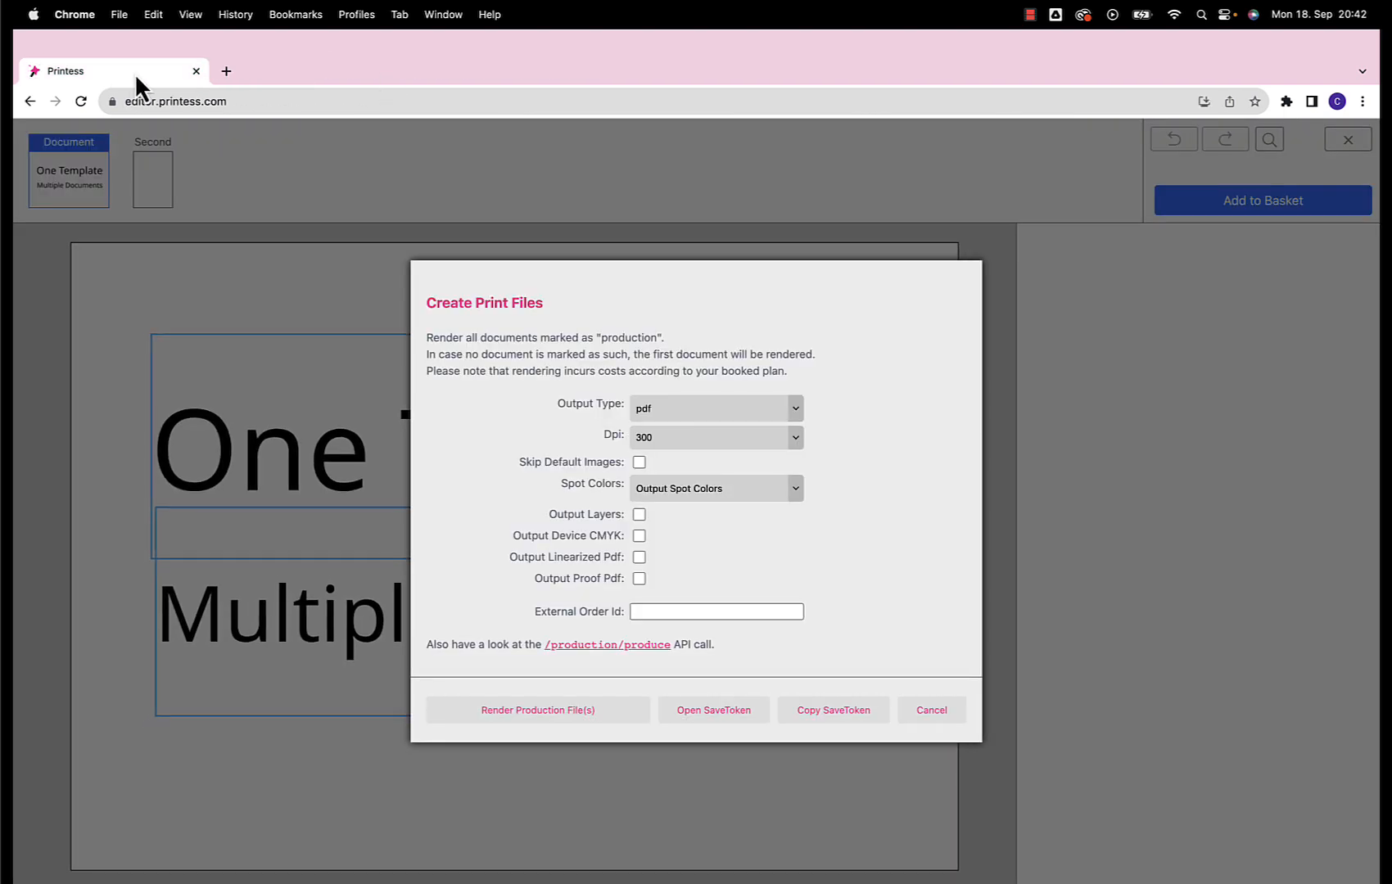
pyautogui.click(932, 704)
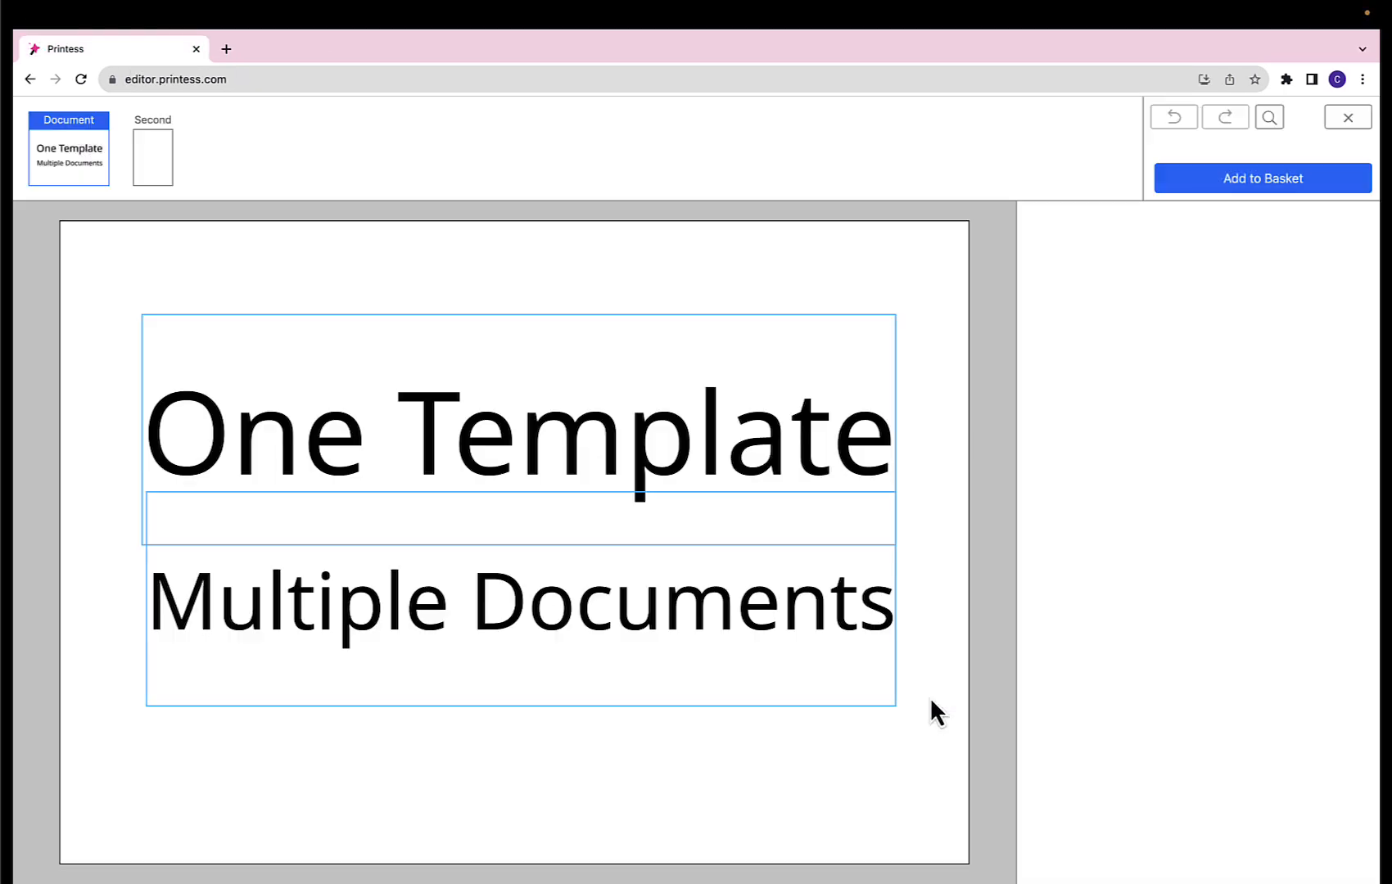
pyautogui.click(1336, 118)
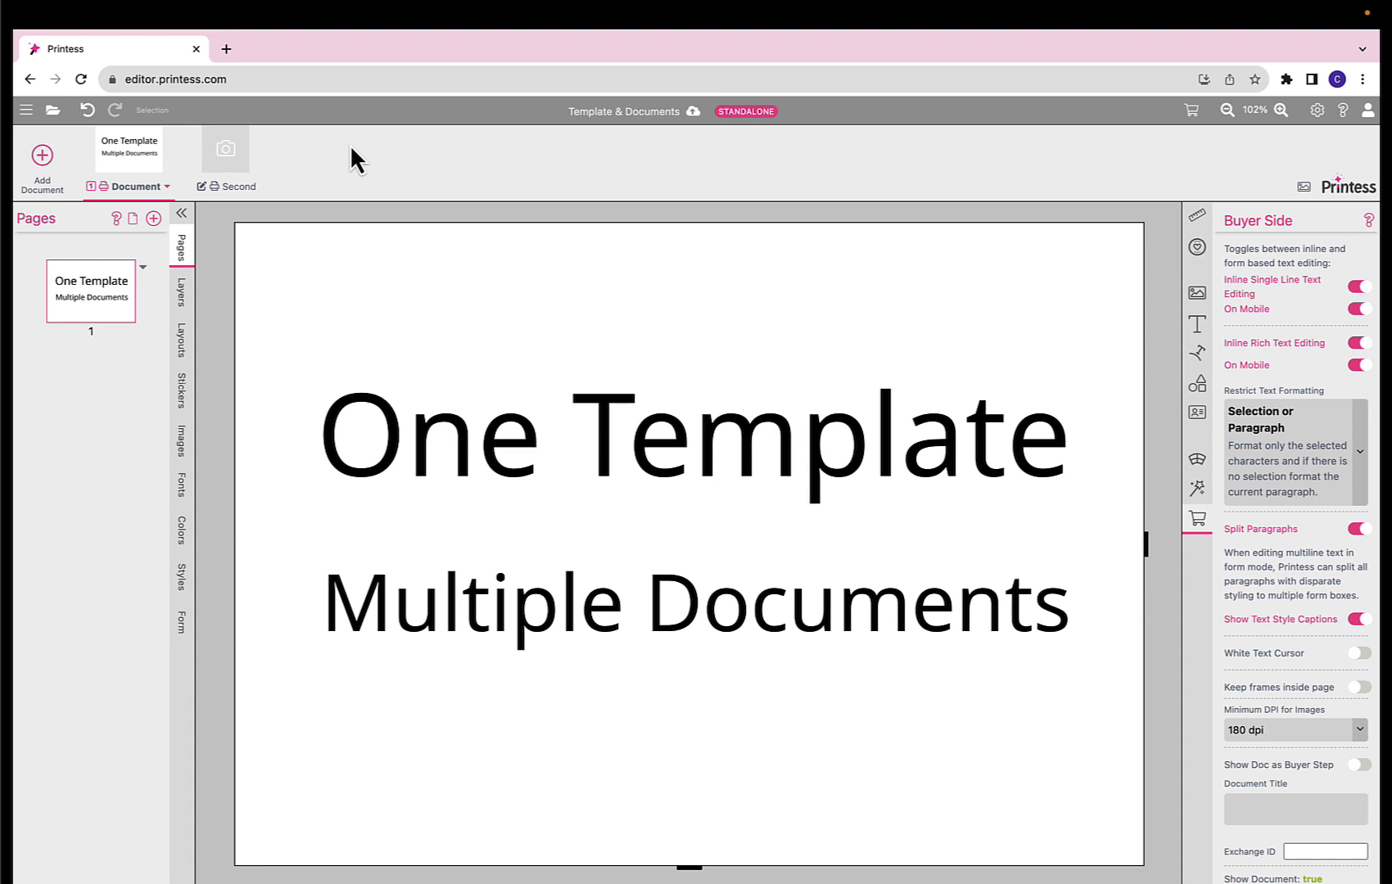
# Add a new document named Preview and set its page orientation to landscape
pyautogui.click(43, 156)
pyautogui.write('Preview')
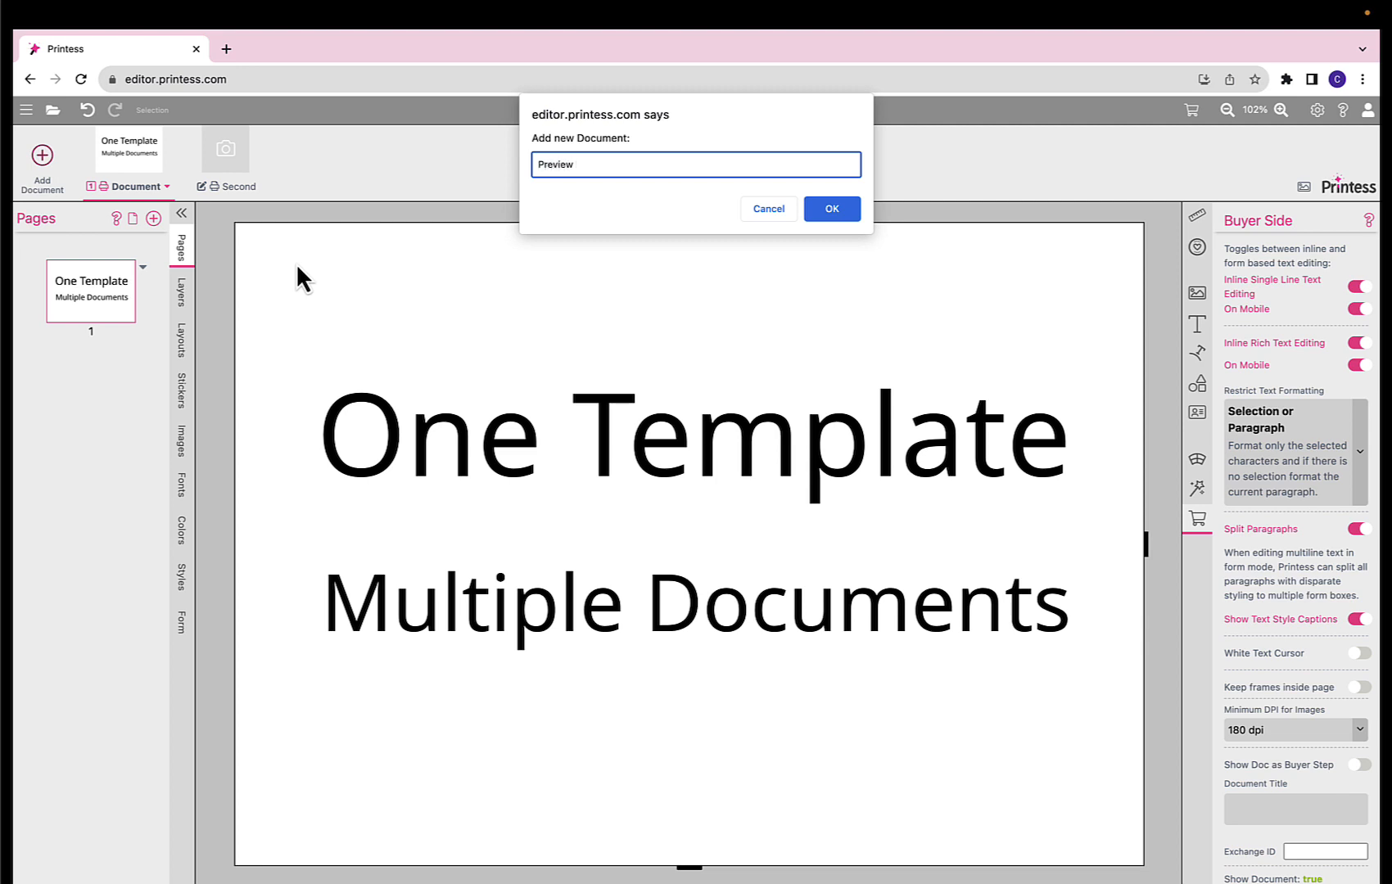
pyautogui.press('Return')
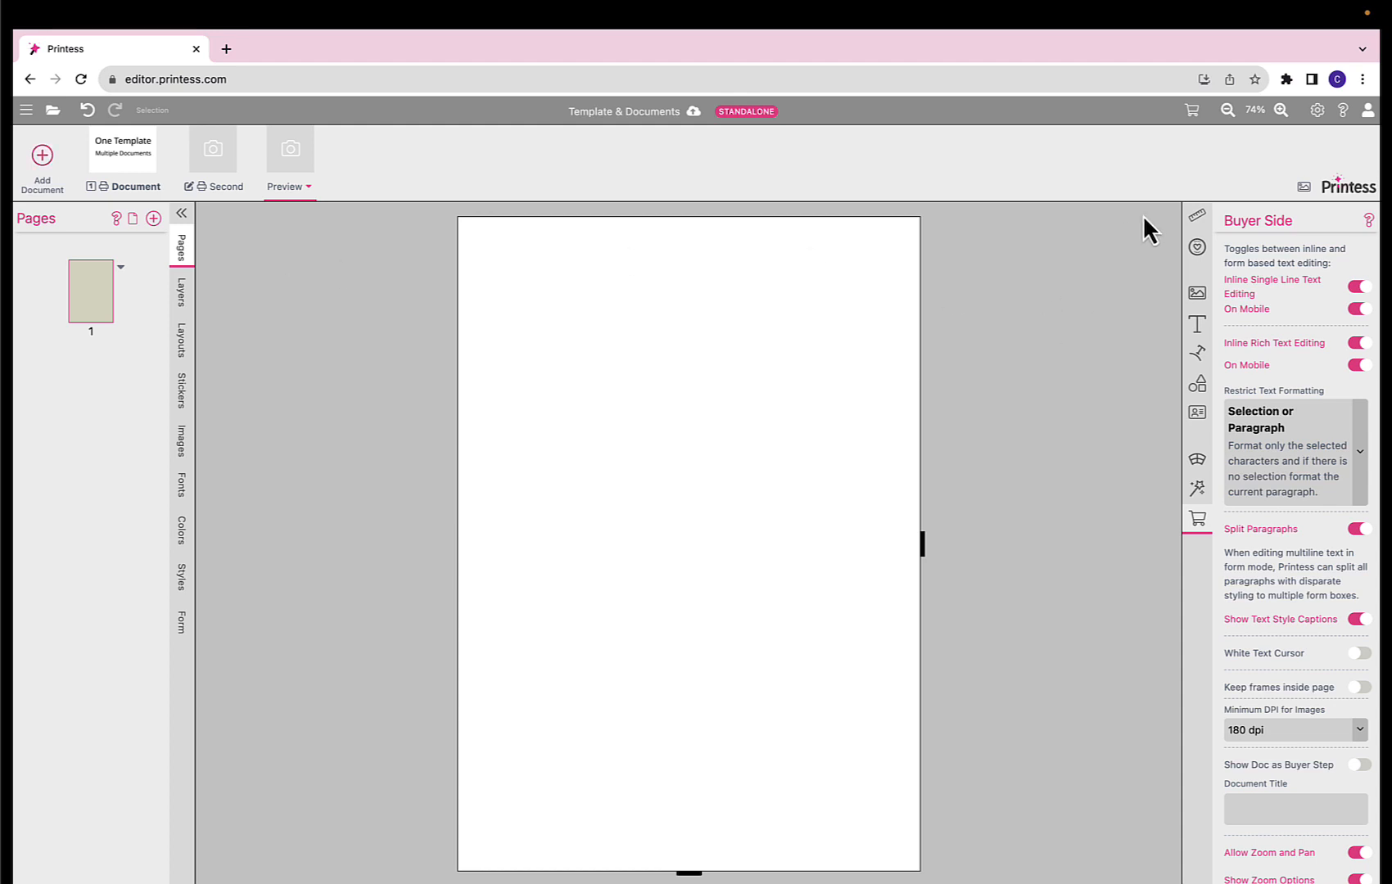
pyautogui.click(1197, 215)
pyautogui.click(1255, 350)
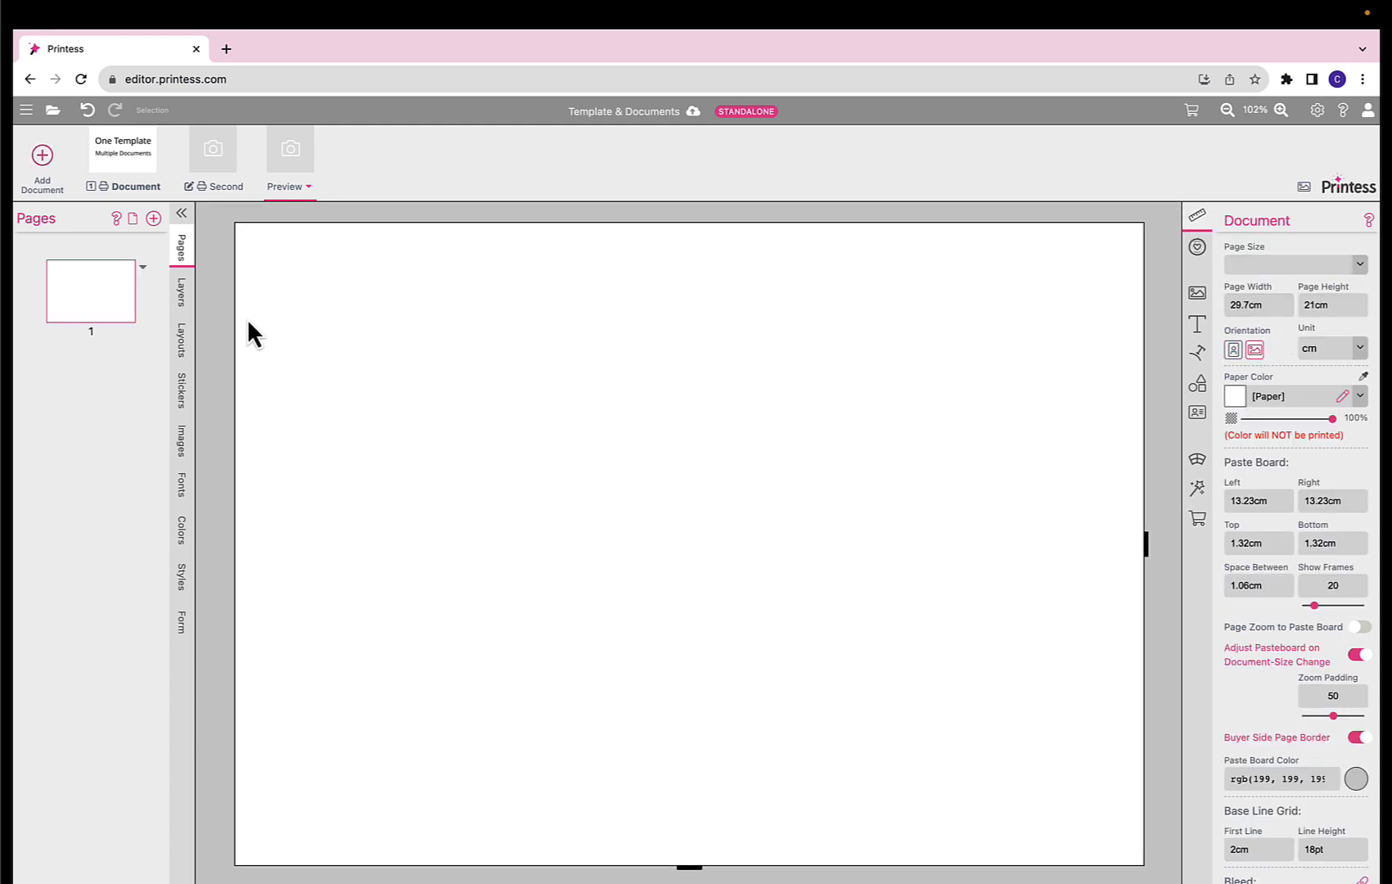
# Place Preview.png on the Preview page and enlarge it to about 32.3 × 19.3 cm, covering the page's full width from its upper edge
pyautogui.click(183, 446)
pyautogui.moveTo(43, 263); pyautogui.dragTo(399, 364)
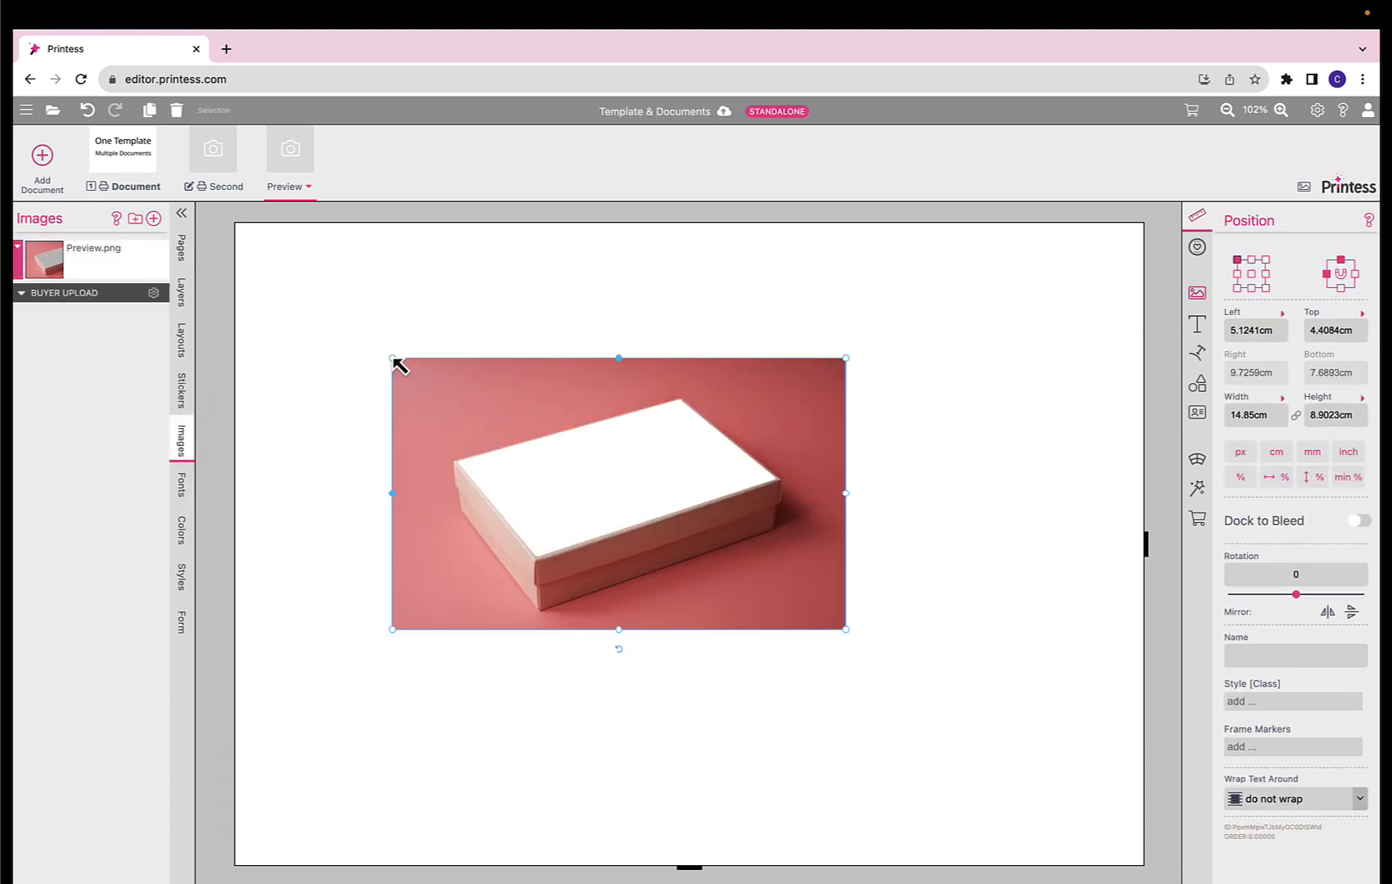
pyautogui.moveTo(512, 444); pyautogui.dragTo(359, 311)
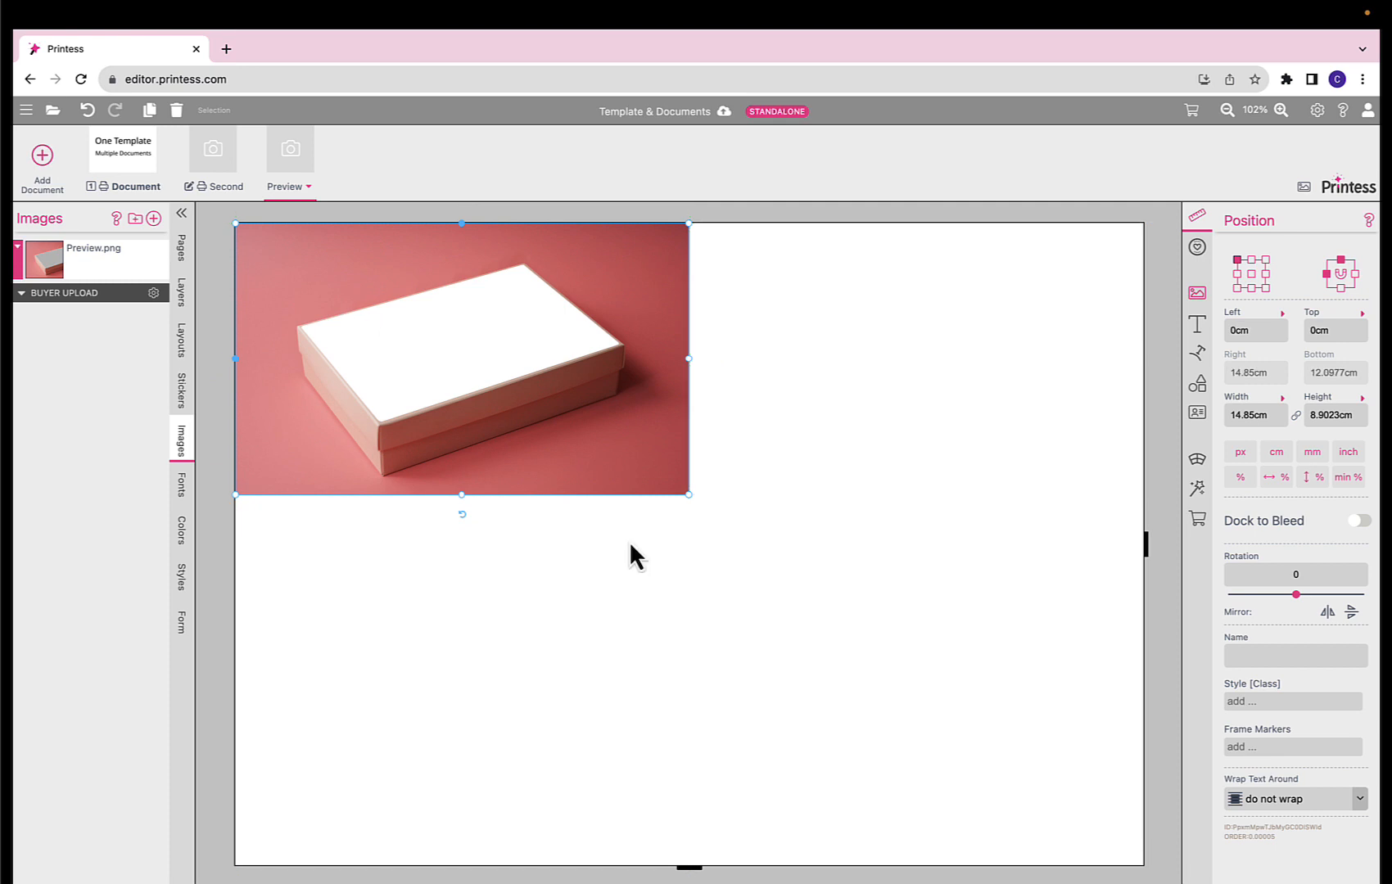
pyautogui.moveTo(689, 494); pyautogui.dragTo(1076, 795)
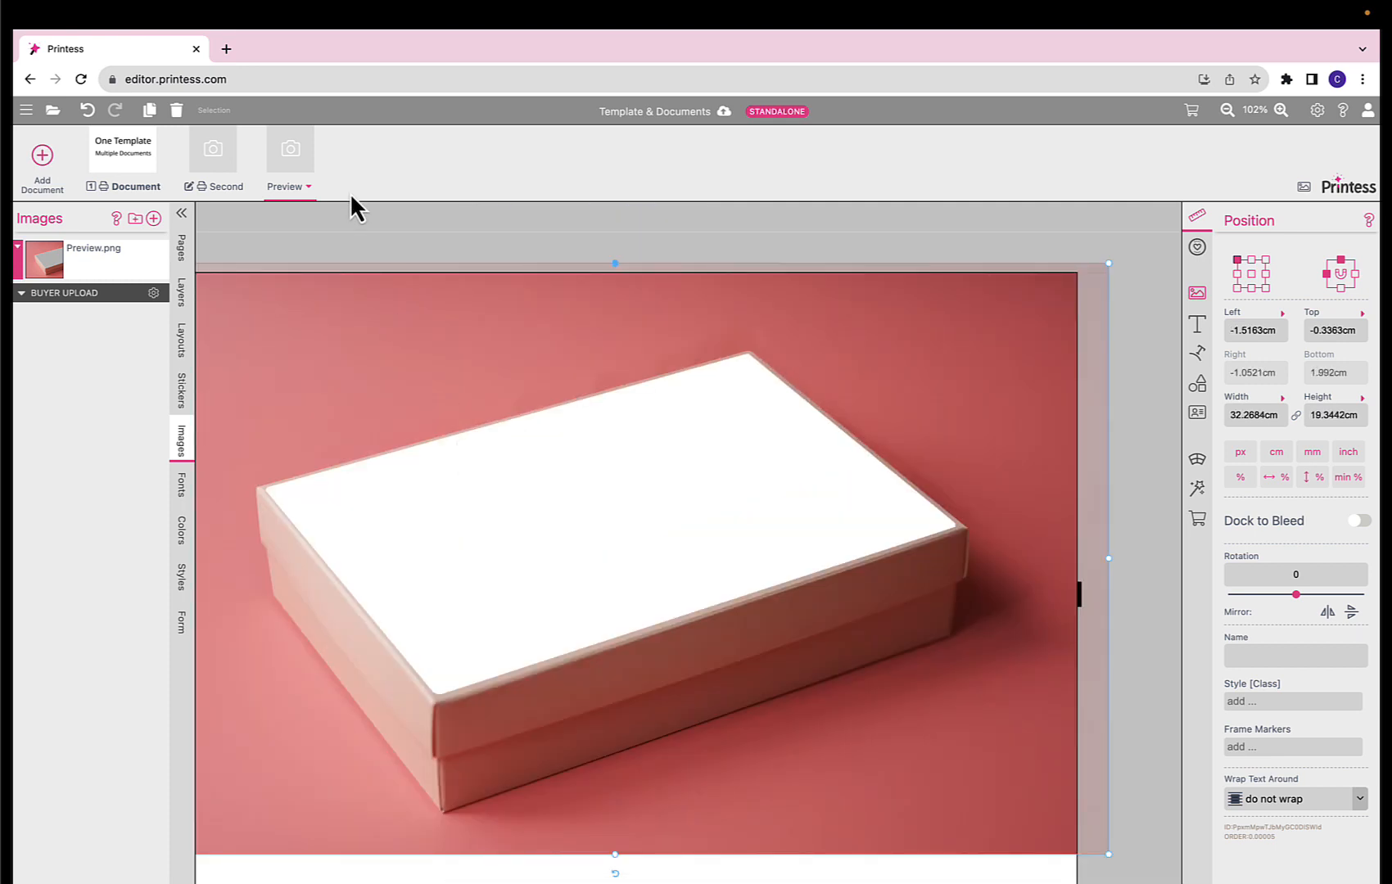
# Place the first document as a sub-document on the Preview page and enlarge it over the box lid
pyautogui.click(1155, 369)
pyautogui.click(1198, 416)
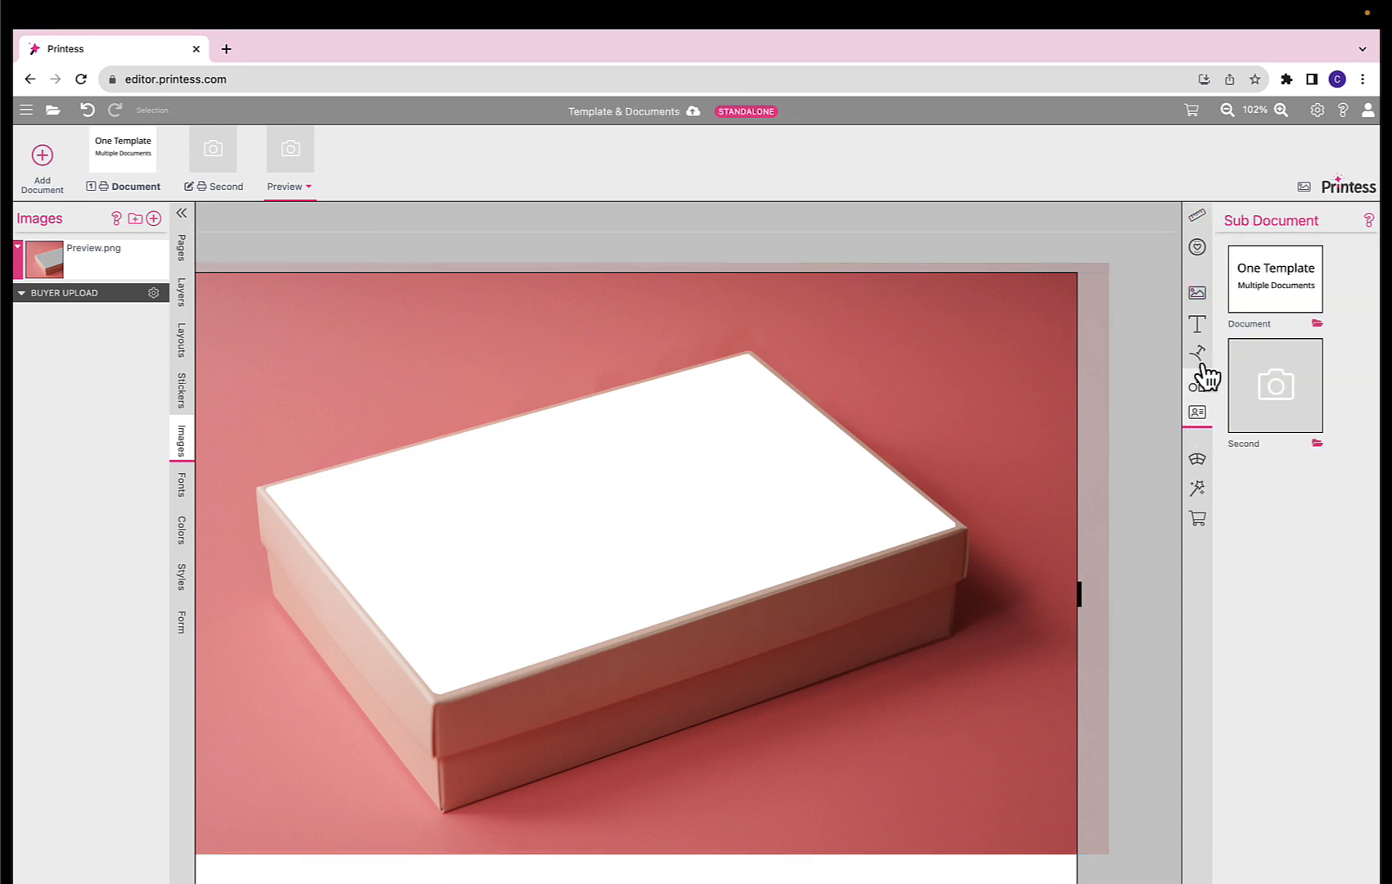
pyautogui.click(1074, 375)
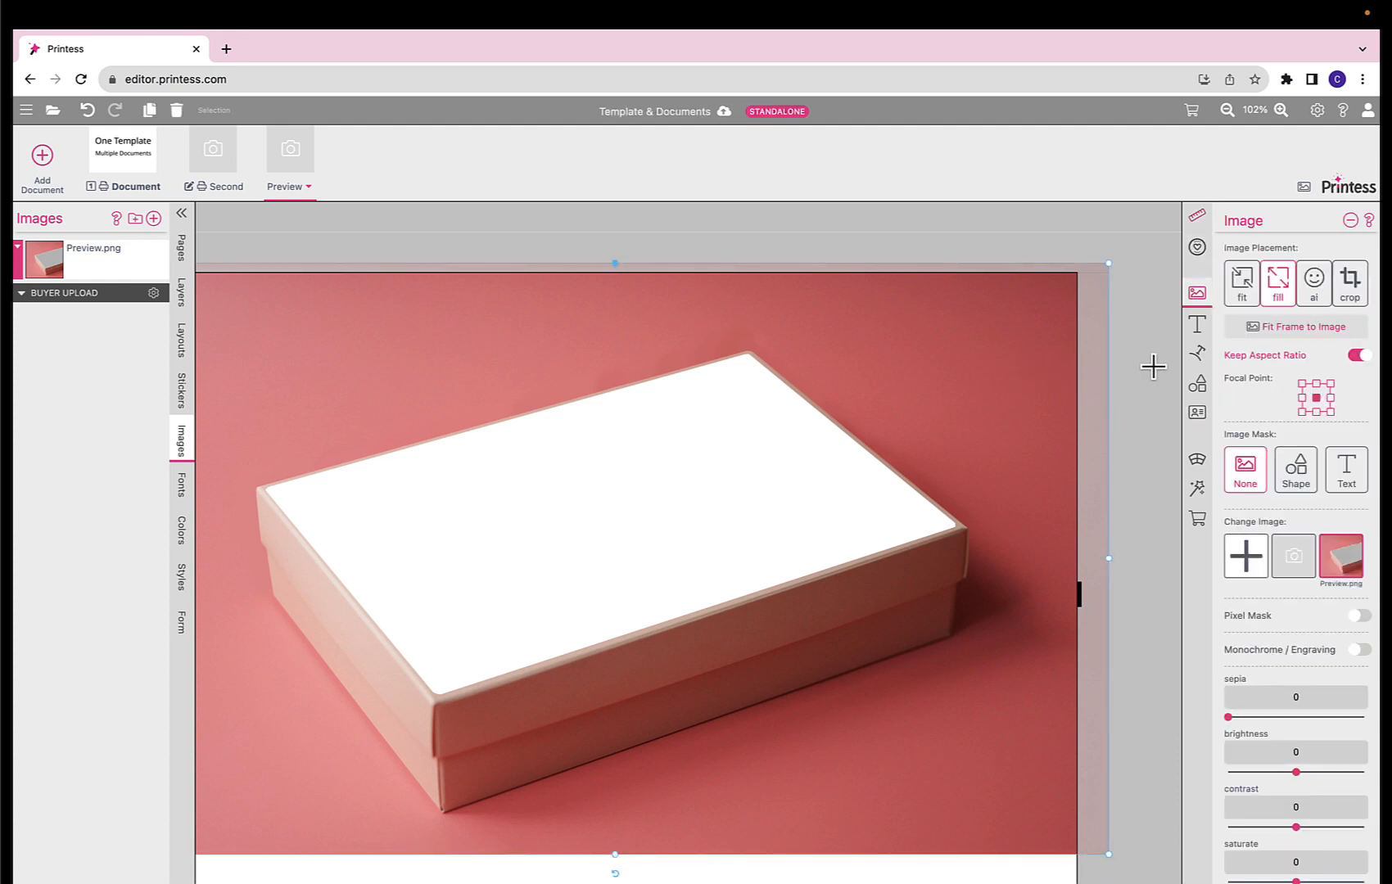
pyautogui.click(1154, 366)
pyautogui.click(1197, 416)
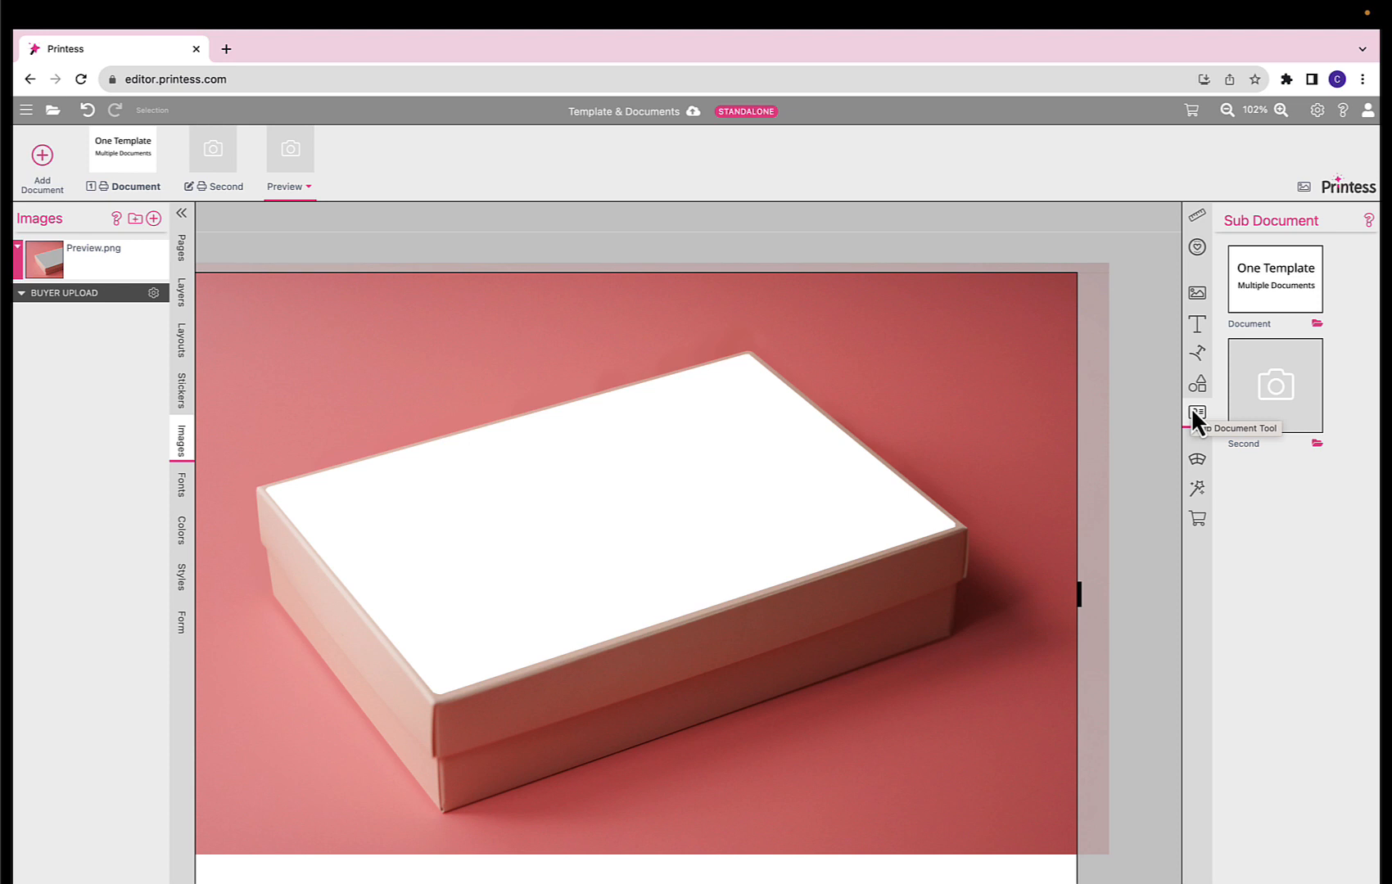
pyautogui.click(1265, 283)
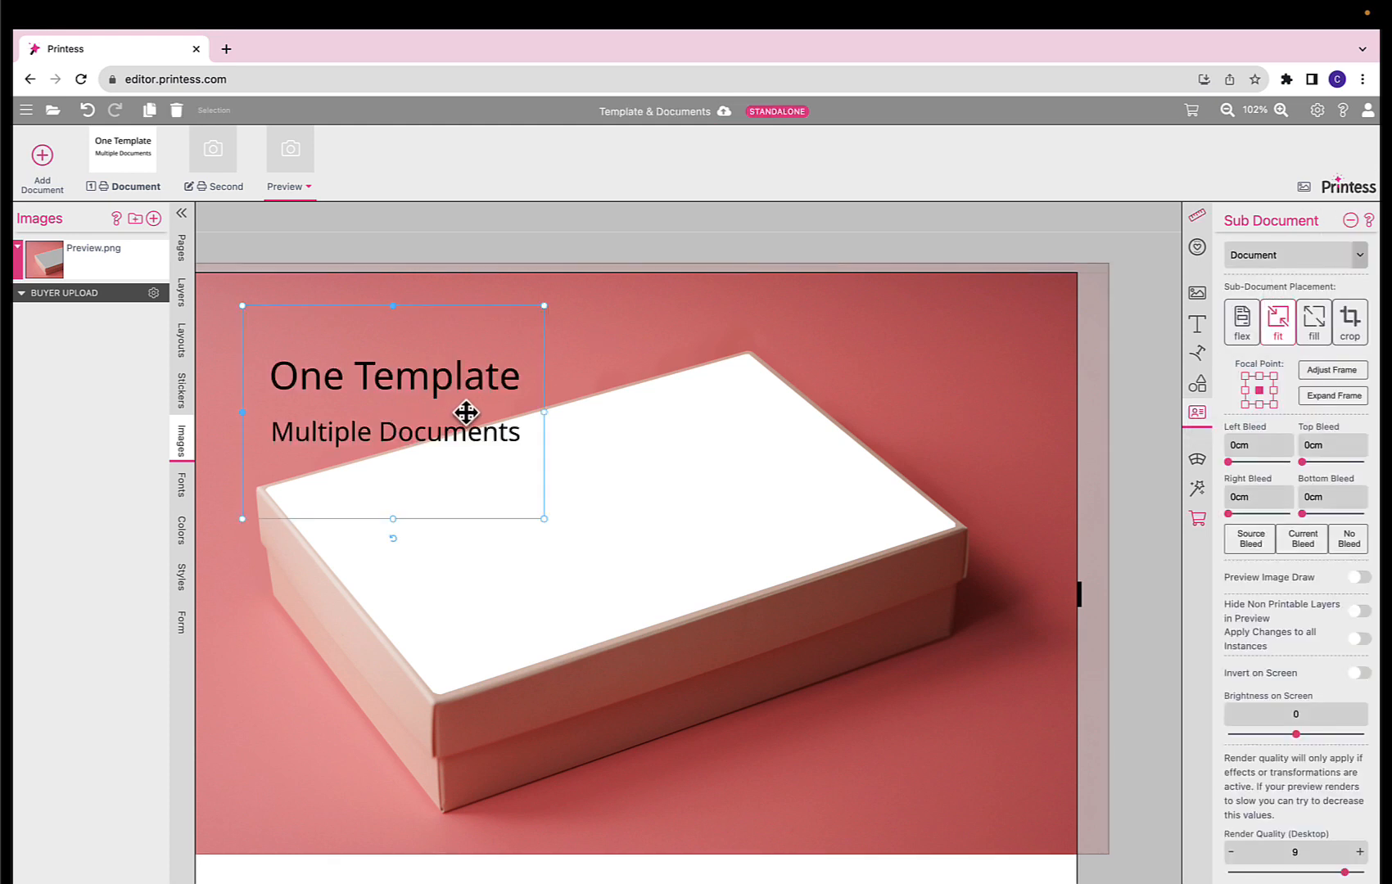
pyautogui.moveTo(466, 413); pyautogui.dragTo(491, 602)
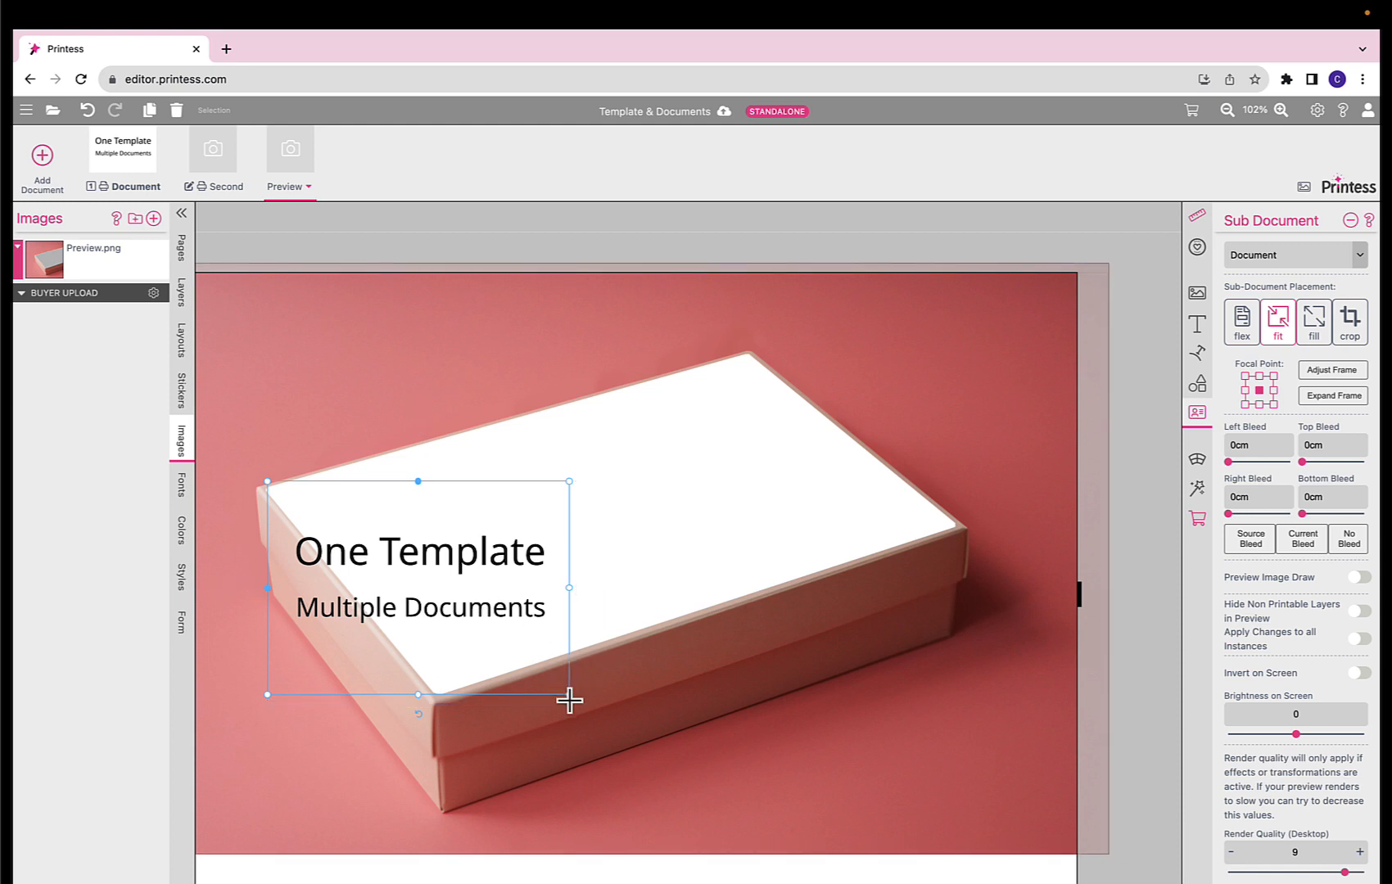
pyautogui.moveTo(567, 693); pyautogui.dragTo(714, 775)
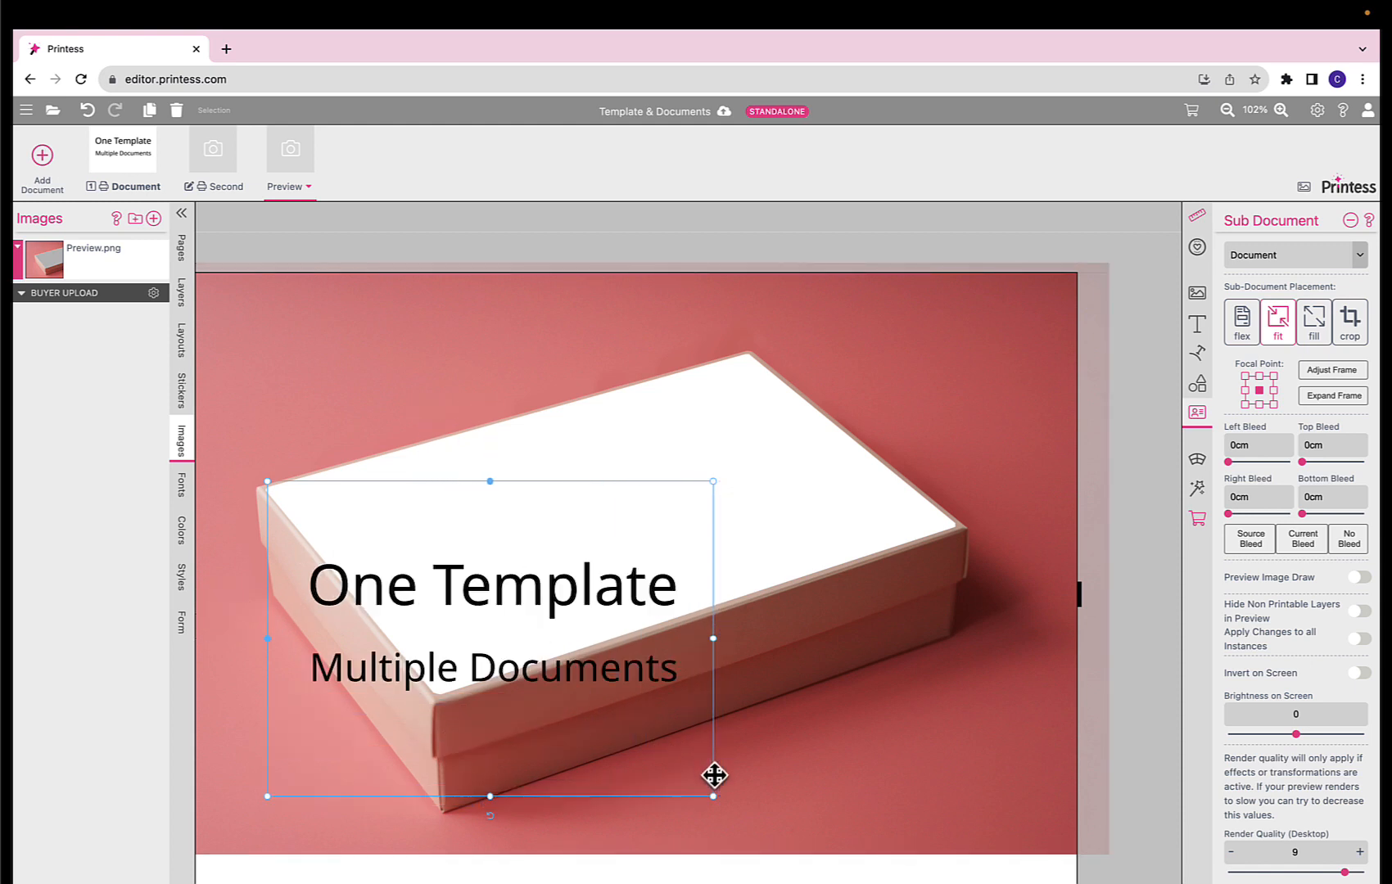
pyautogui.click(576, 641)
# Move the One Template heading higher on the first document's page and return to the Preview document
pyautogui.click(118, 158)
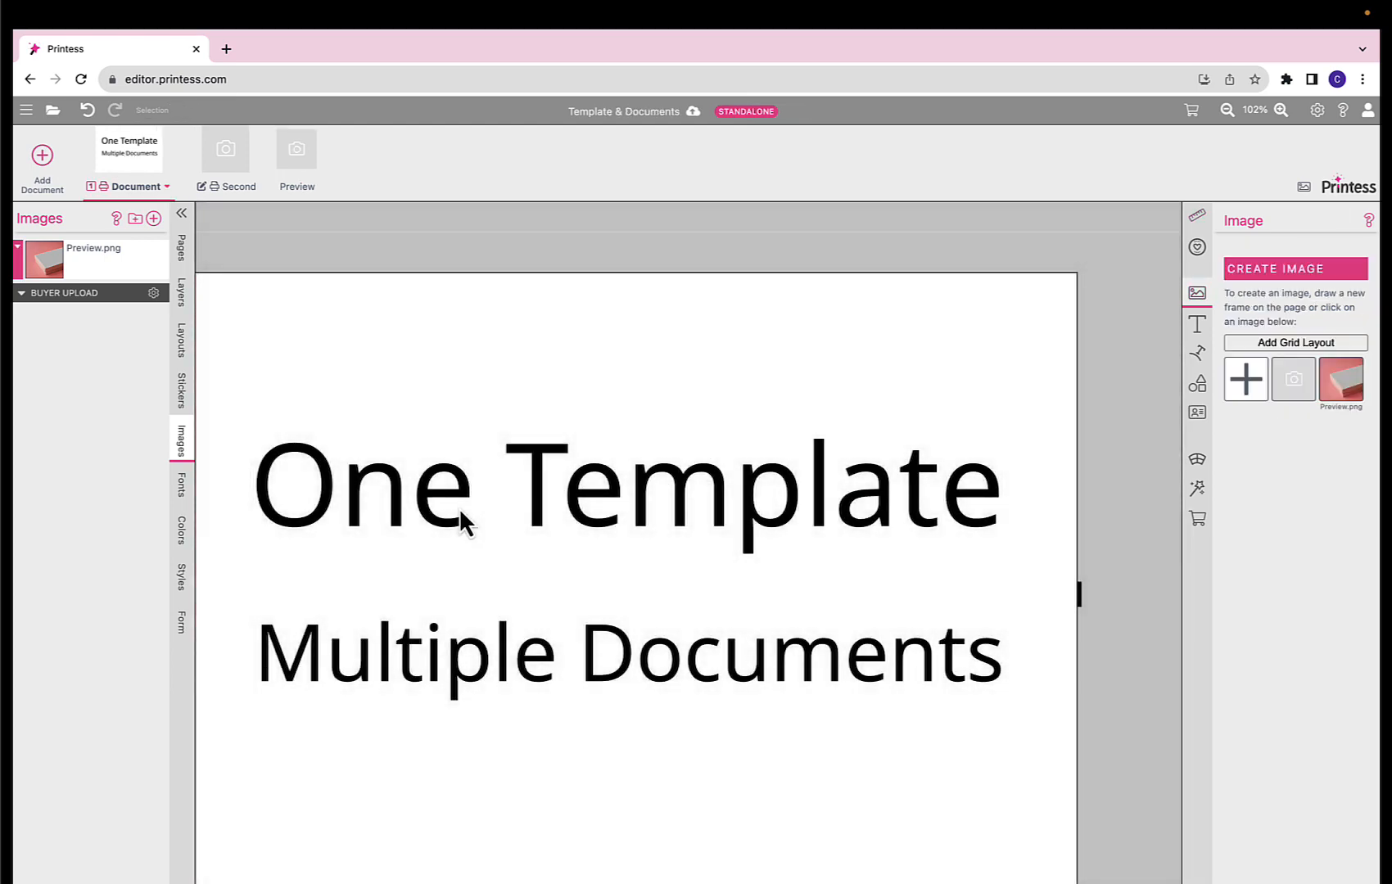
pyautogui.click(460, 512)
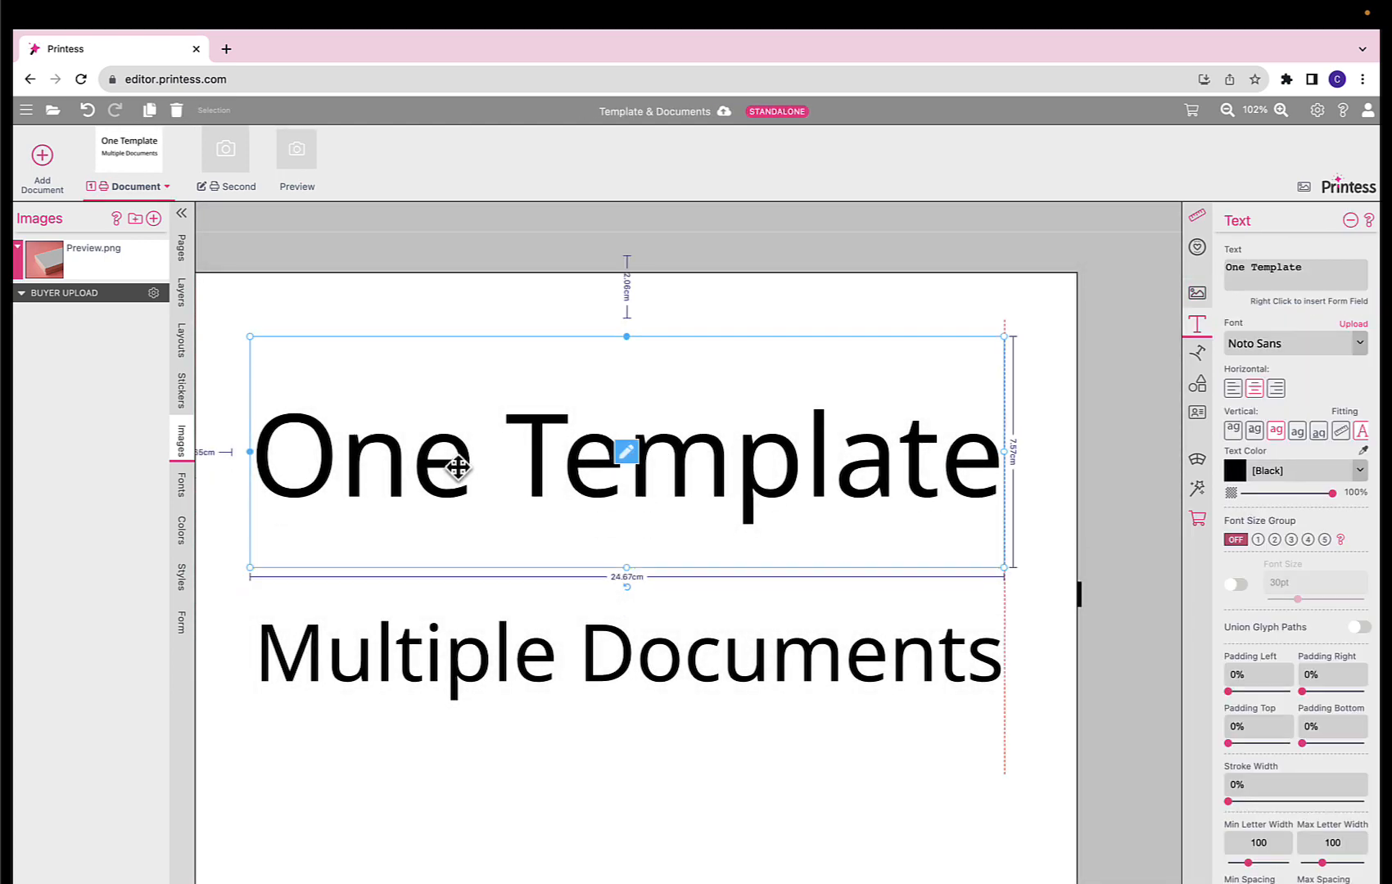
pyautogui.moveTo(457, 466); pyautogui.dragTo(457, 403)
pyautogui.click(312, 156)
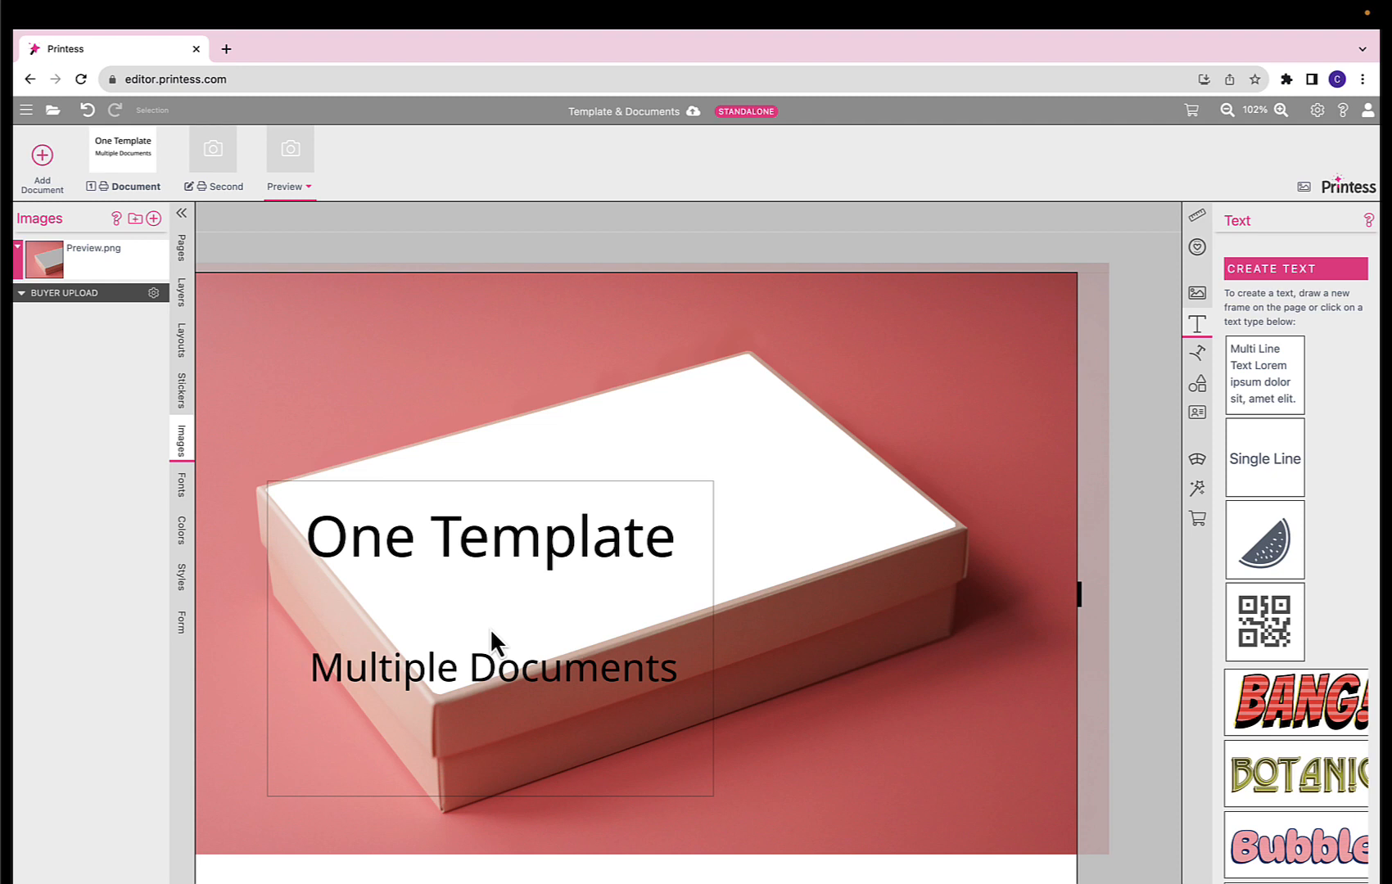
# Apply a Perspective warp to the sub-document and fit its four corners to the corners of the white box lid
pyautogui.click(489, 629)
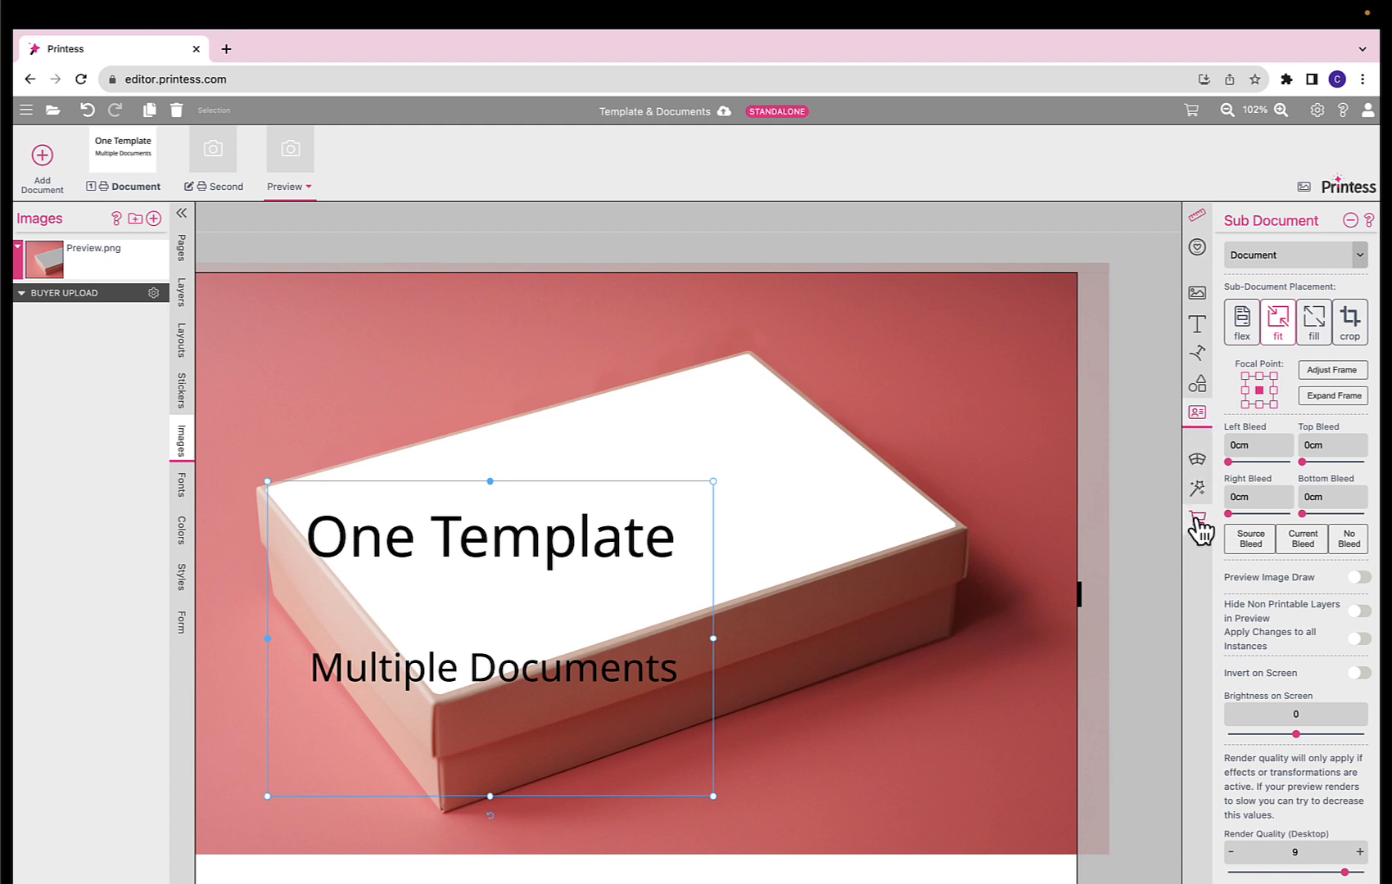
pyautogui.click(1199, 463)
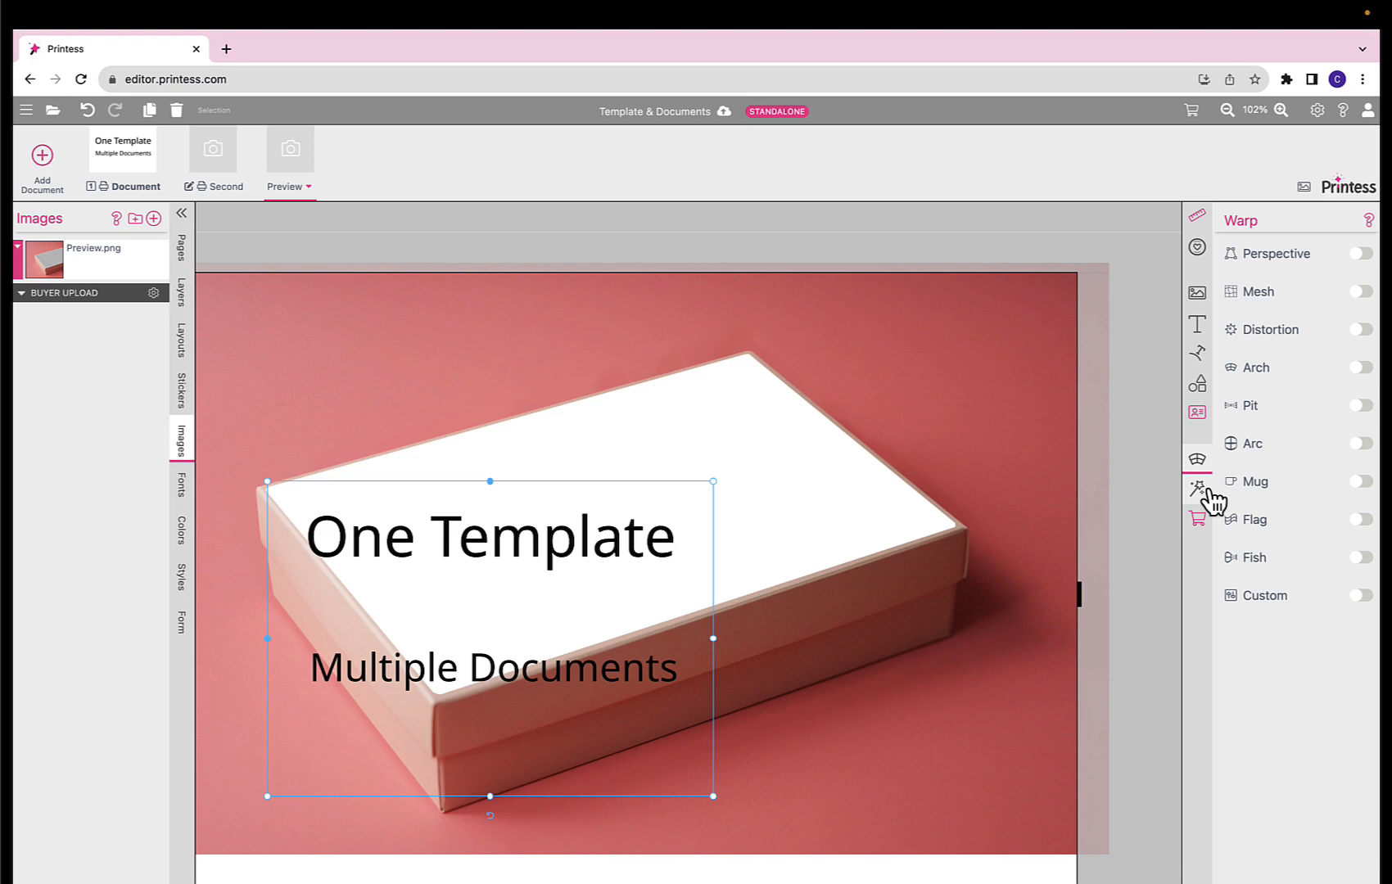
pyautogui.click(1361, 254)
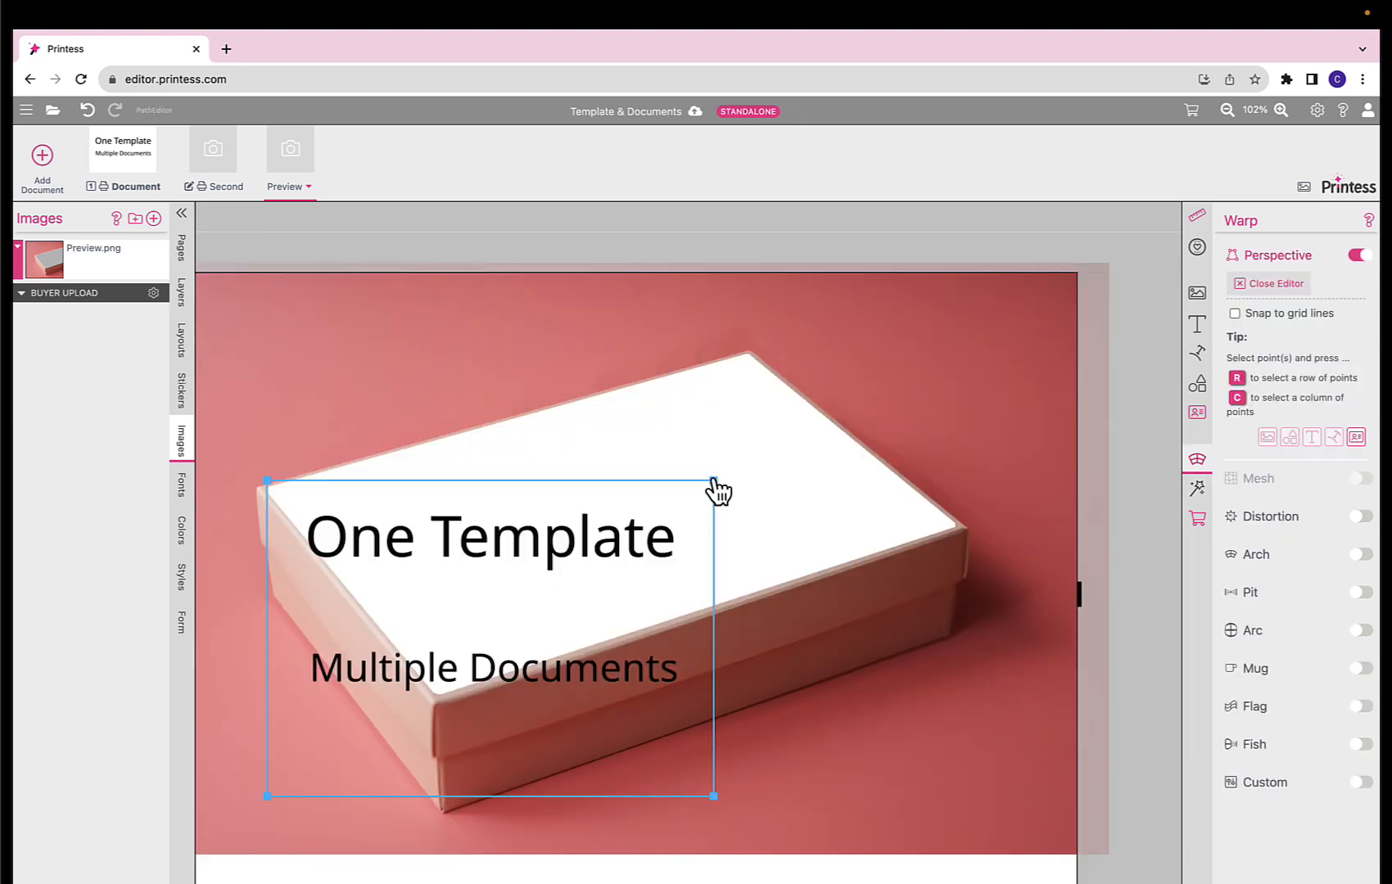
pyautogui.moveTo(714, 481); pyautogui.dragTo(749, 354)
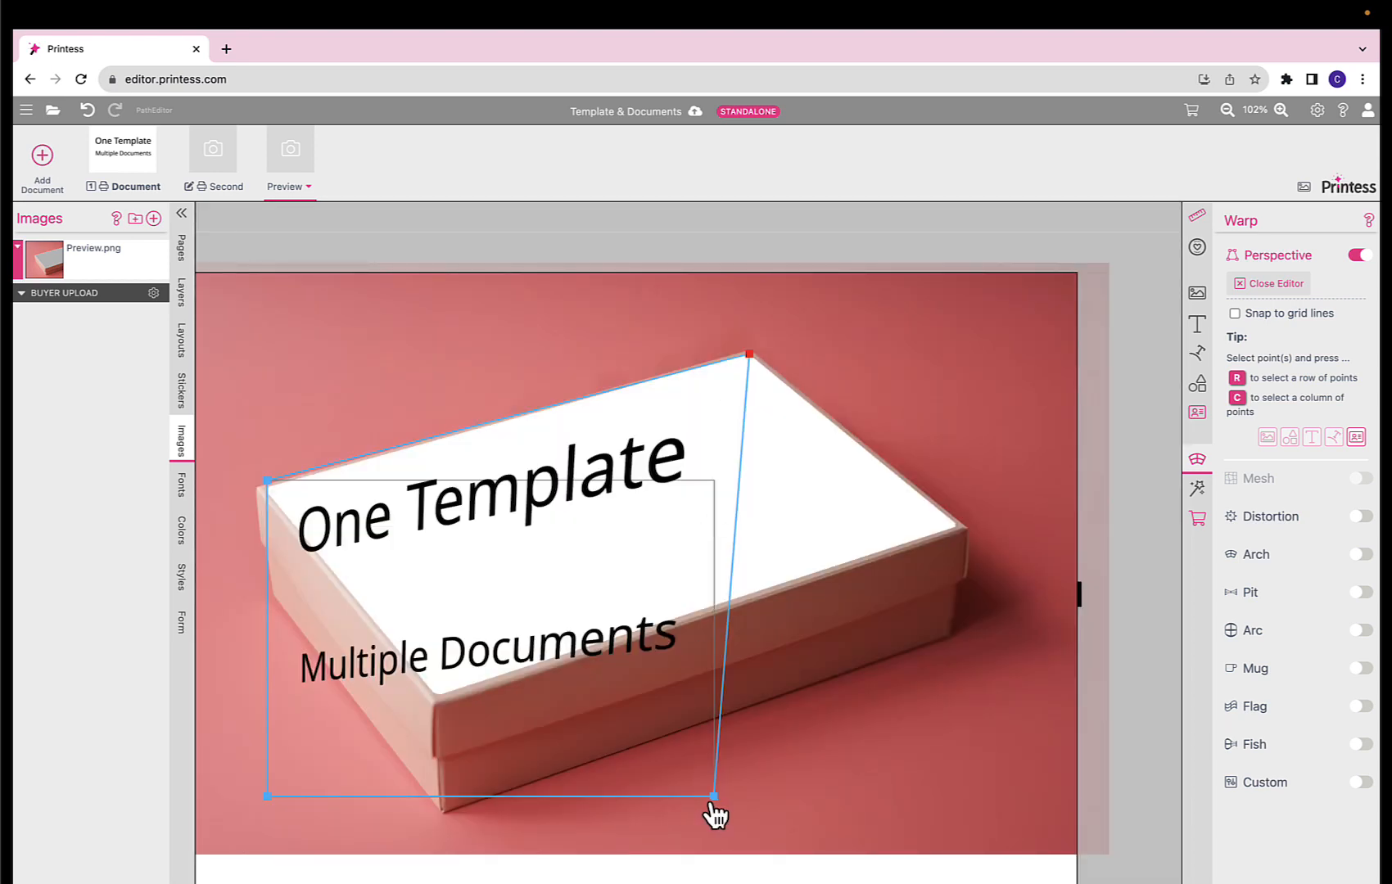
pyautogui.moveTo(713, 799); pyautogui.dragTo(956, 525)
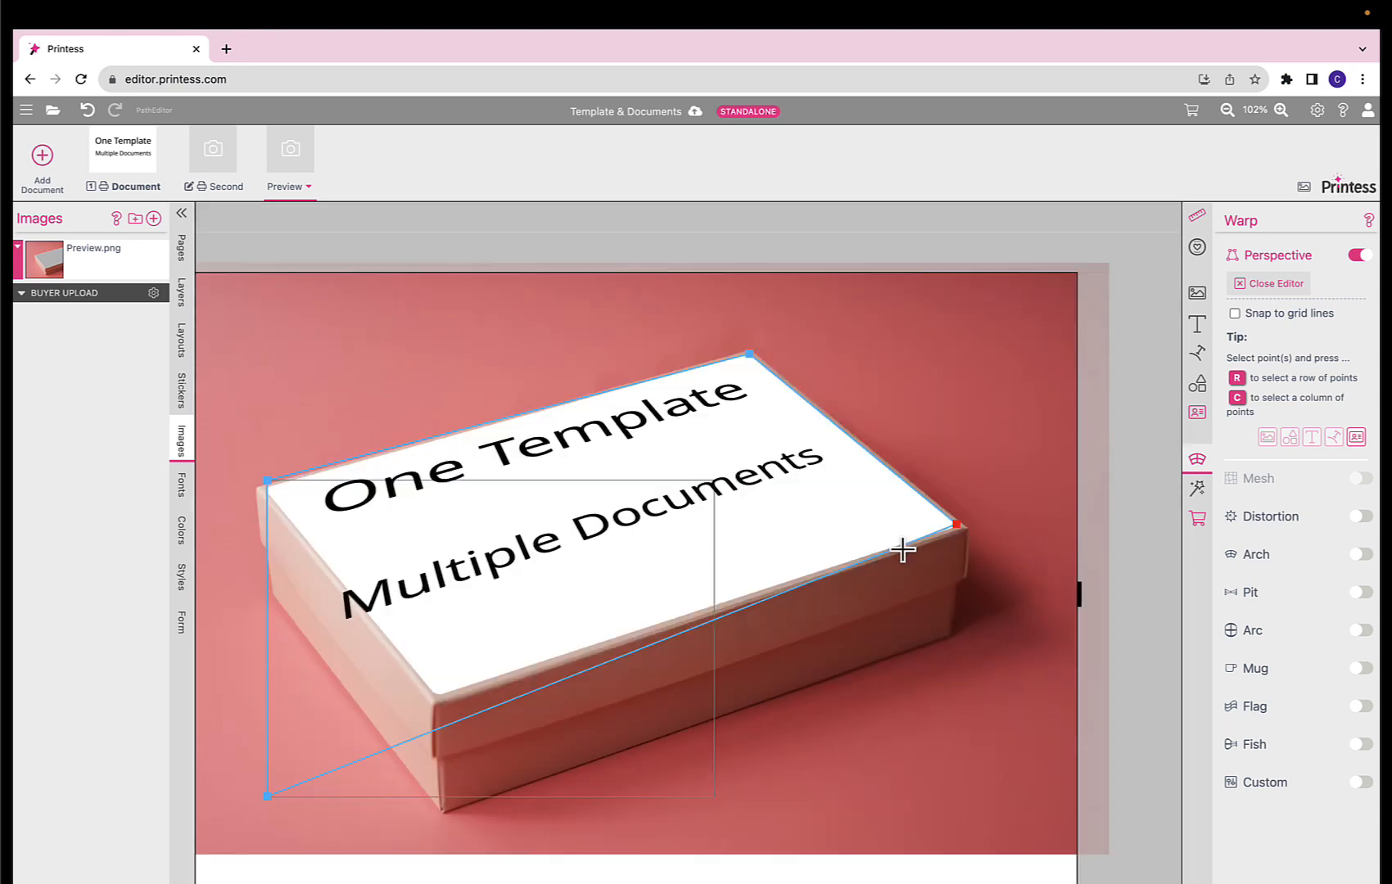
pyautogui.moveTo(268, 796); pyautogui.dragTo(450, 692)
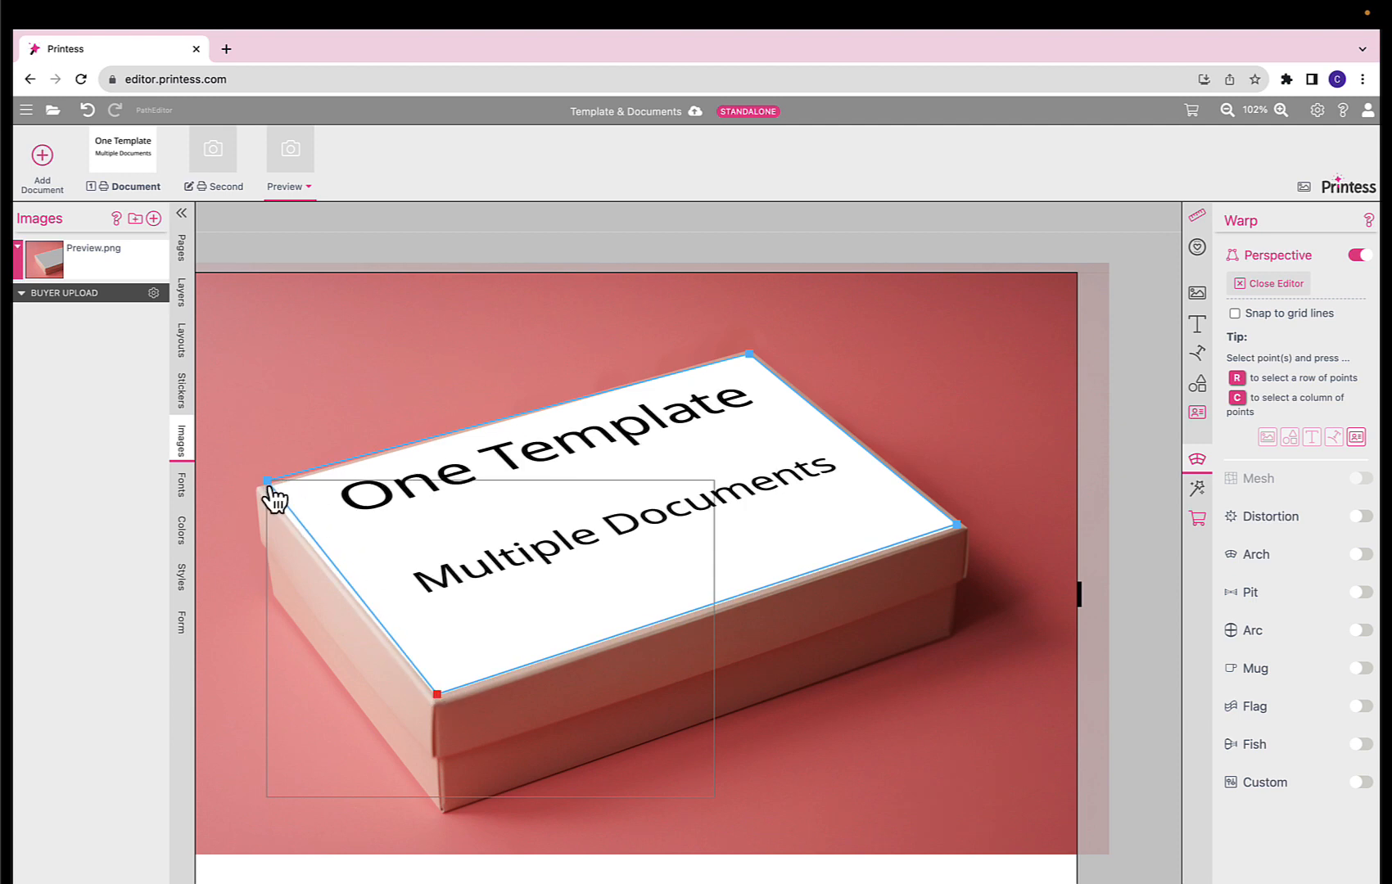
pyautogui.moveTo(272, 486); pyautogui.dragTo(271, 497)
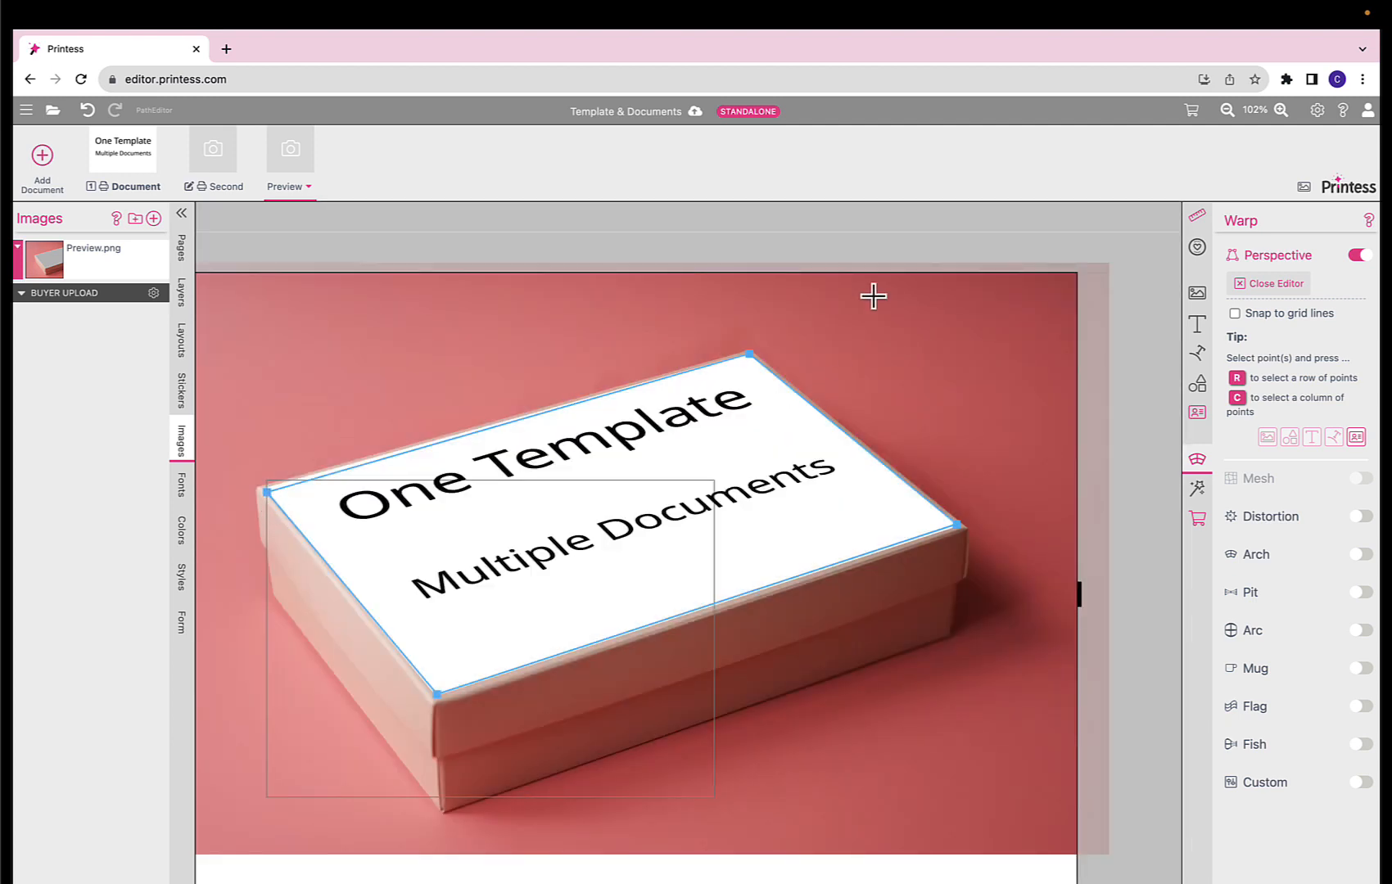
pyautogui.click(1265, 299)
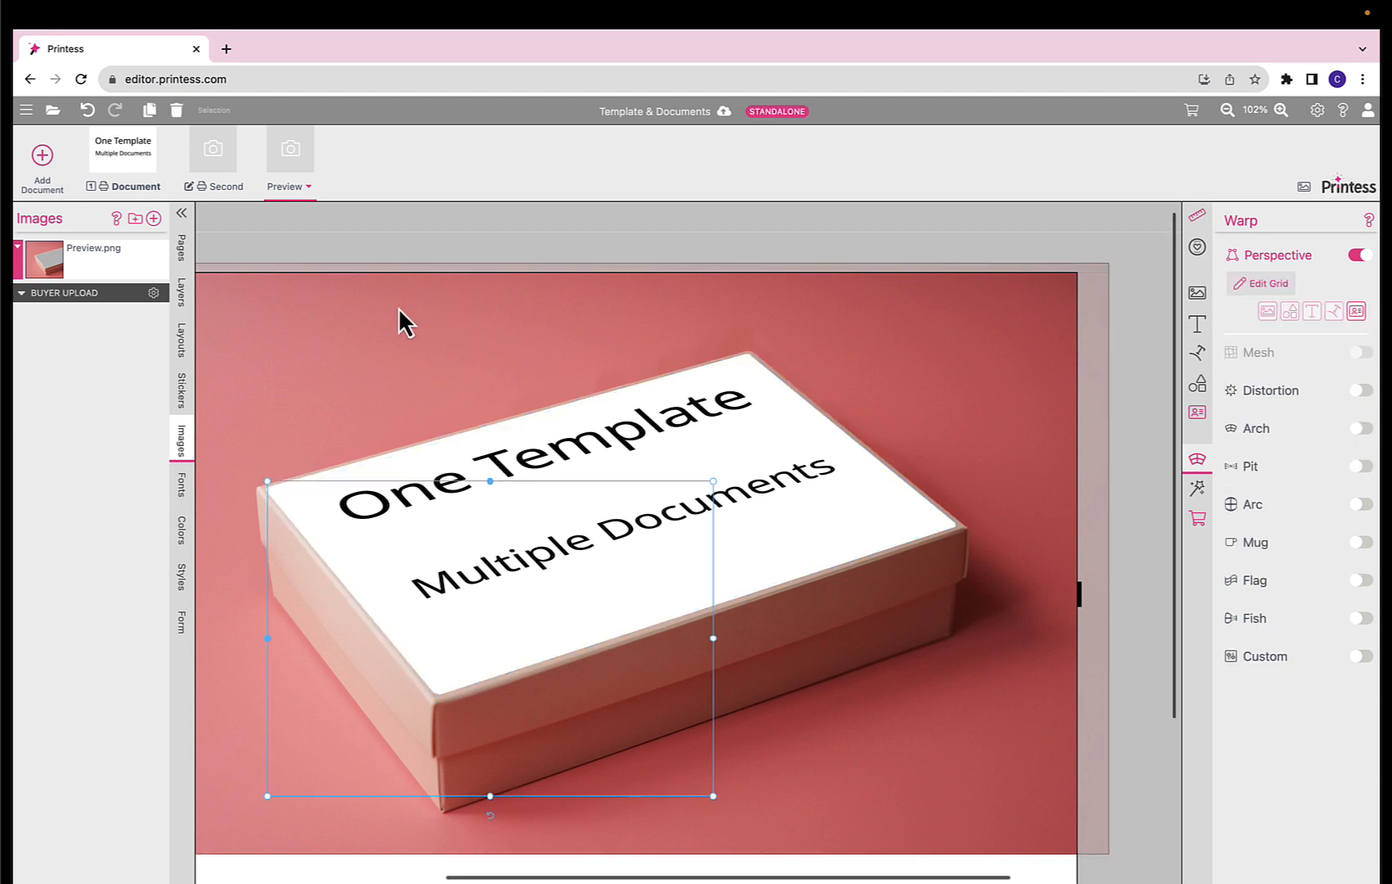
# Mark the Preview document as Preview
pyautogui.click(311, 192)
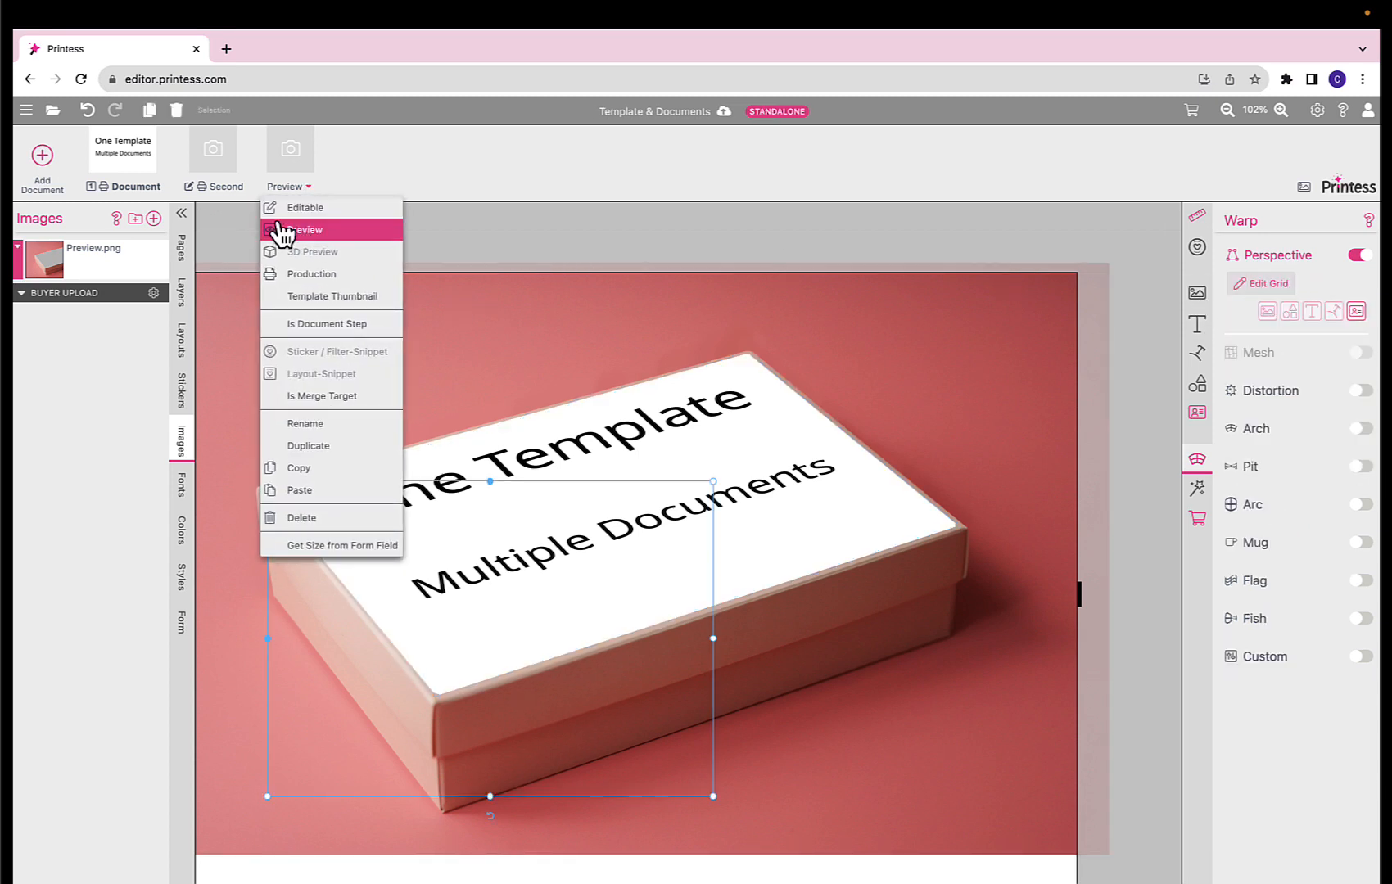
pyautogui.click(315, 232)
pyautogui.click(313, 228)
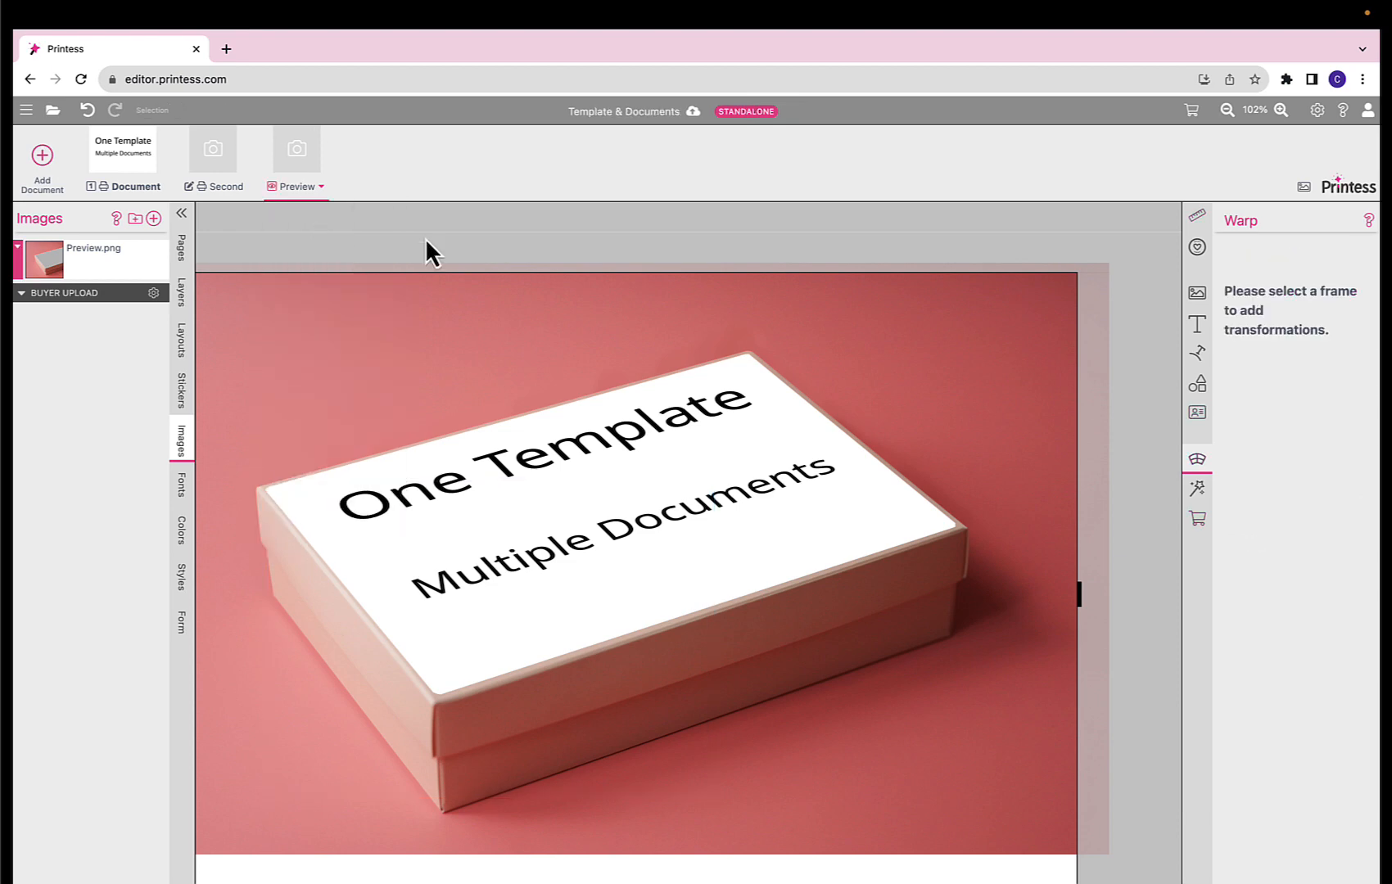
# Replace the One Template heading with "text" in the buyer view and preview the design on the box
pyautogui.click(1190, 112)
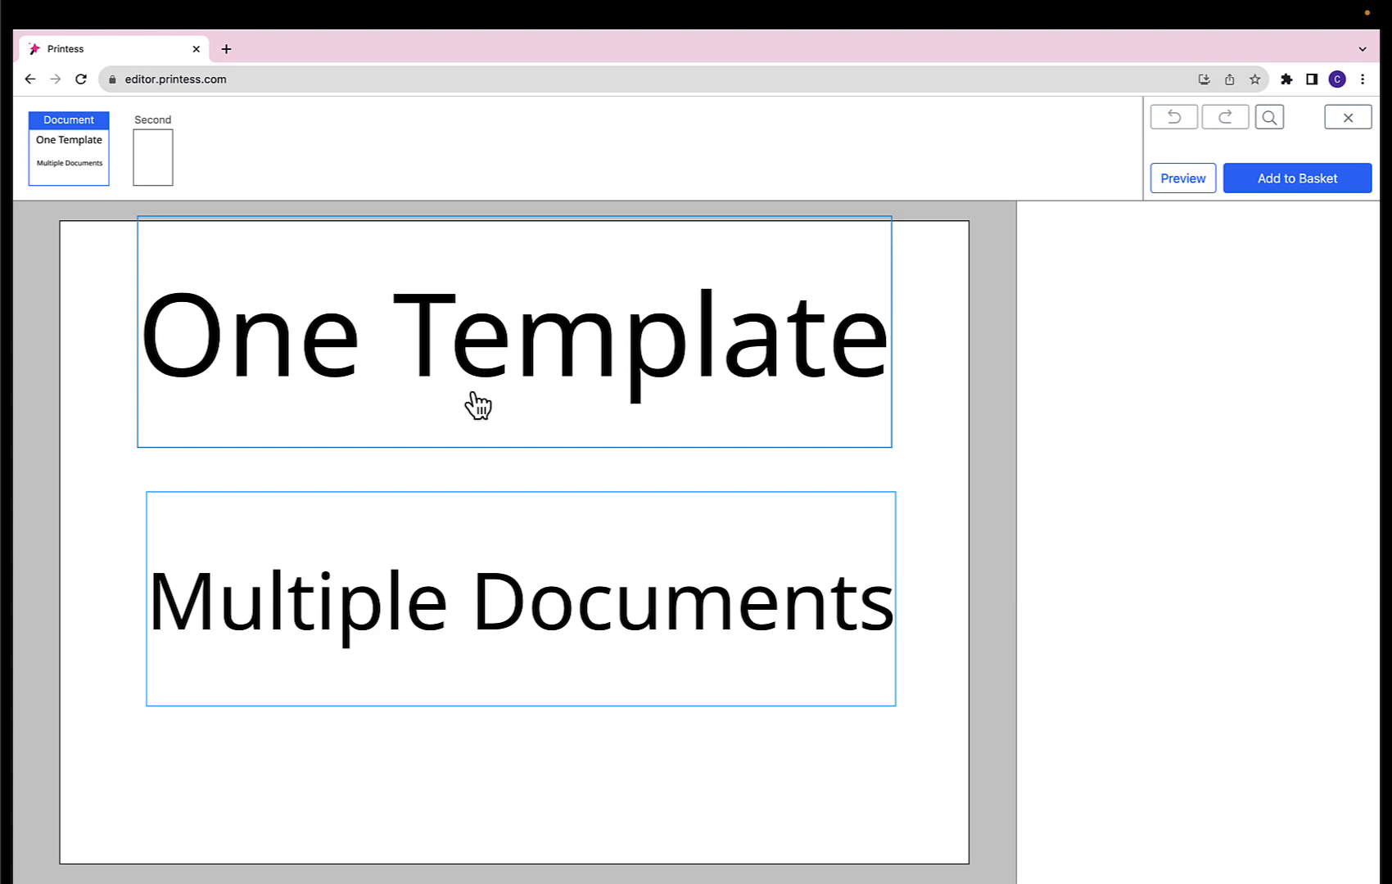
pyautogui.click(513, 328)
pyautogui.write('text')
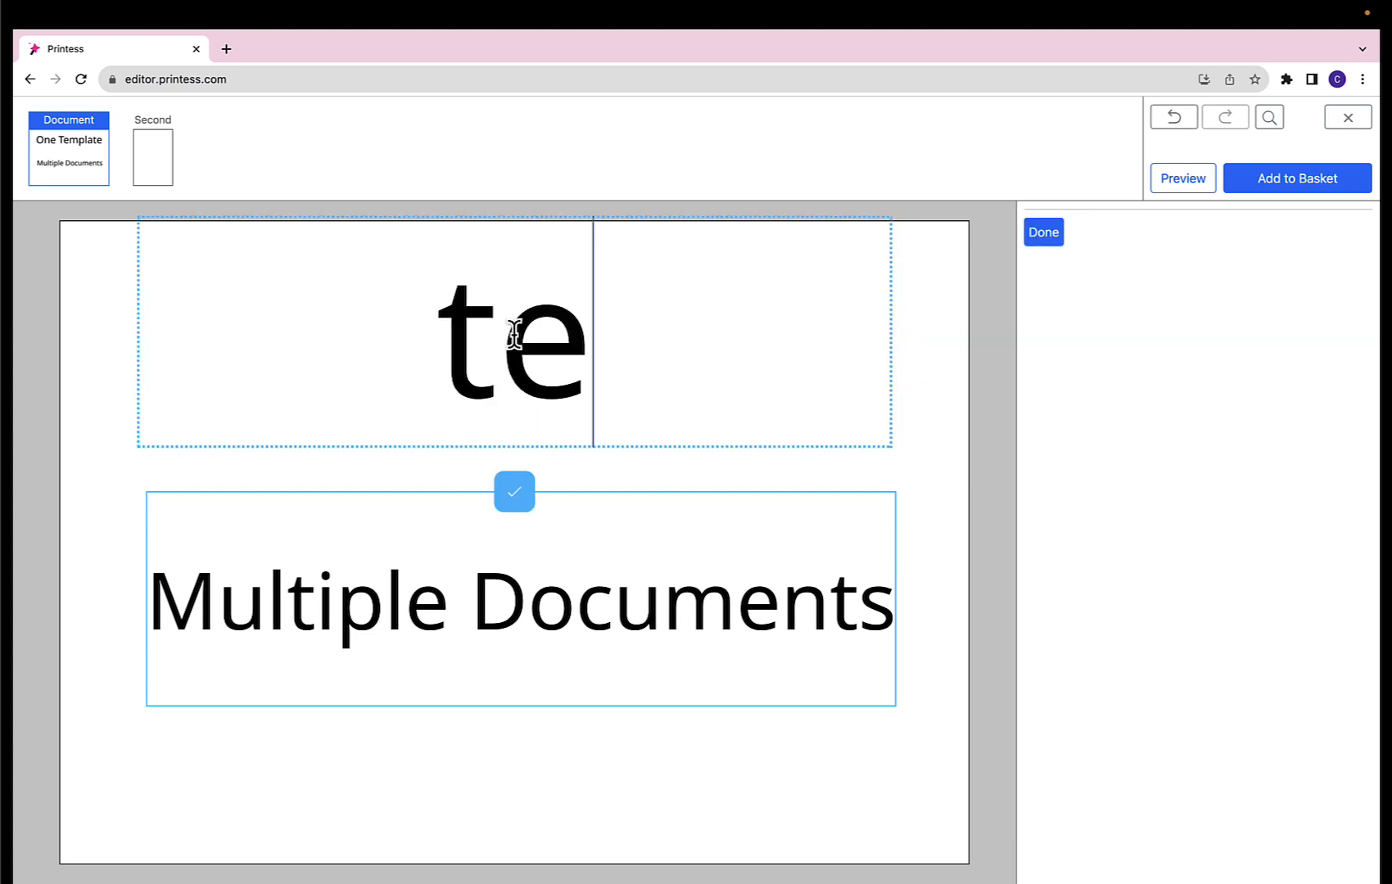
pyautogui.click(985, 288)
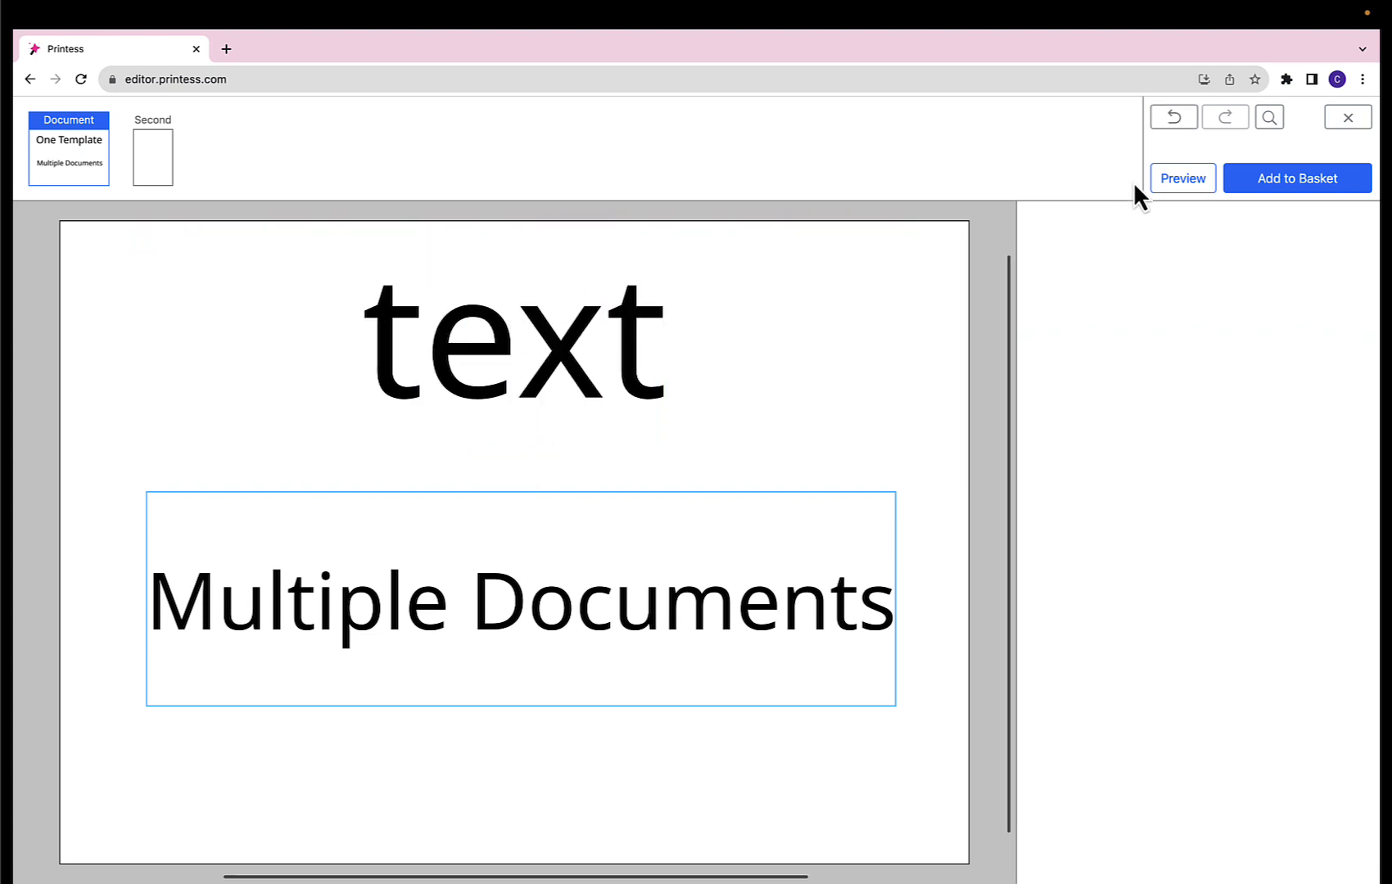
pyautogui.click(1181, 181)
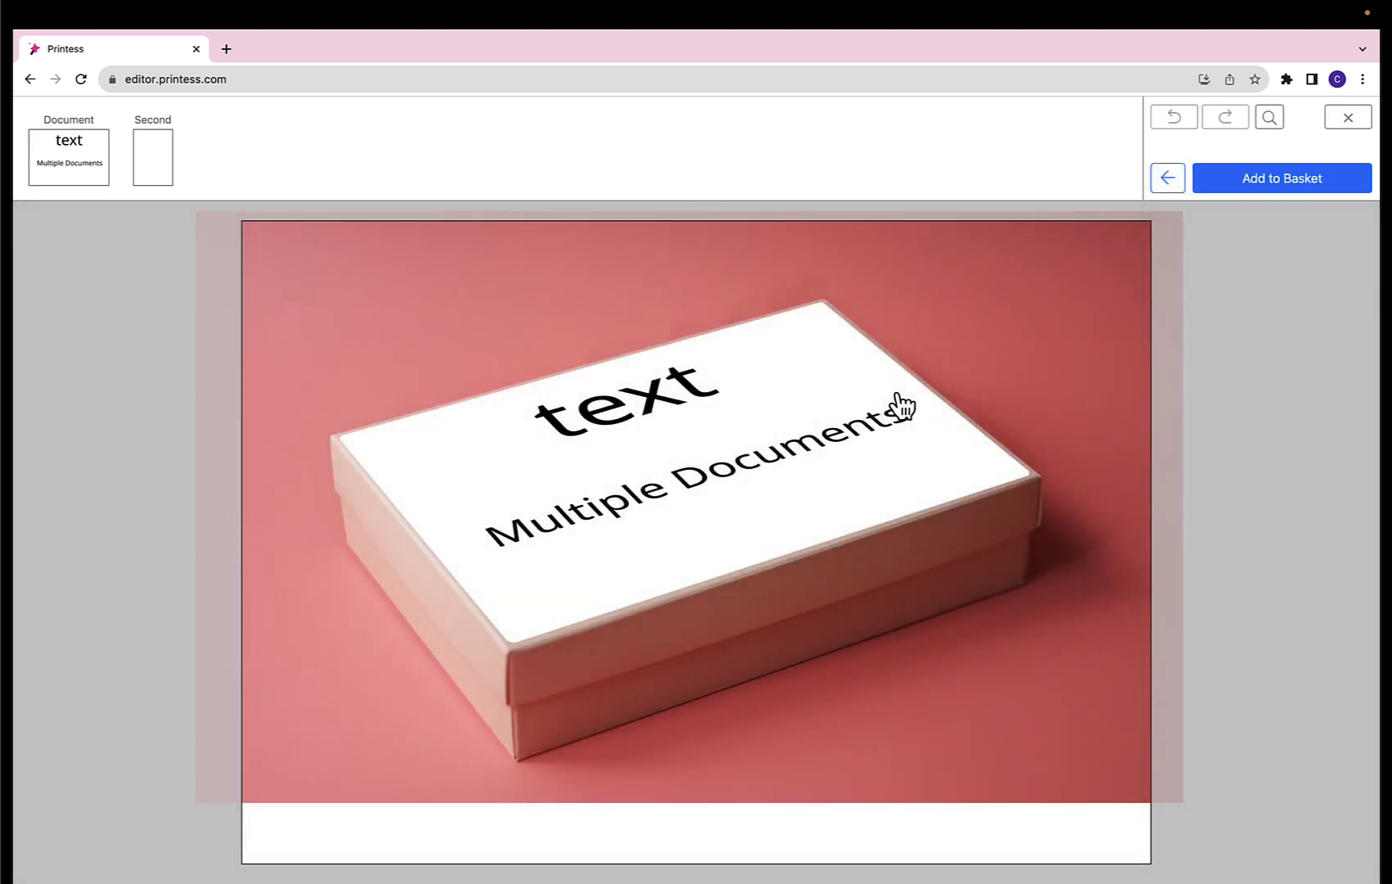
# Render the production files as PDF at 300 dpi, review both PDFs, and return to the template editor
pyautogui.click(1291, 183)
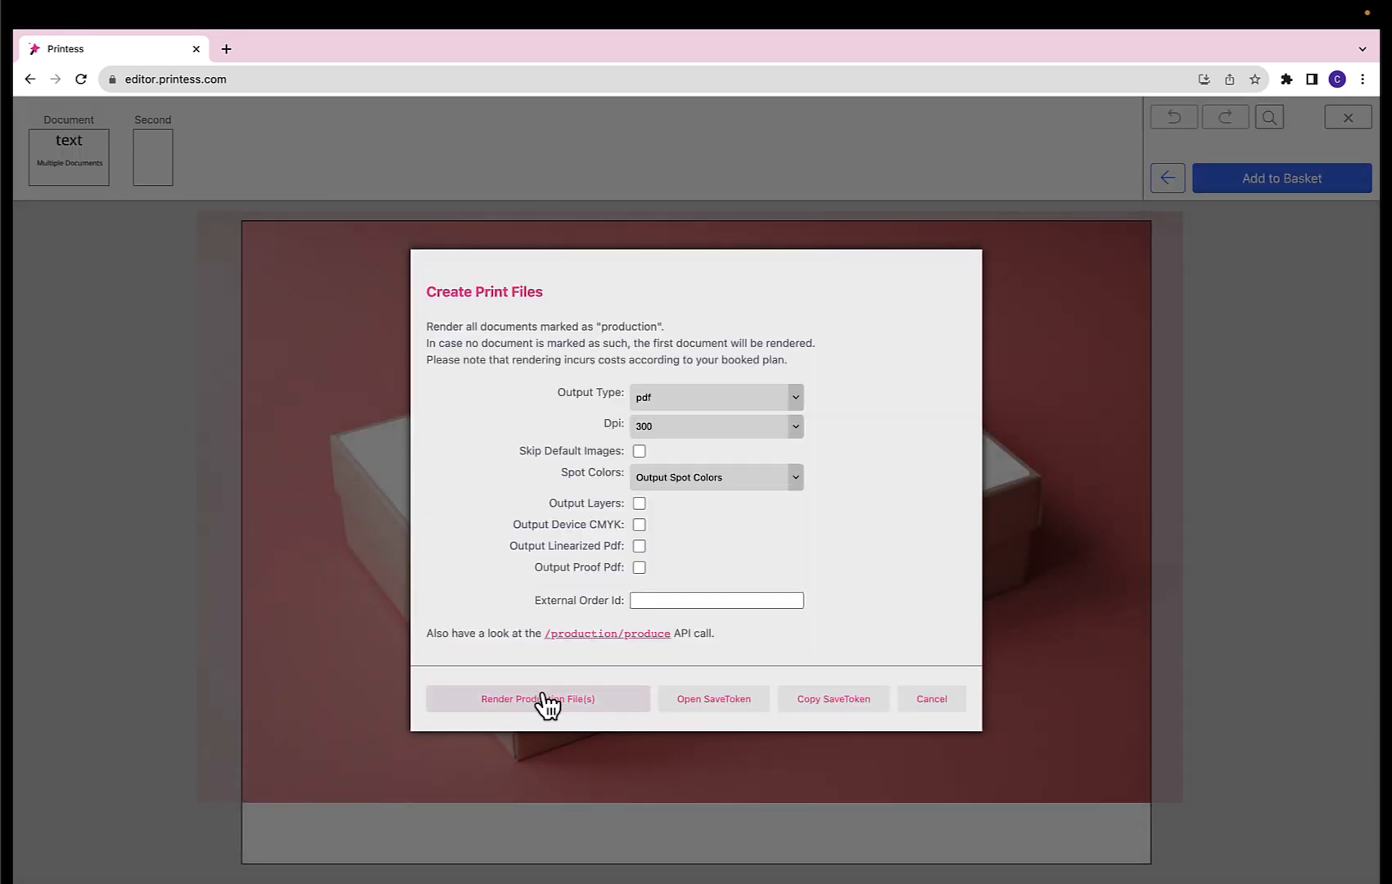
pyautogui.click(544, 701)
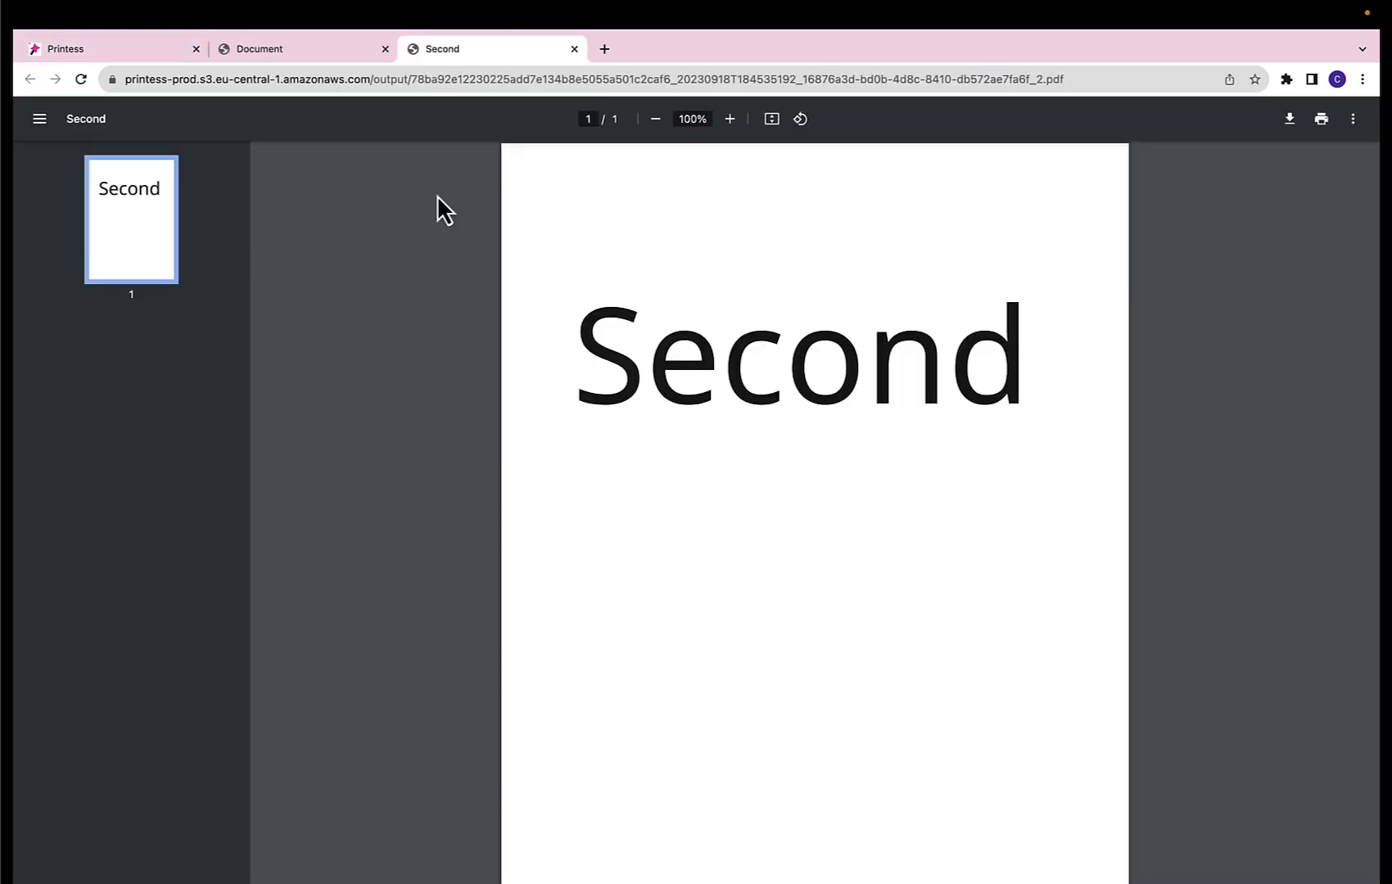
pyautogui.click(332, 50)
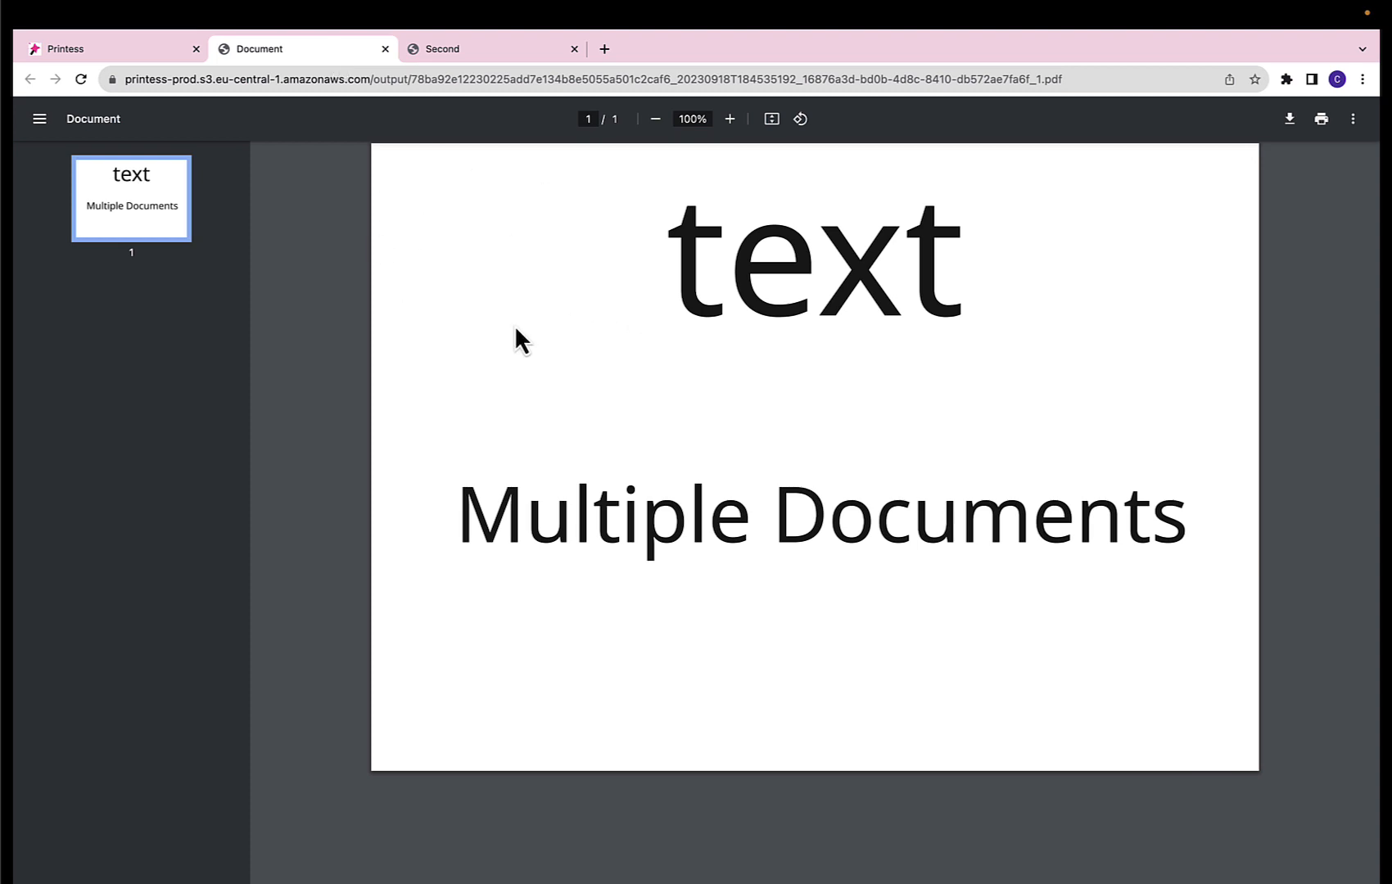
pyautogui.click(148, 51)
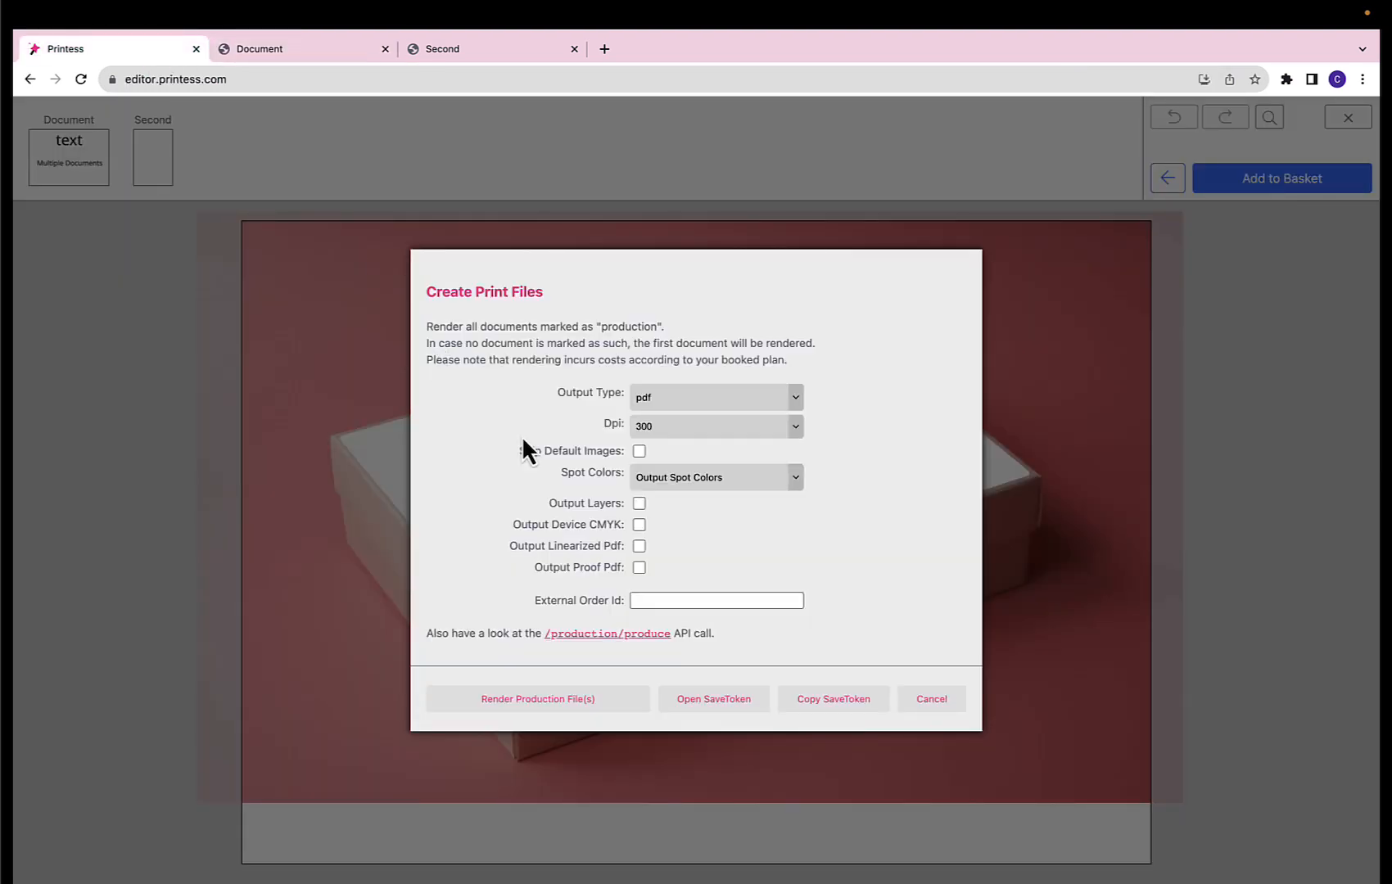
pyautogui.click(950, 707)
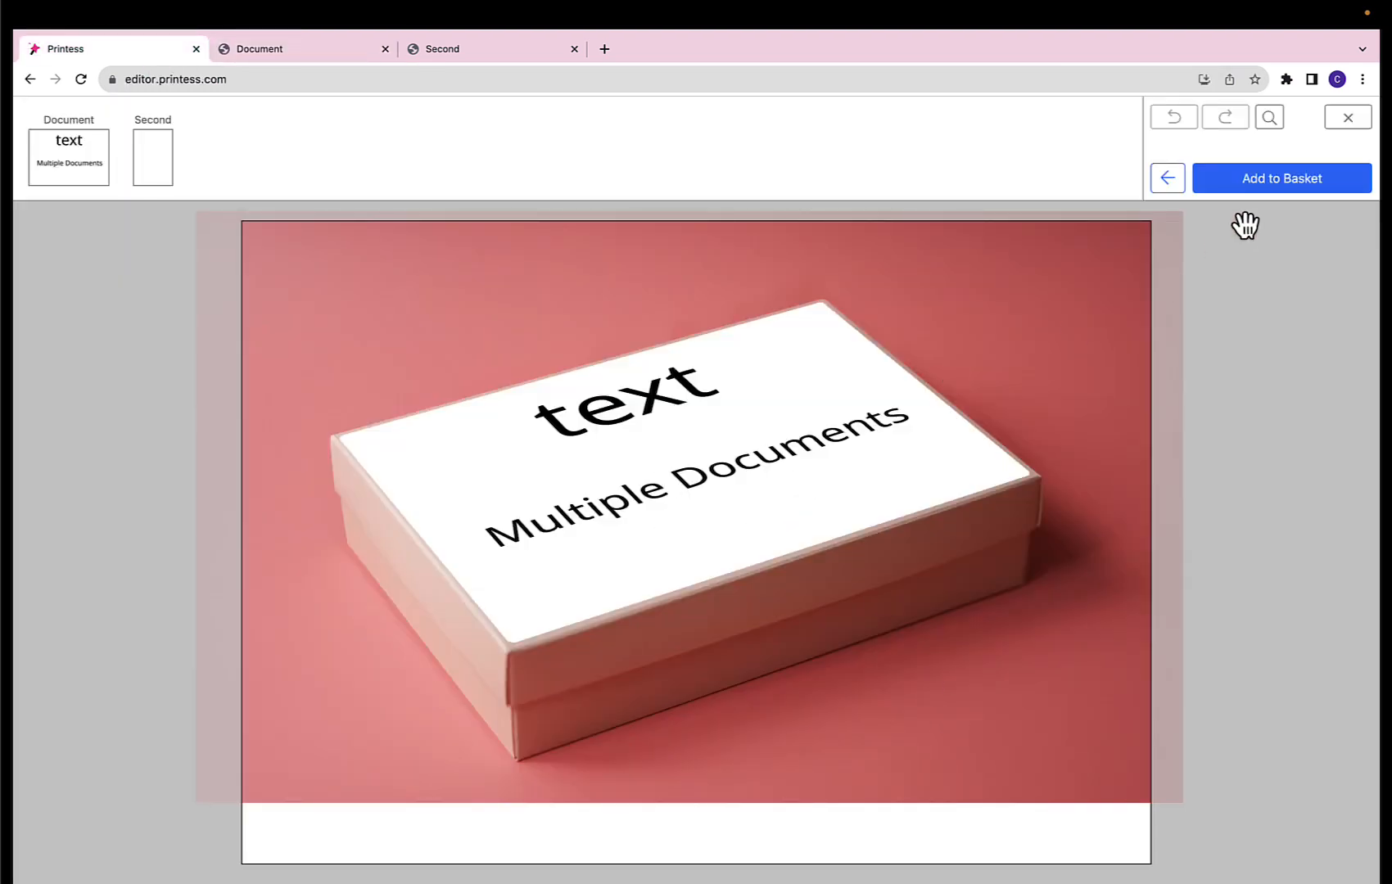
pyautogui.click(1334, 119)
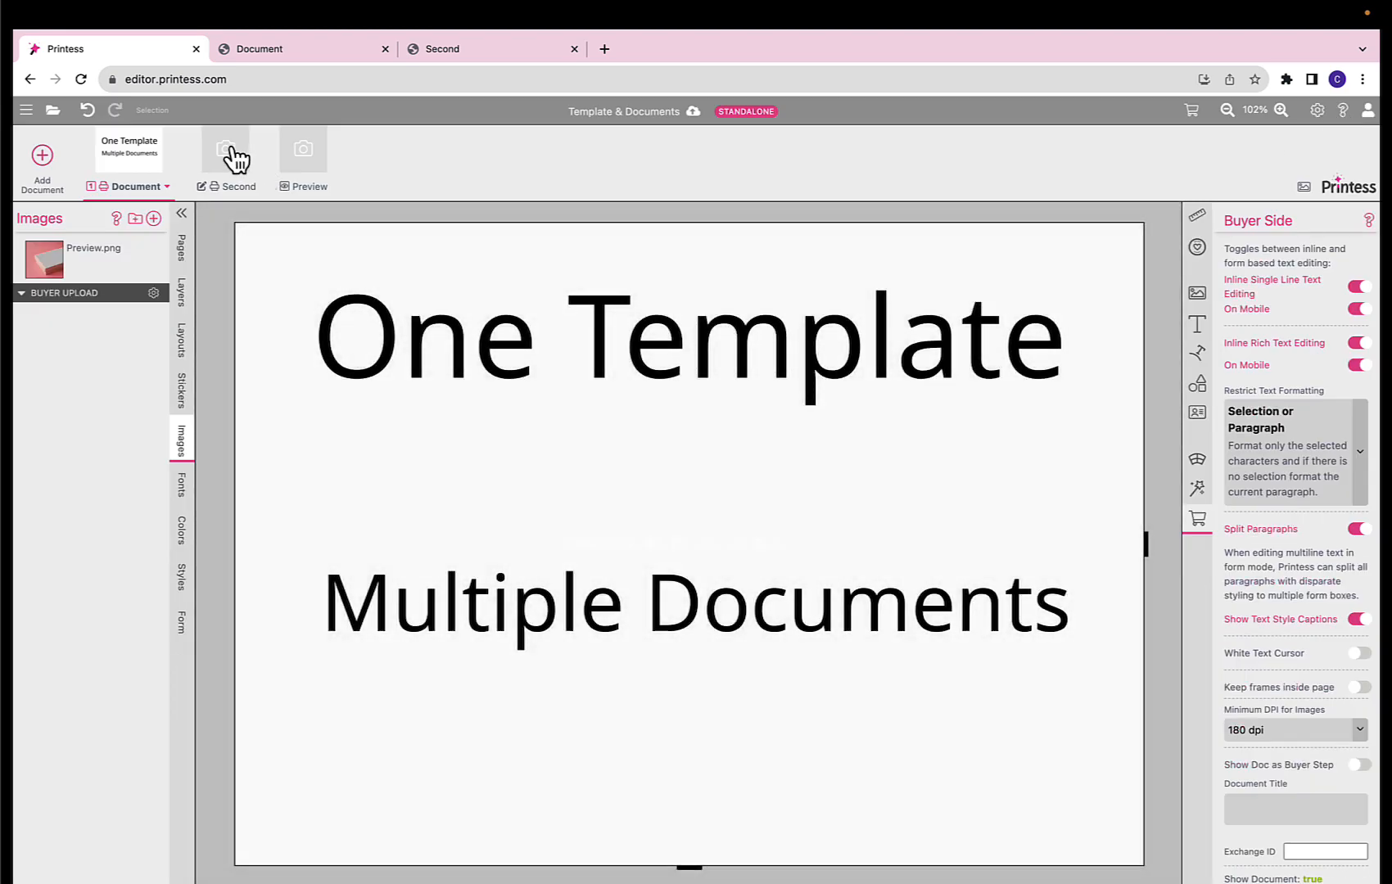
# Delete the document named Second and add a new document named print
pyautogui.click(238, 149)
pyautogui.click(272, 467)
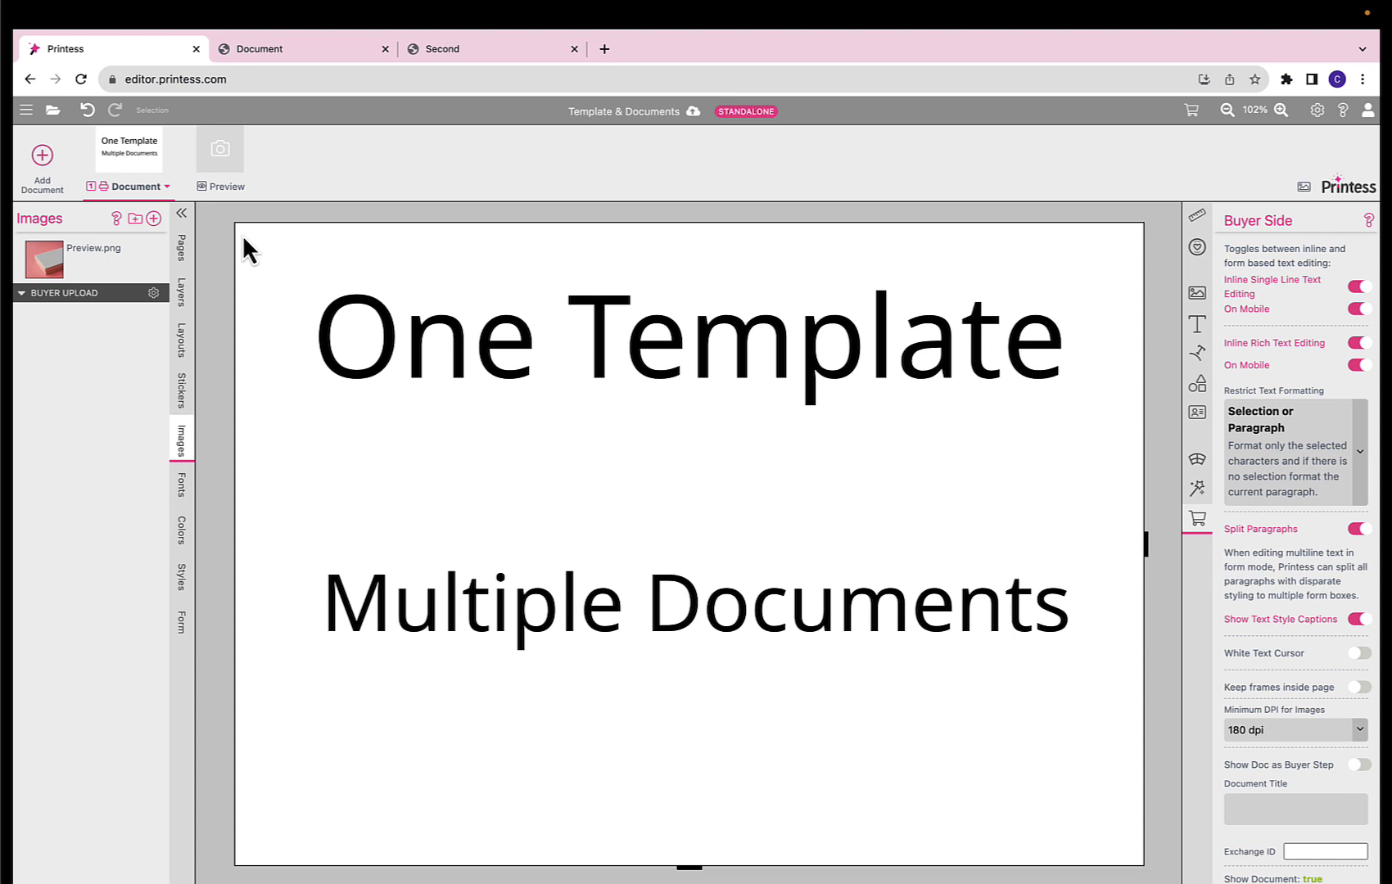
pyautogui.click(43, 163)
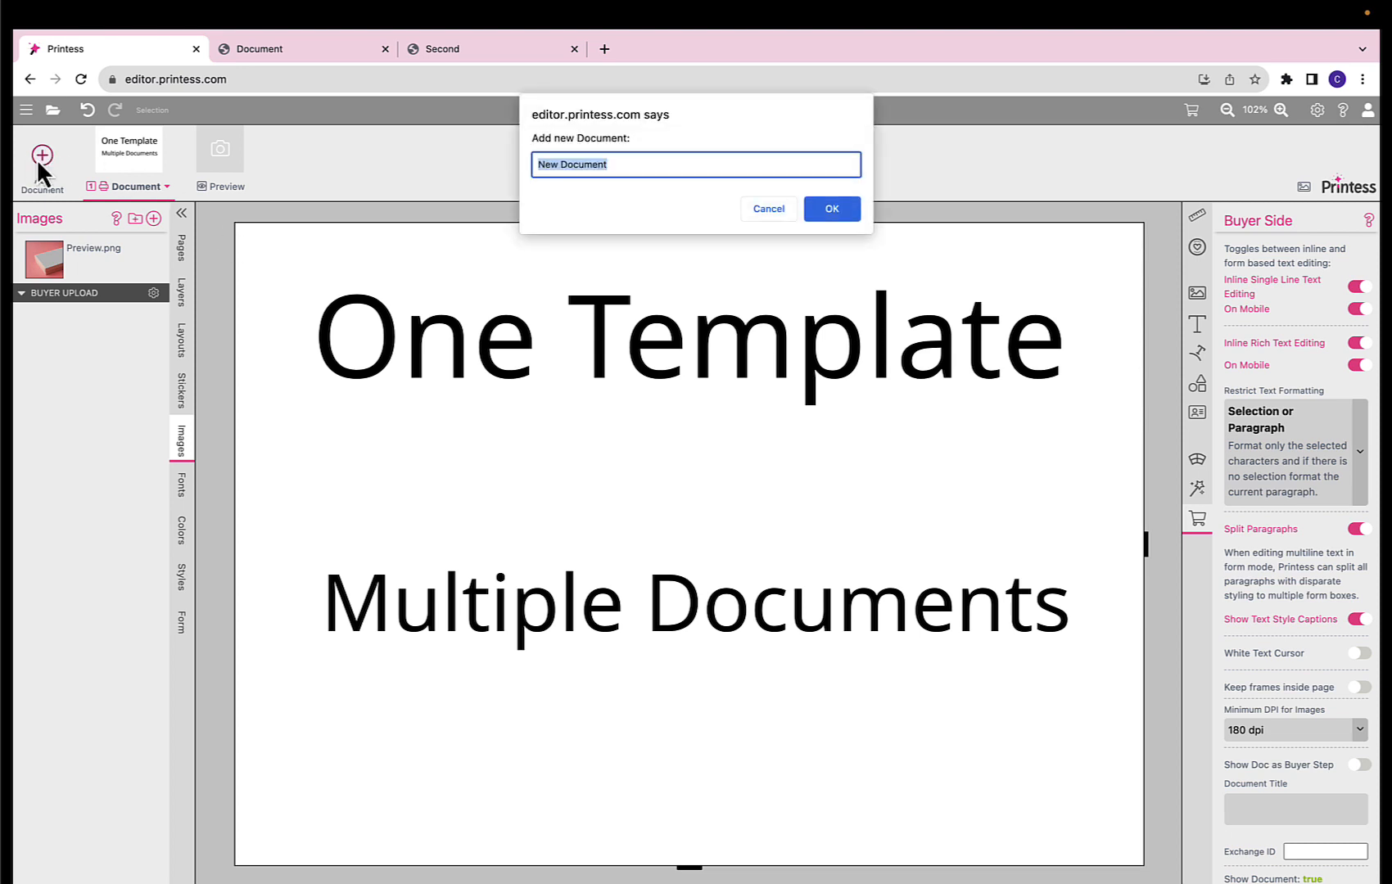
pyautogui.write('print')
pyautogui.press('Return')
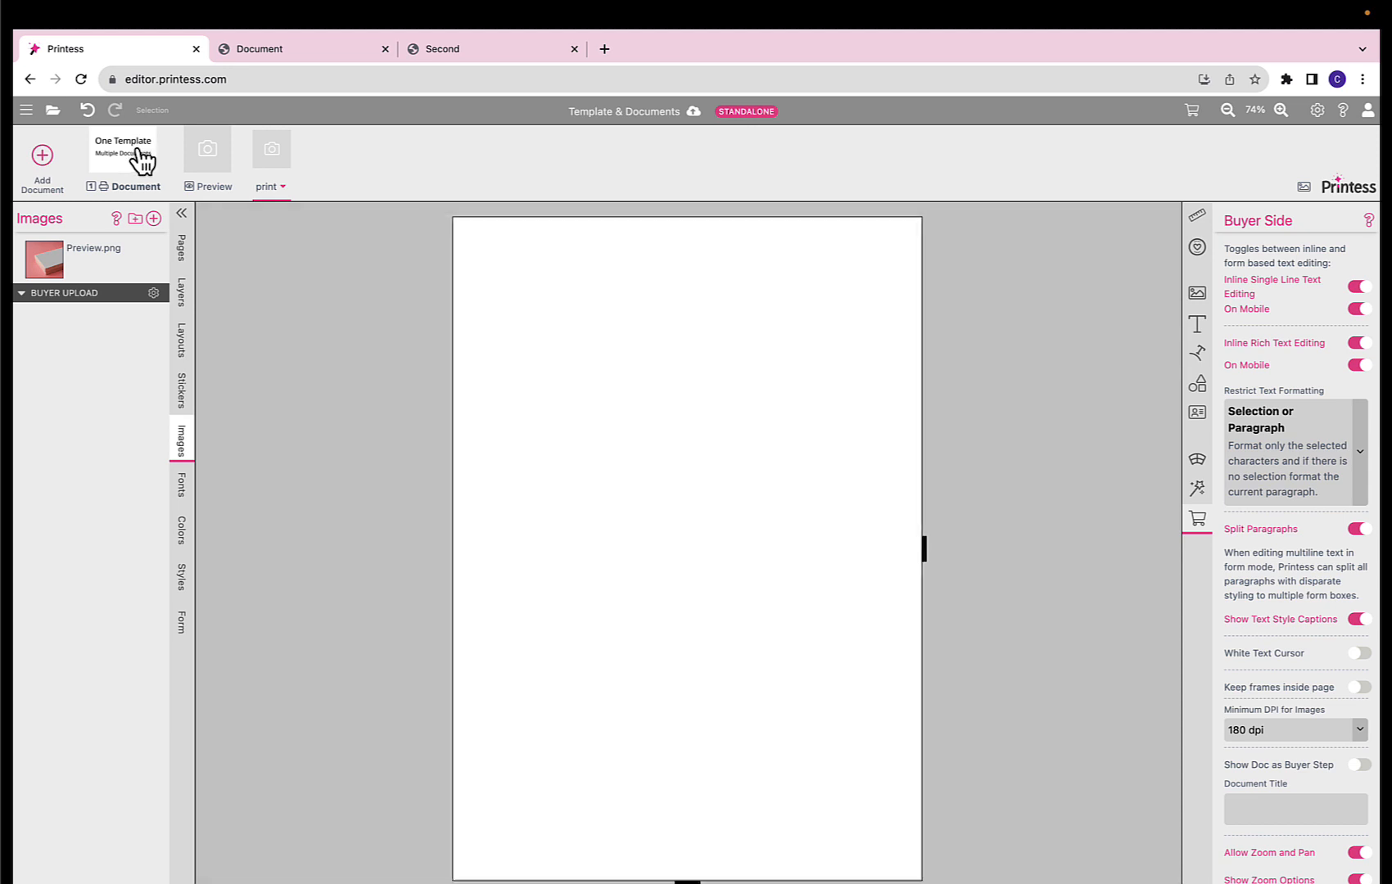
# Place the first document twice on the print page, one below the other, and enlarge the lower instance to about 19.3 × 13.6 cm
pyautogui.moveTo(133, 149); pyautogui.dragTo(544, 288)
pyautogui.moveTo(120, 168); pyautogui.dragTo(601, 612)
pyautogui.moveTo(608, 322); pyautogui.dragTo(609, 472)
pyautogui.moveTo(699, 562); pyautogui.dragTo(908, 734)
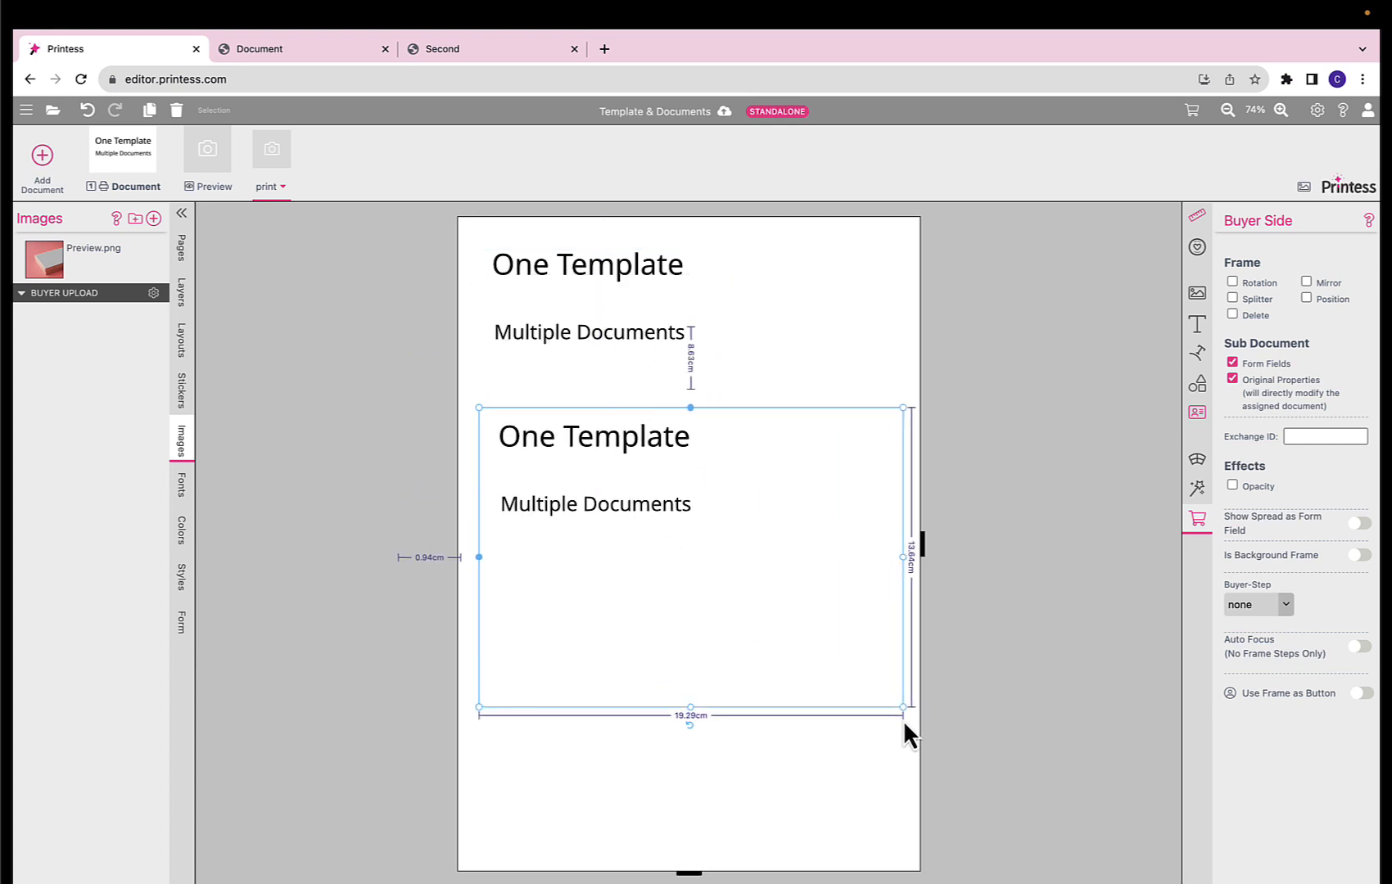
# Enlarge the upper instance on the print page to about 18.1 × 12.8 cm and position it above the lower one
pyautogui.click(695, 360)
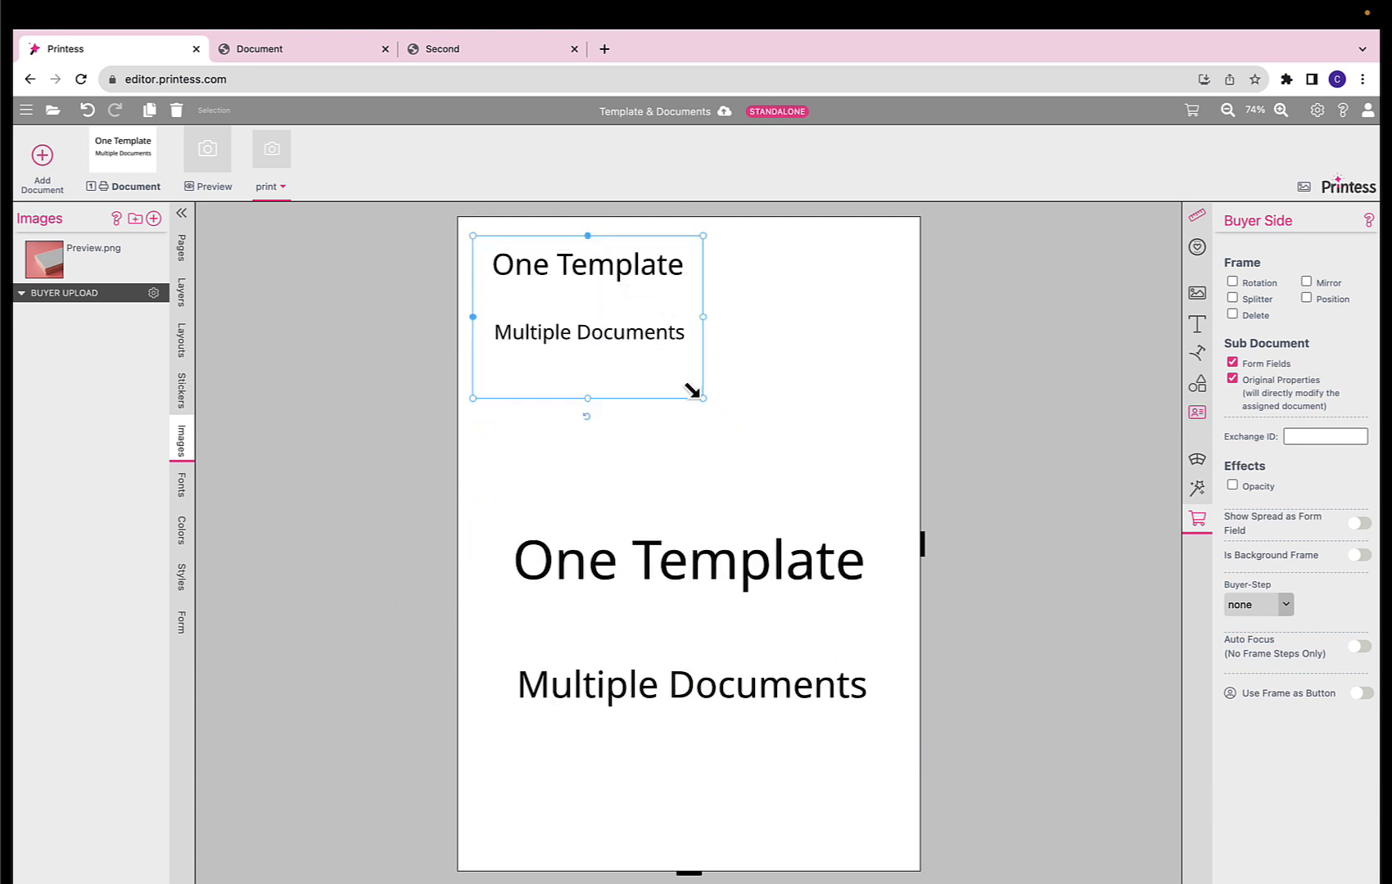
pyautogui.moveTo(701, 398); pyautogui.dragTo(884, 514)
pyautogui.moveTo(805, 442); pyautogui.dragTo(827, 441)
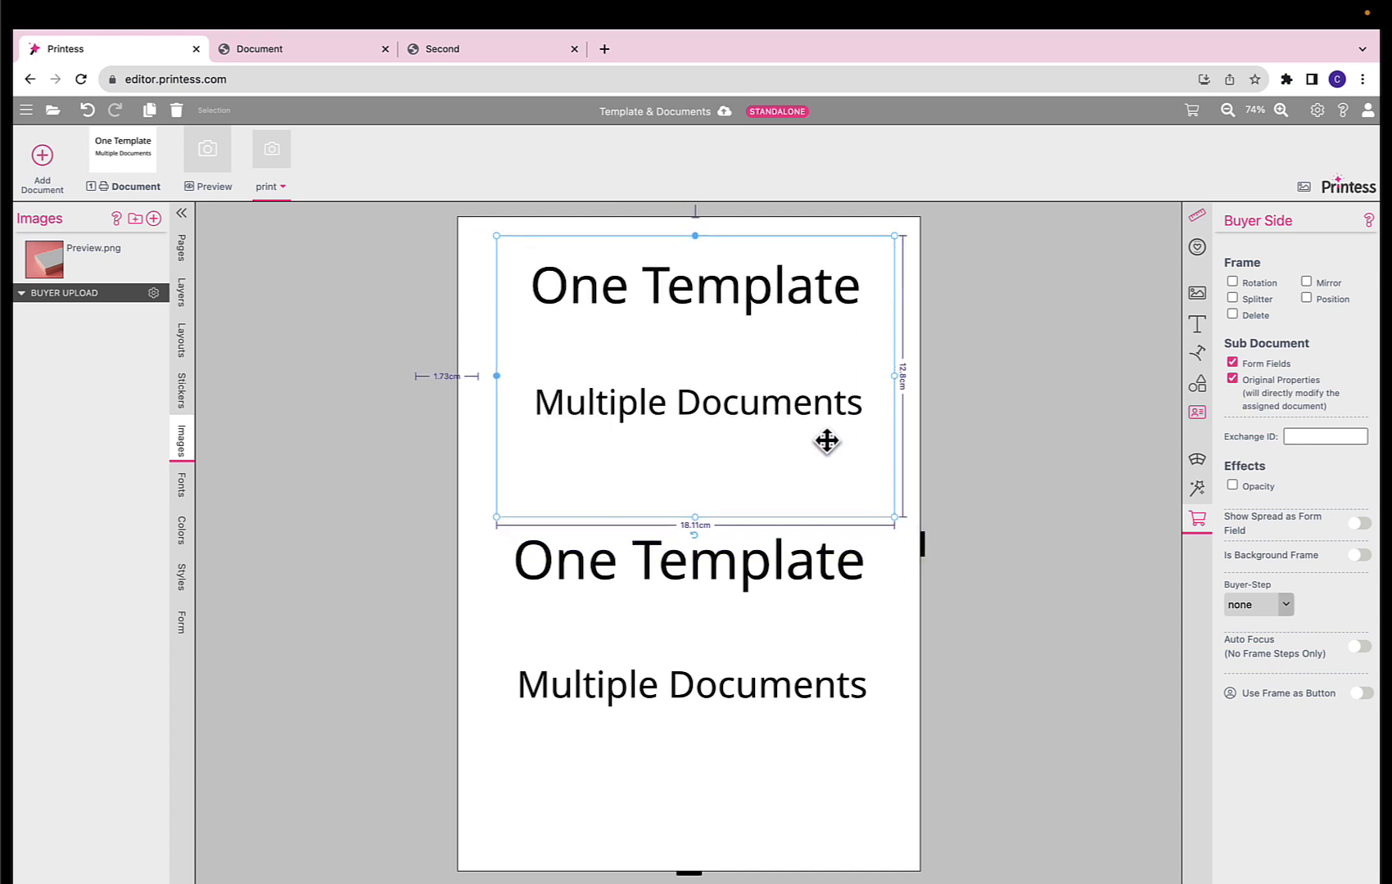
# Move the lower instance down on the print page, shift the upper one toward the left edge and enlarge it slightly
pyautogui.moveTo(774, 677)
pyautogui.mouseDown()
pyautogui.moveTo(786, 677)
pyautogui.moveTo(767, 681)
pyautogui.mouseUp()
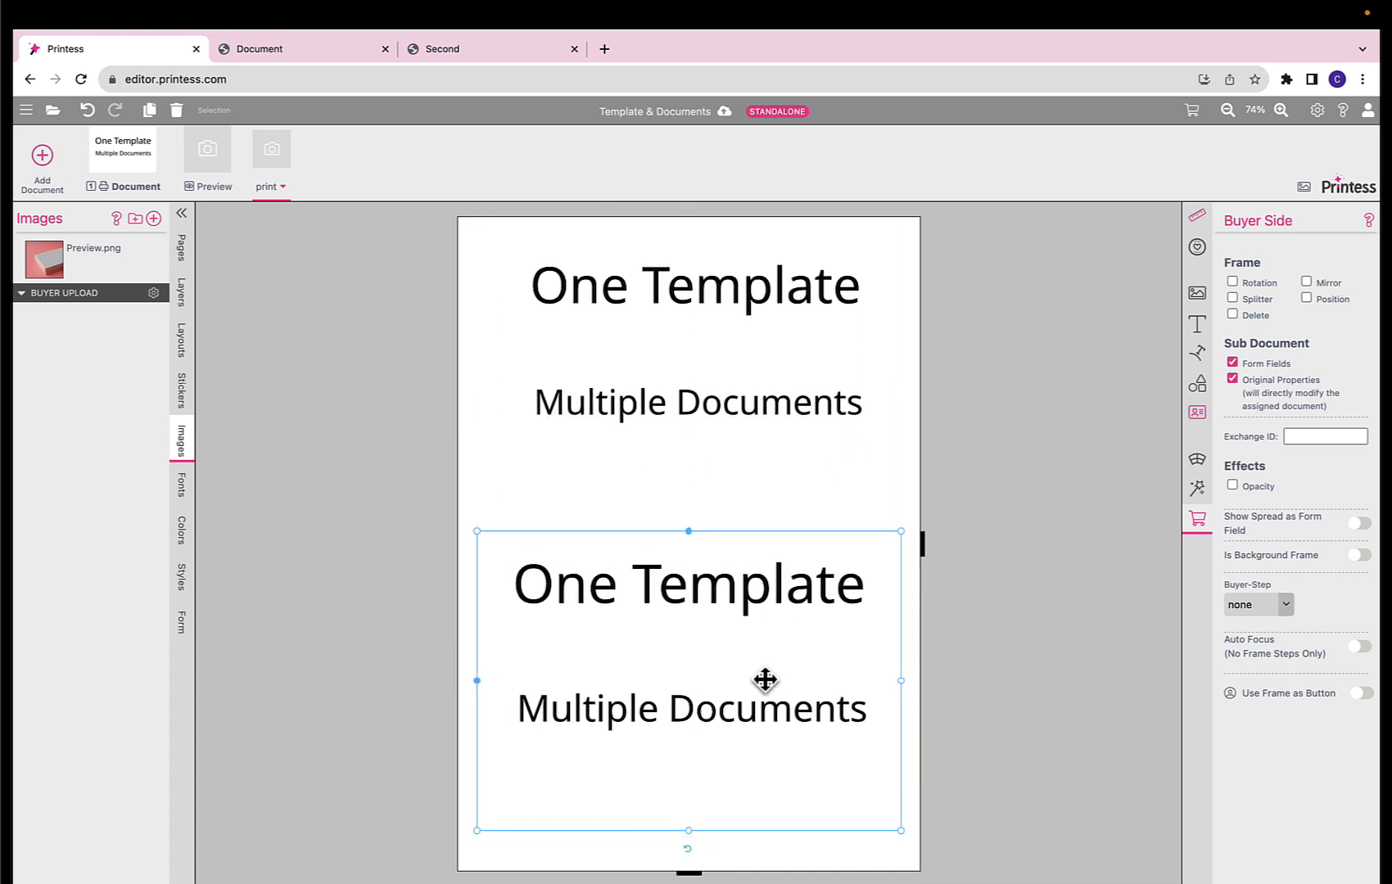
pyautogui.click(742, 336)
pyautogui.moveTo(742, 336); pyautogui.dragTo(726, 343)
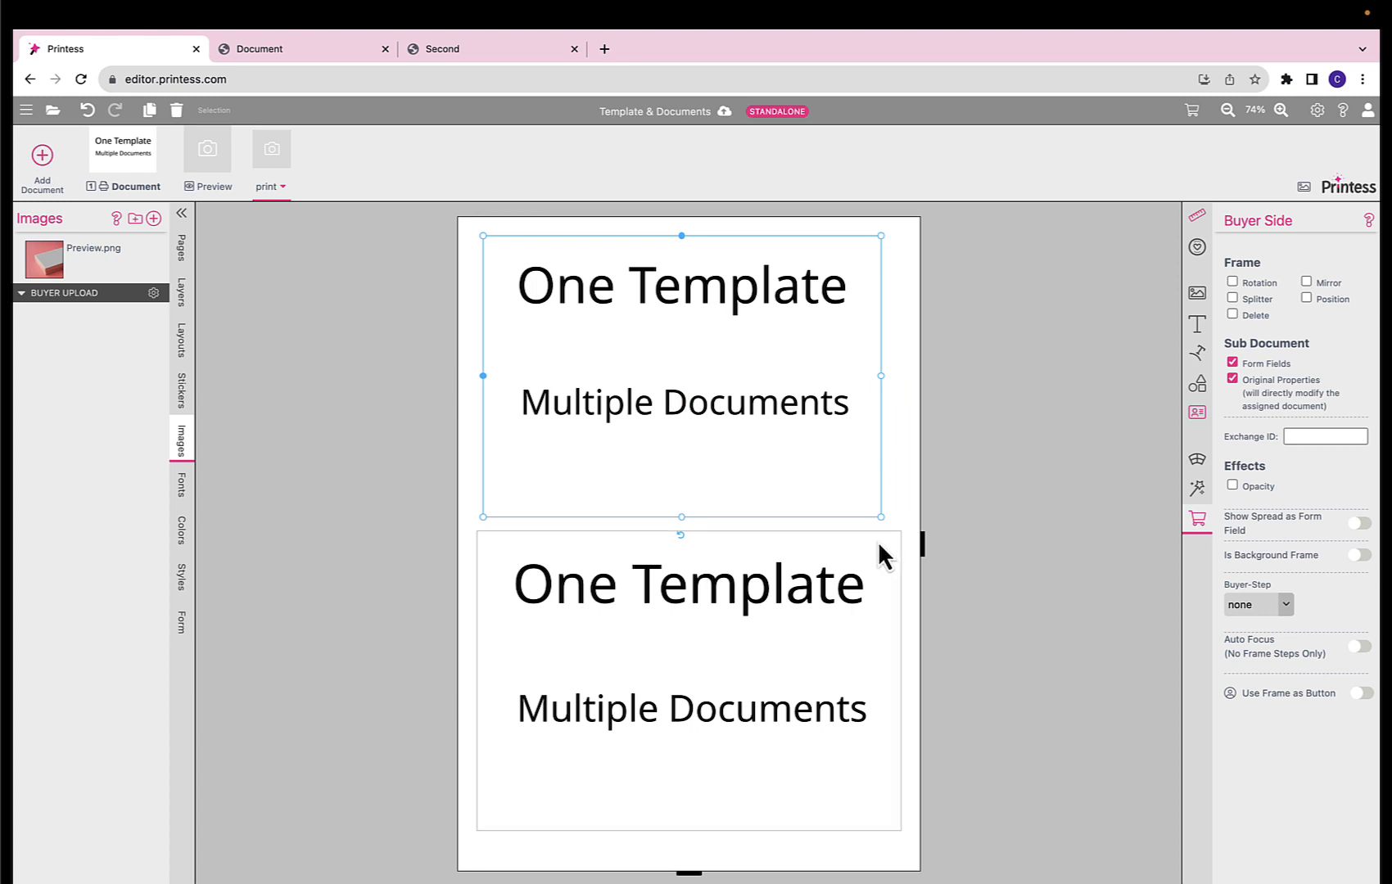
pyautogui.moveTo(875, 510); pyautogui.dragTo(883, 514)
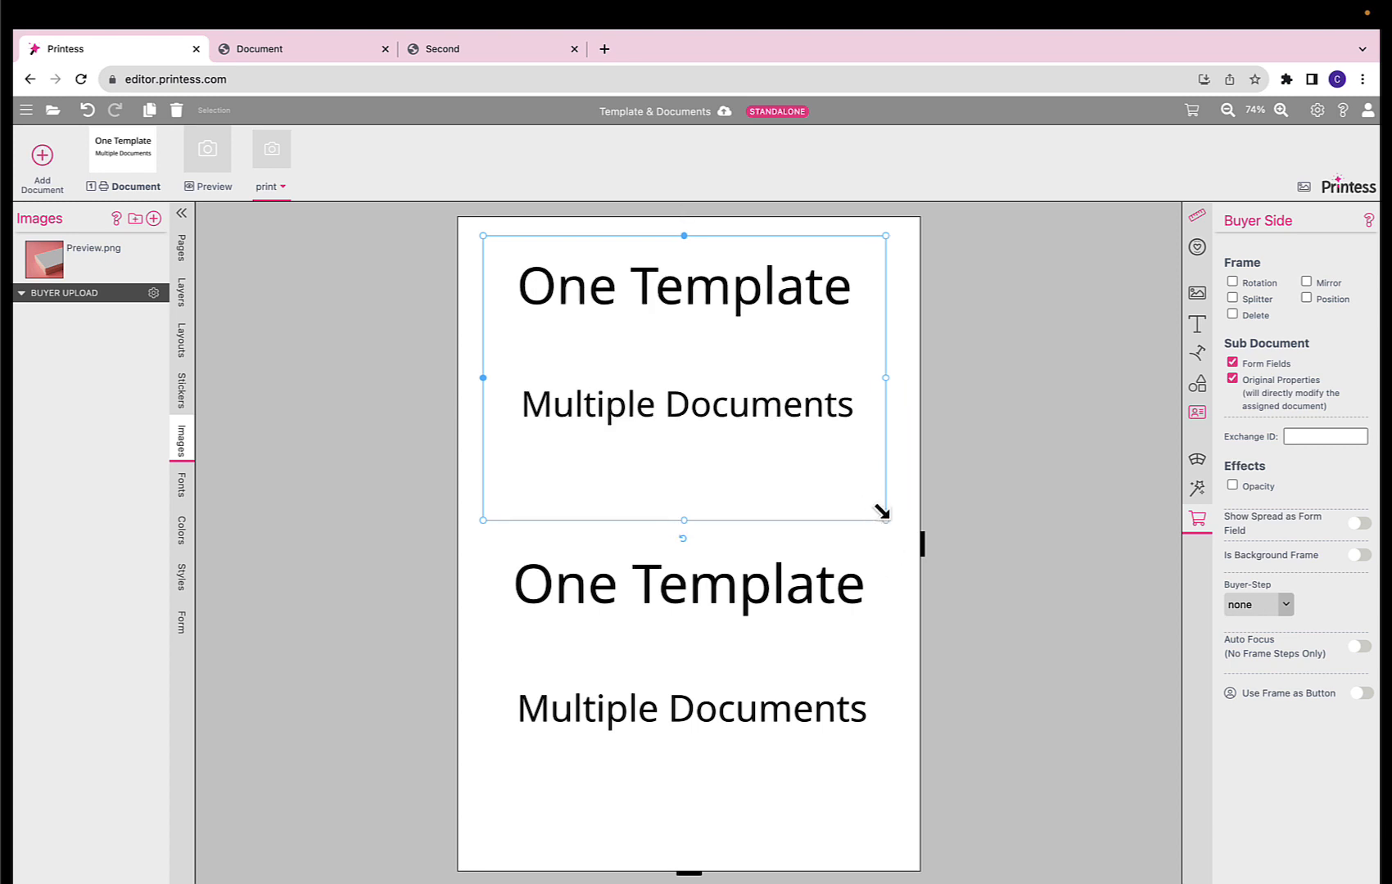
pyautogui.click(961, 491)
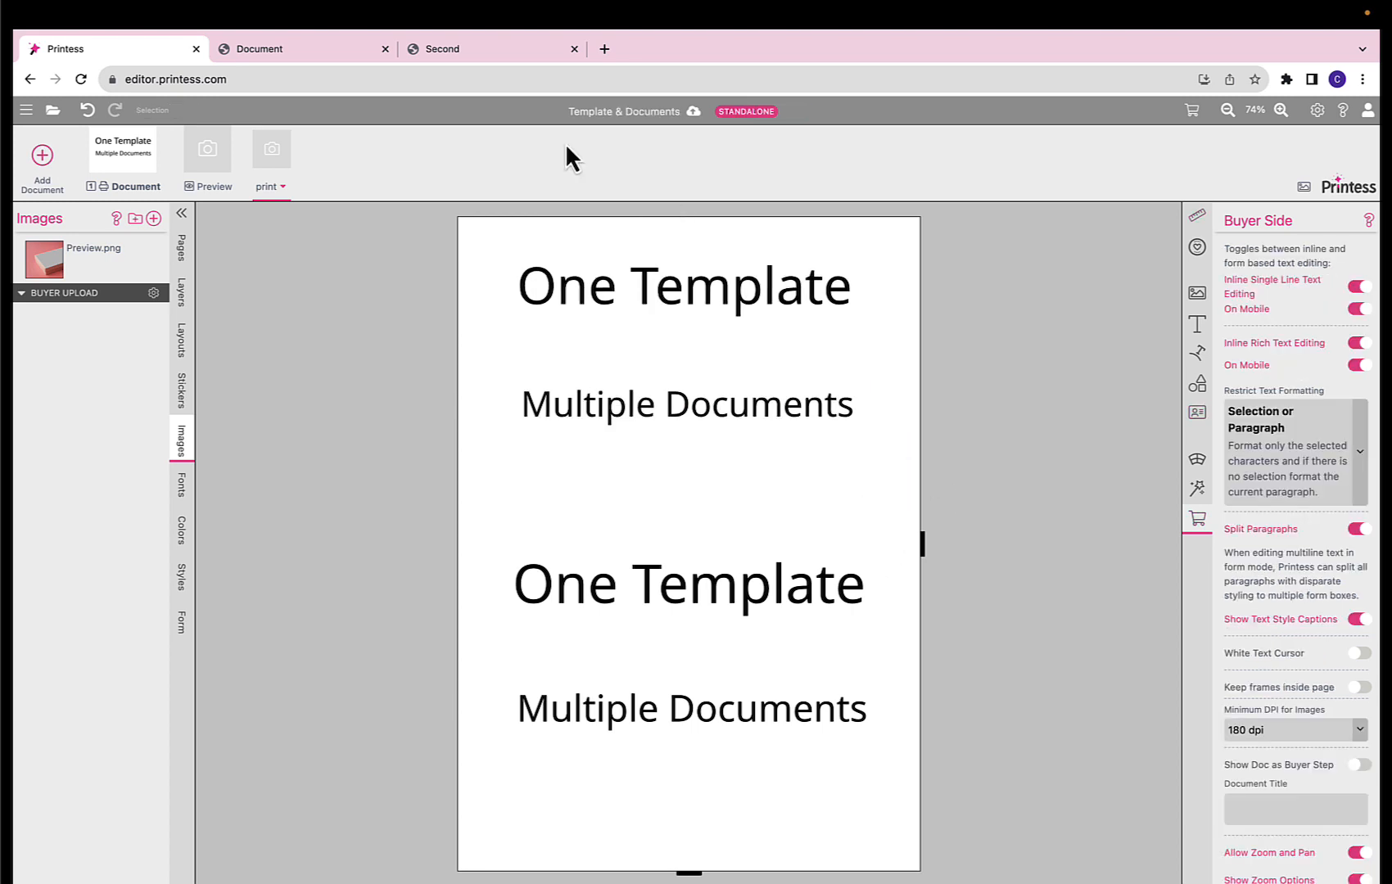
# Mark the print document for production and remove the production flag from the primary document
pyautogui.click(289, 195)
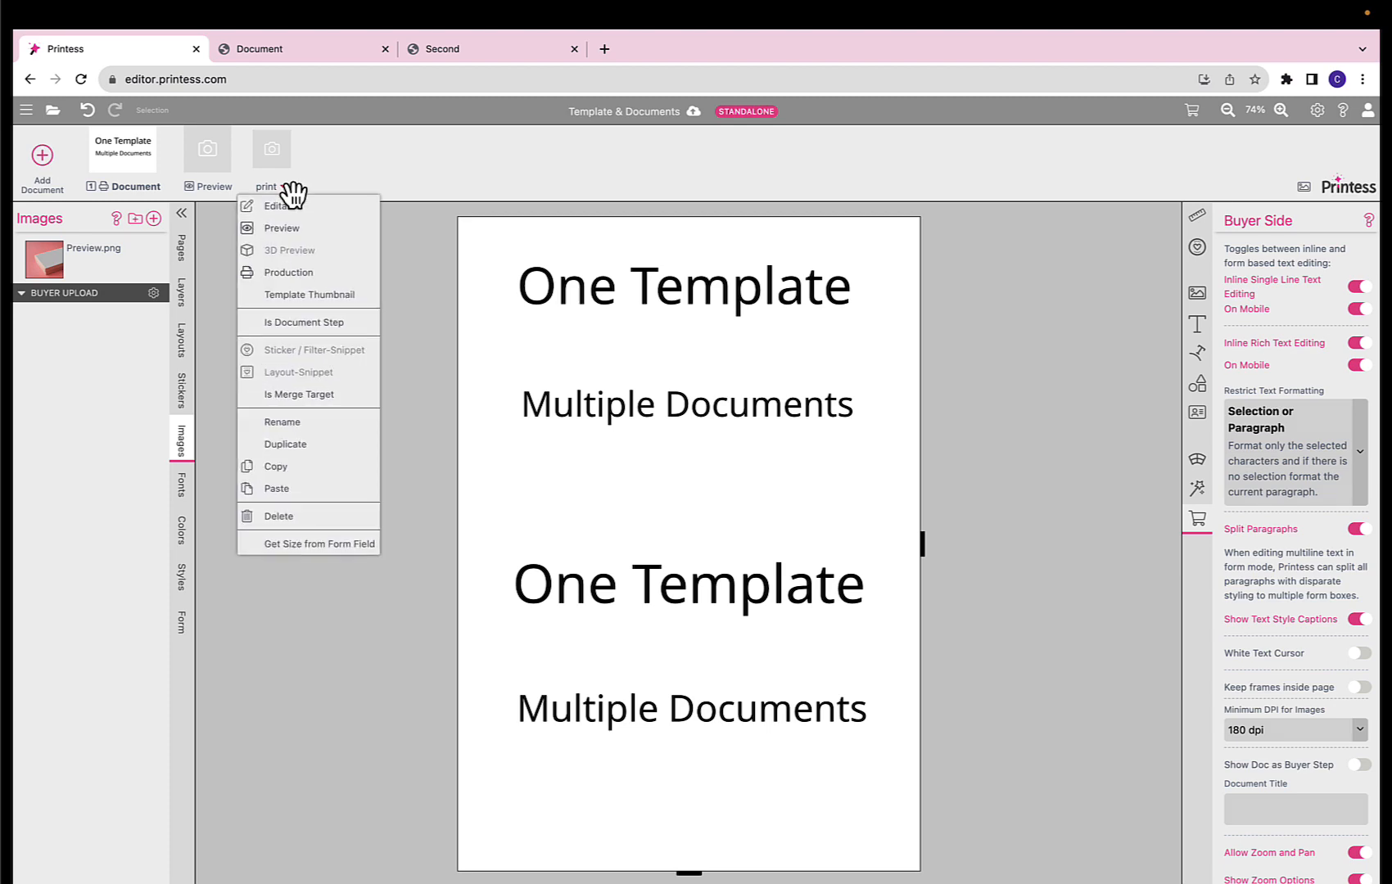
pyautogui.click(288, 273)
pyautogui.click(163, 193)
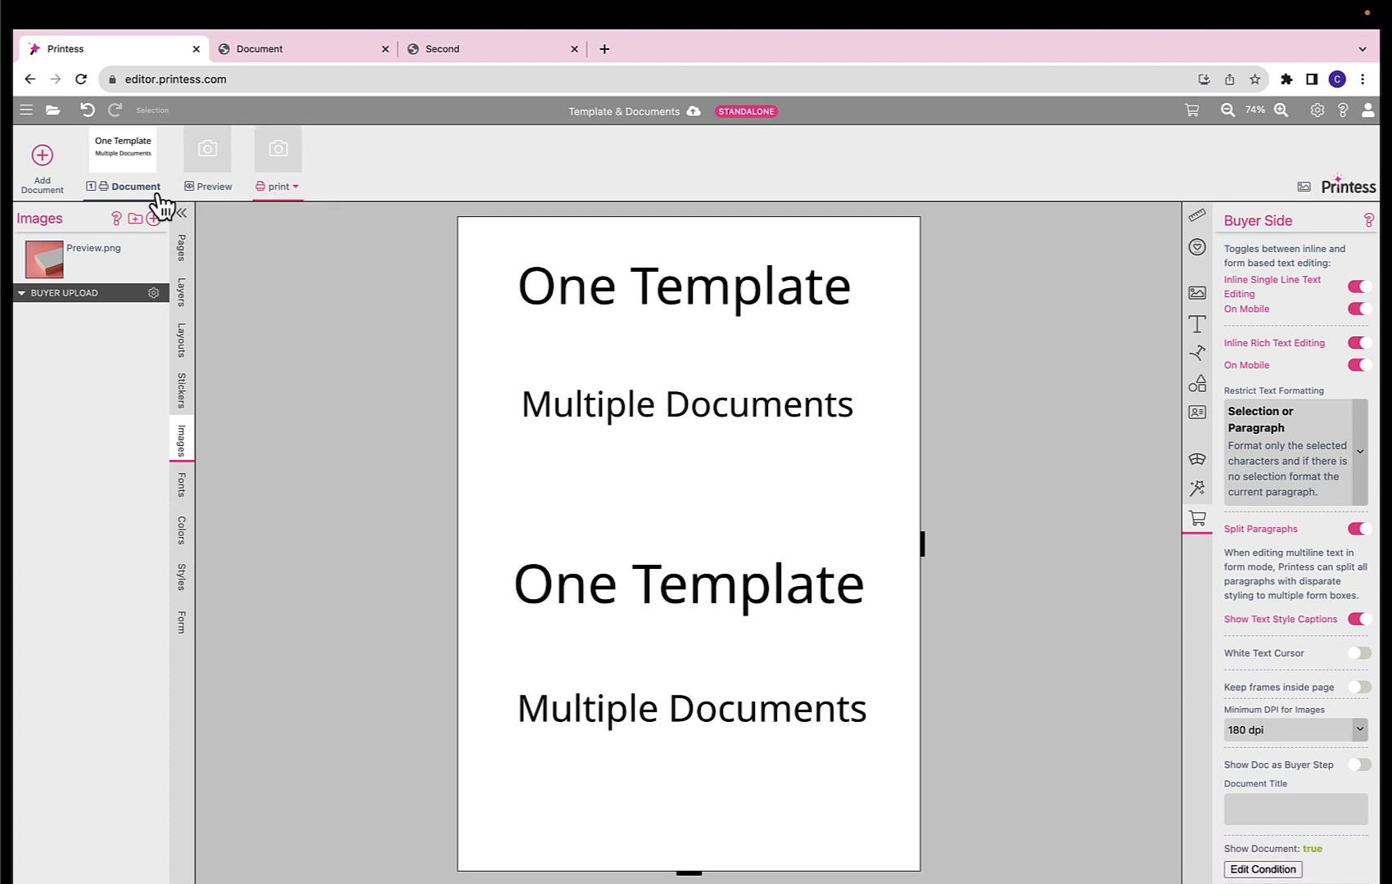
pyautogui.click(166, 190)
pyautogui.click(164, 280)
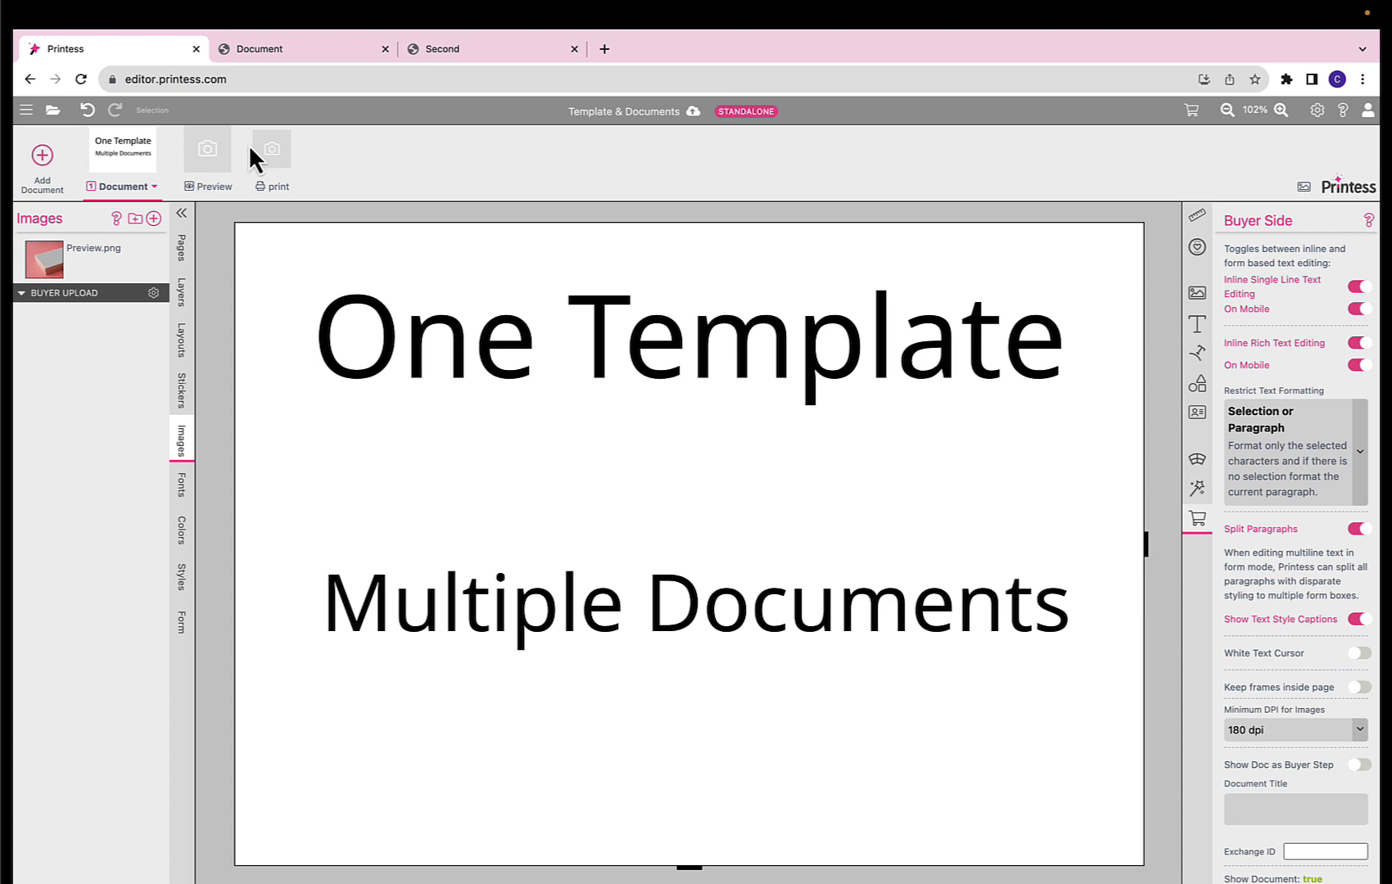
# Open the buyer-side view of the template and replace the One Template heading with "edit"
pyautogui.click(1190, 110)
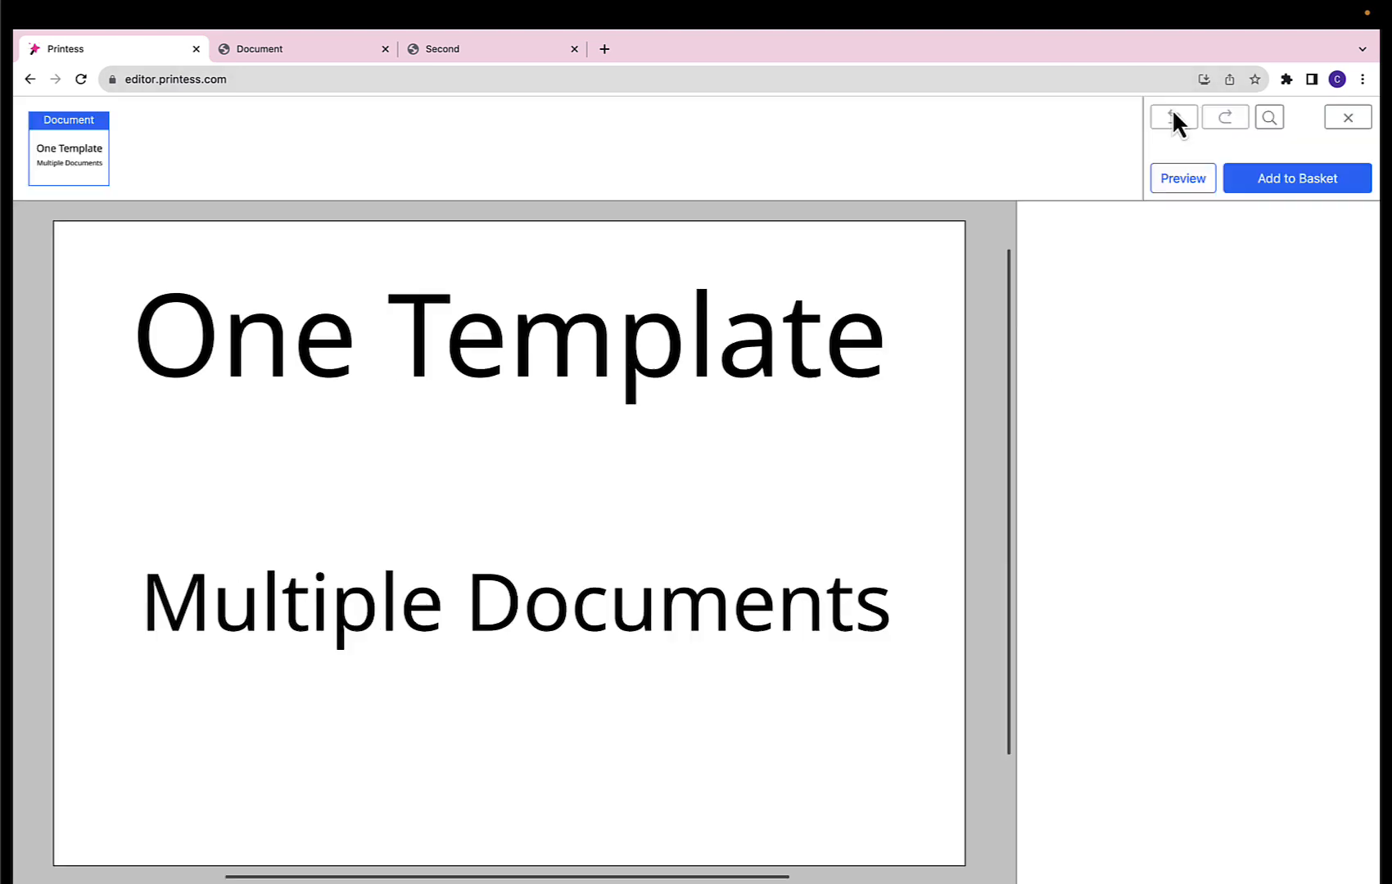
pyautogui.click(515, 326)
pyautogui.click(514, 323)
pyautogui.write('edit')
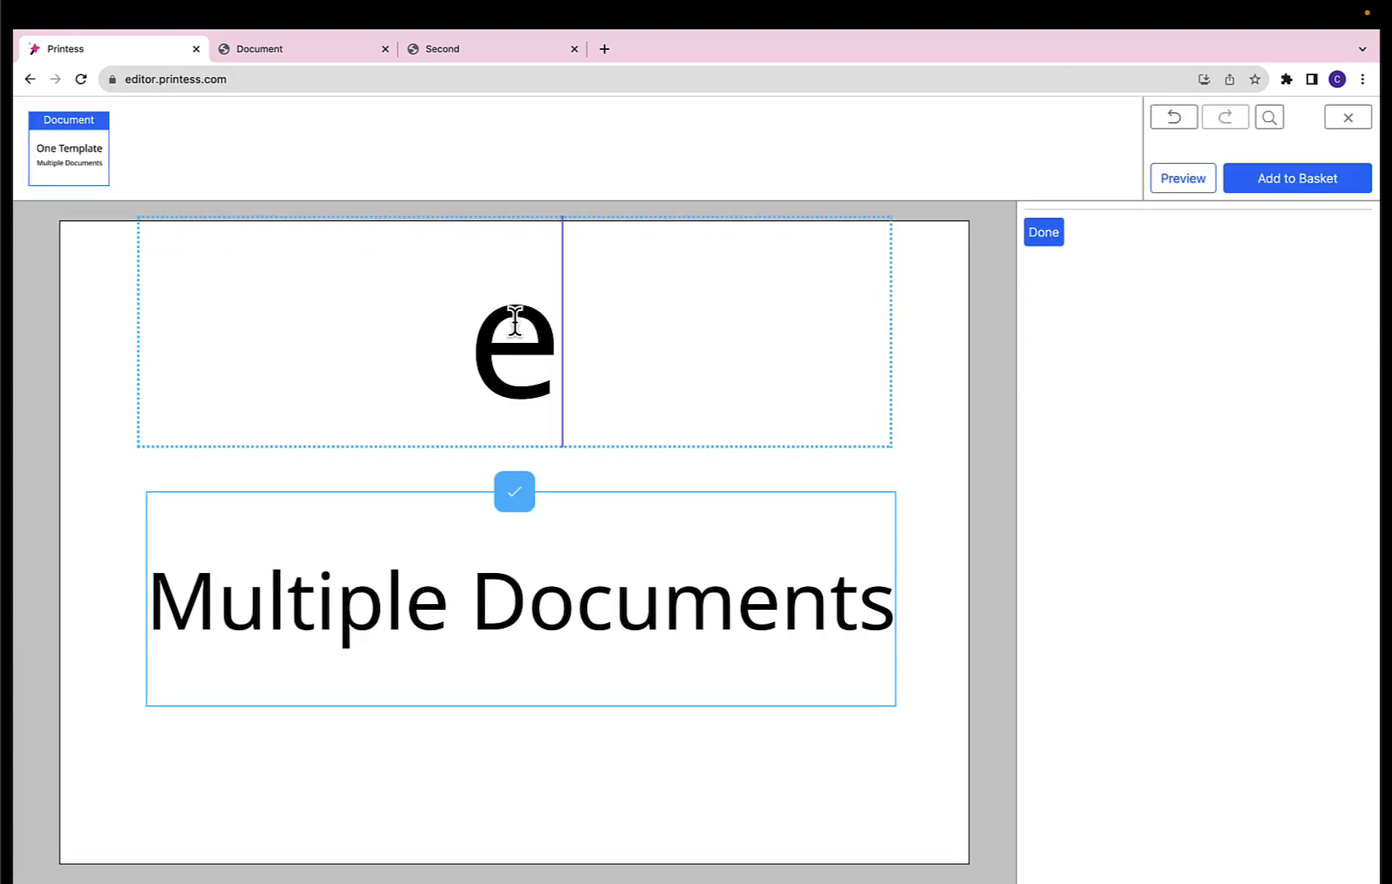
pyautogui.click(981, 335)
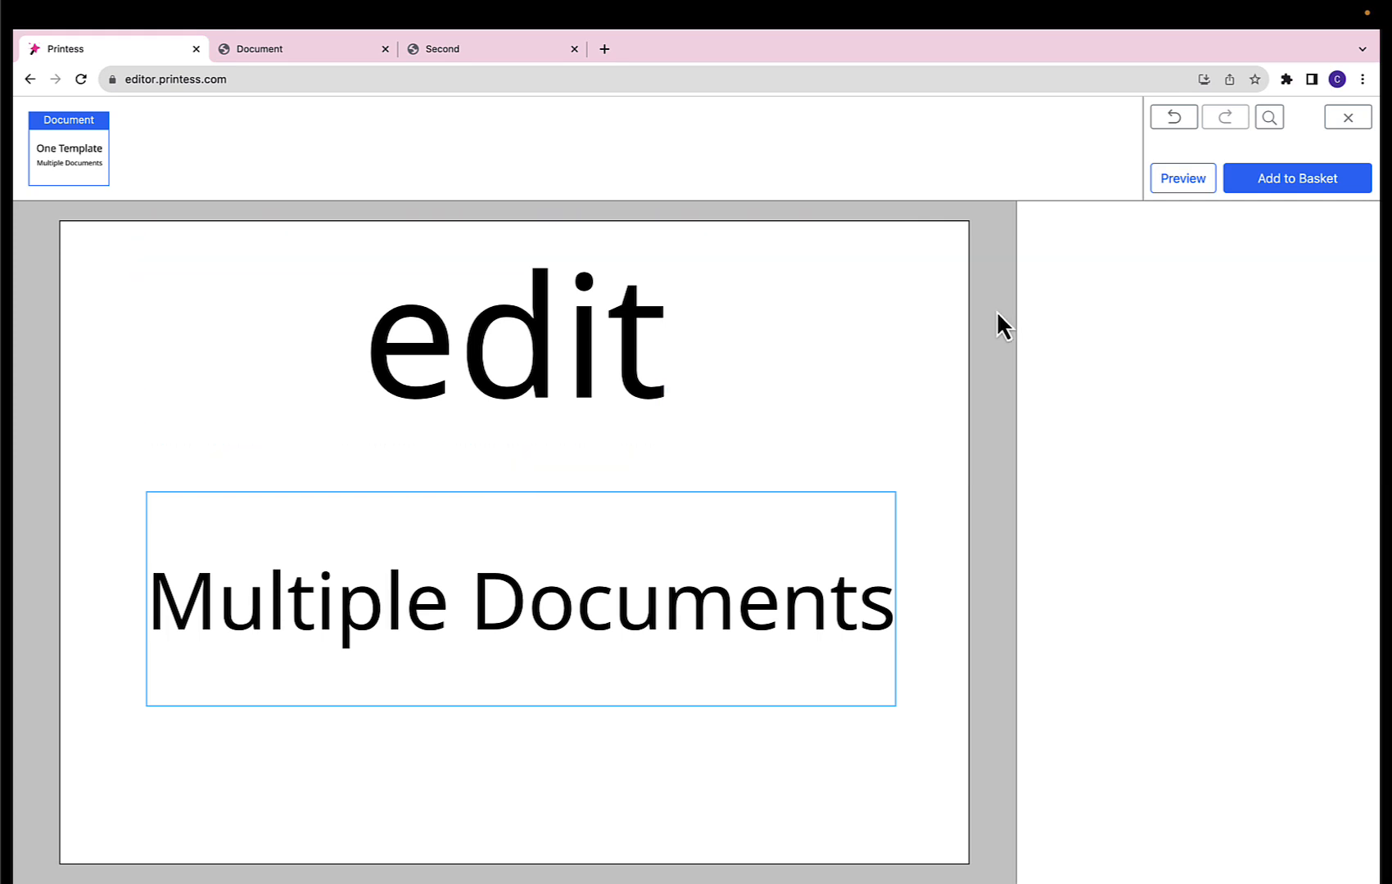
# Preview the edited box, render the production file as PDF at 300 dpi, review it, and return to the template editor
pyautogui.click(1177, 182)
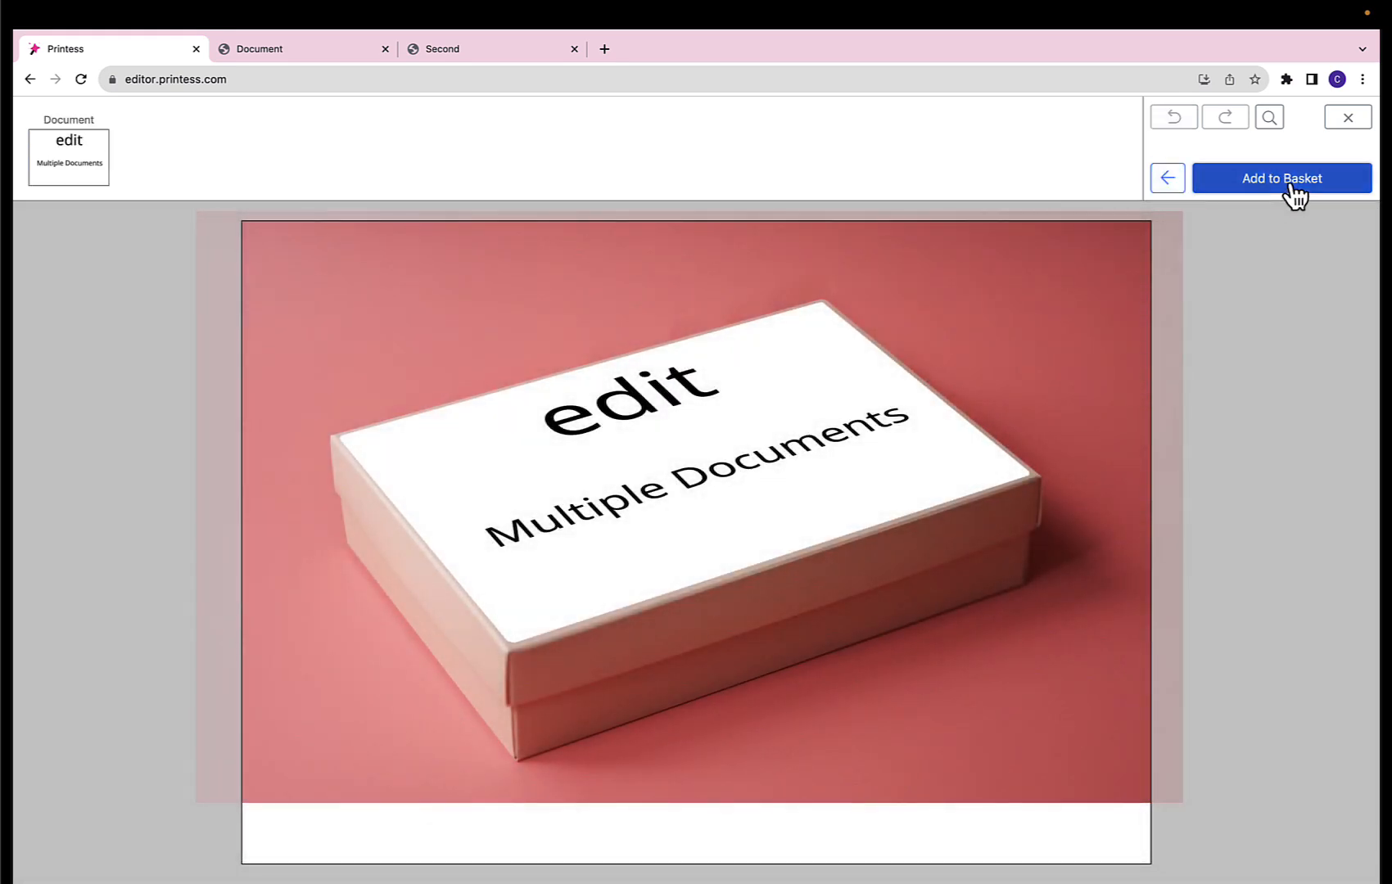
pyautogui.click(1293, 193)
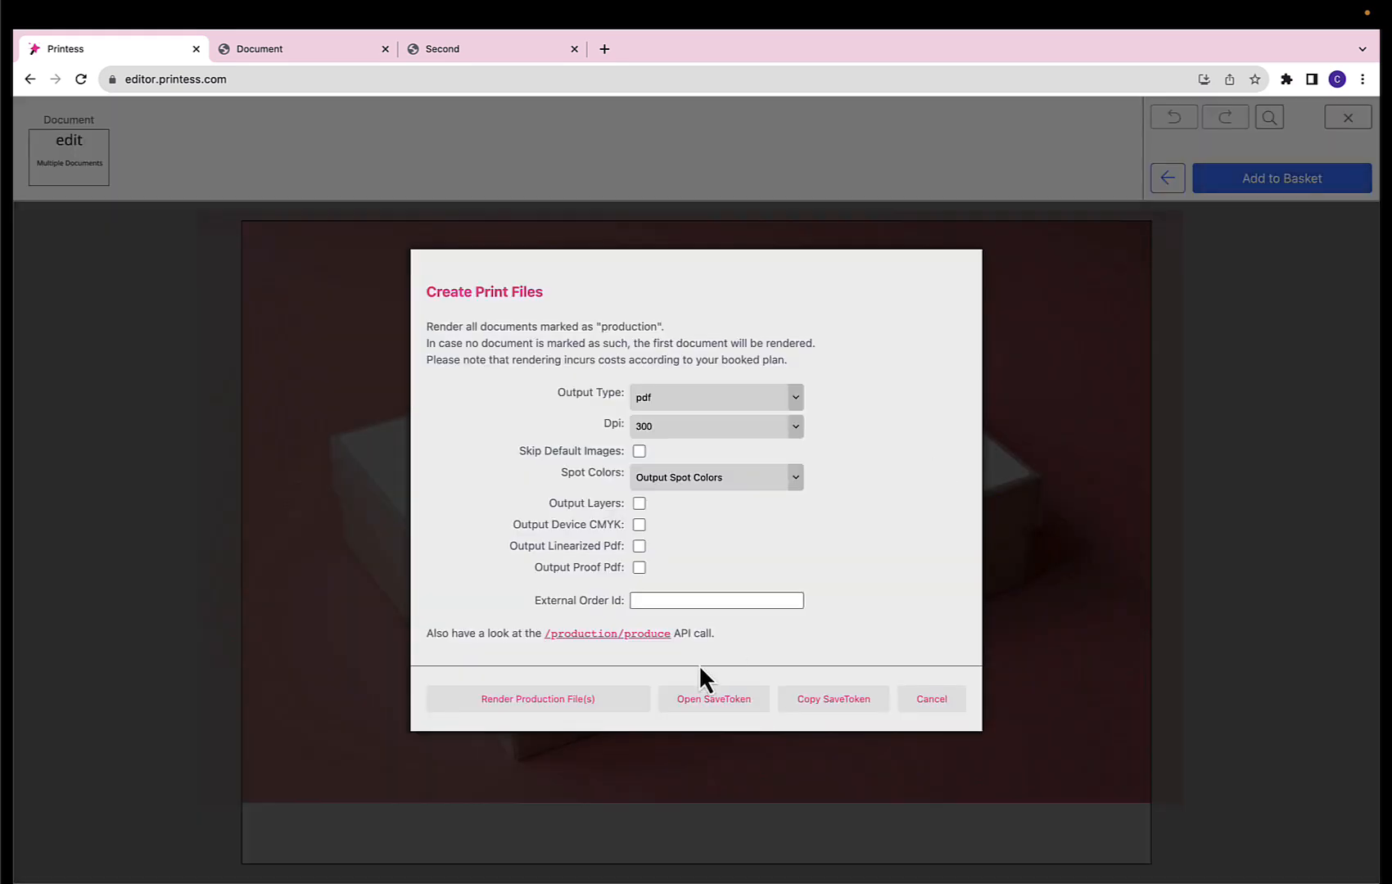
pyautogui.click(536, 704)
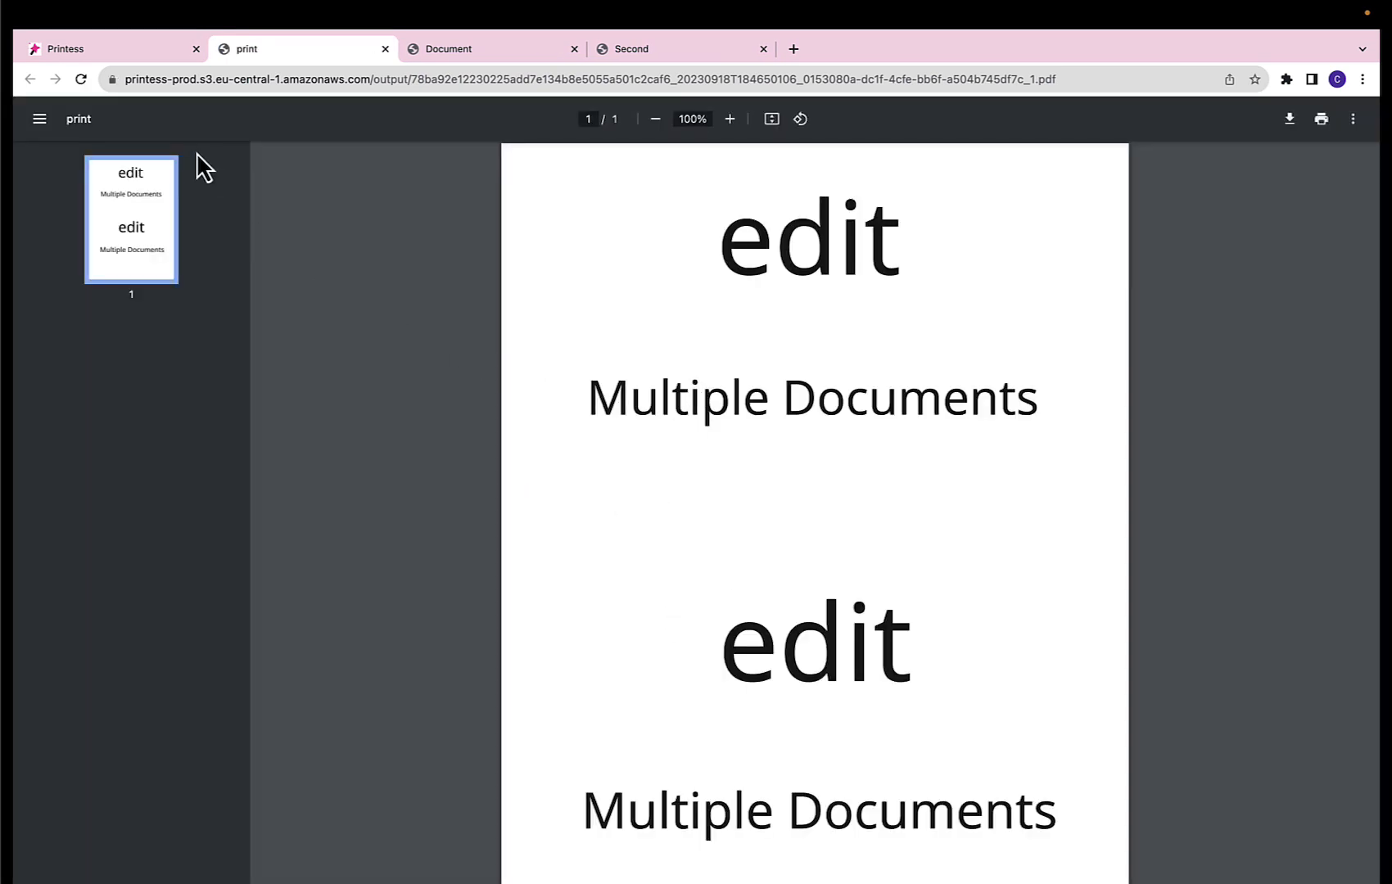
pyautogui.click(150, 50)
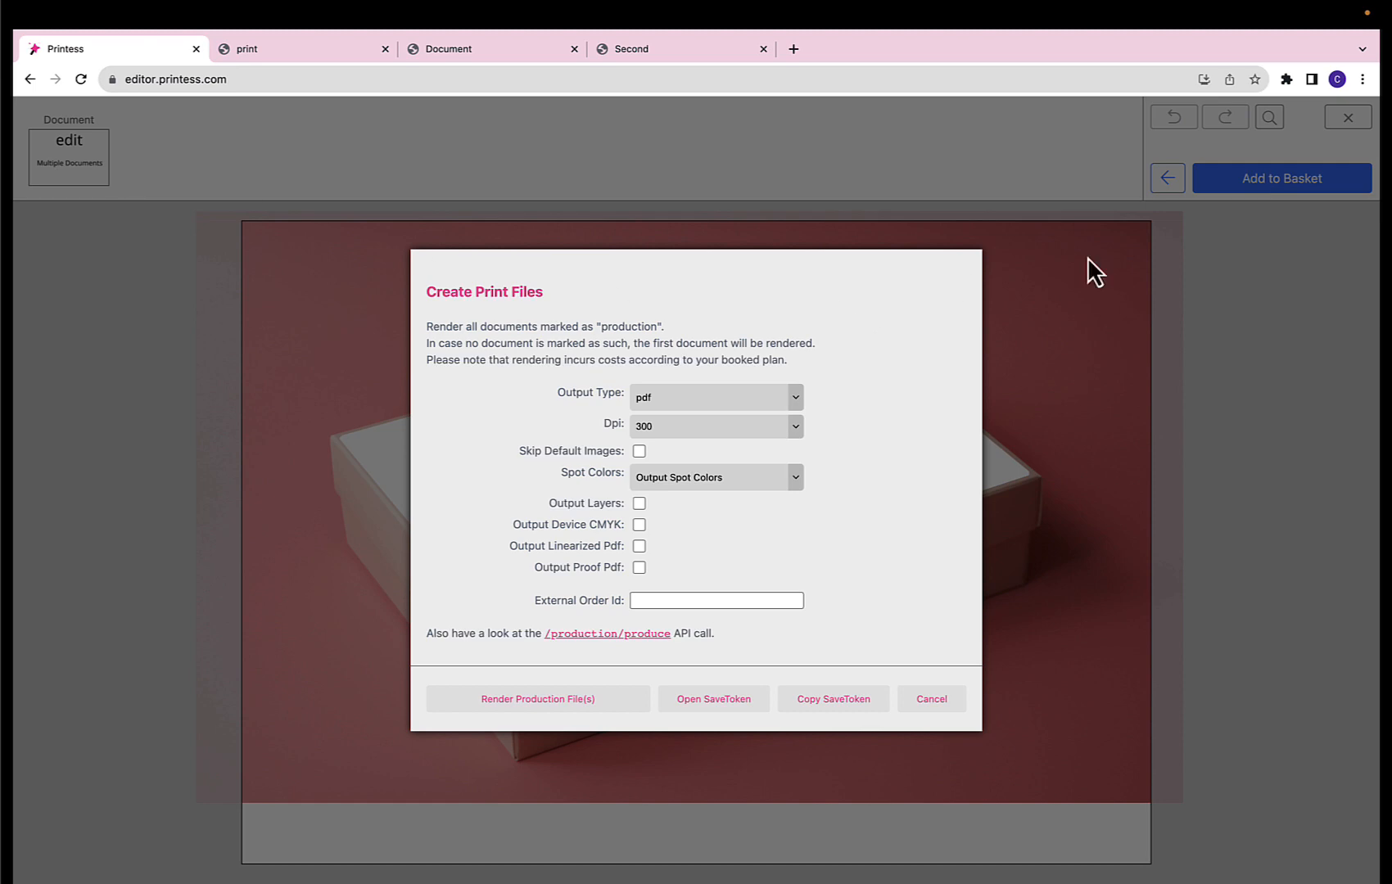
pyautogui.click(954, 698)
pyautogui.click(1348, 119)
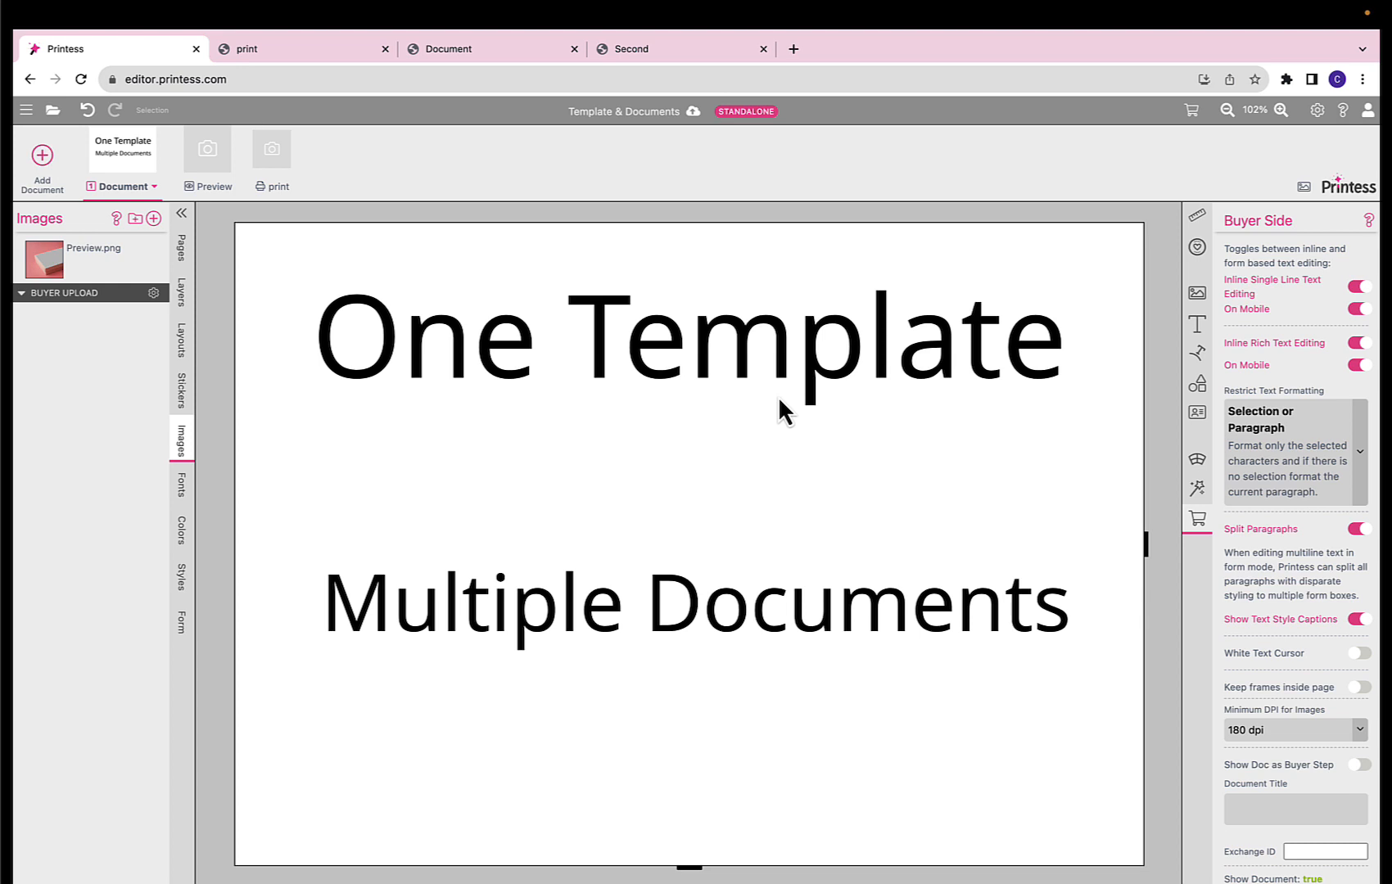
# Duplicate the primary document under the name Version 2
pyautogui.click(155, 189)
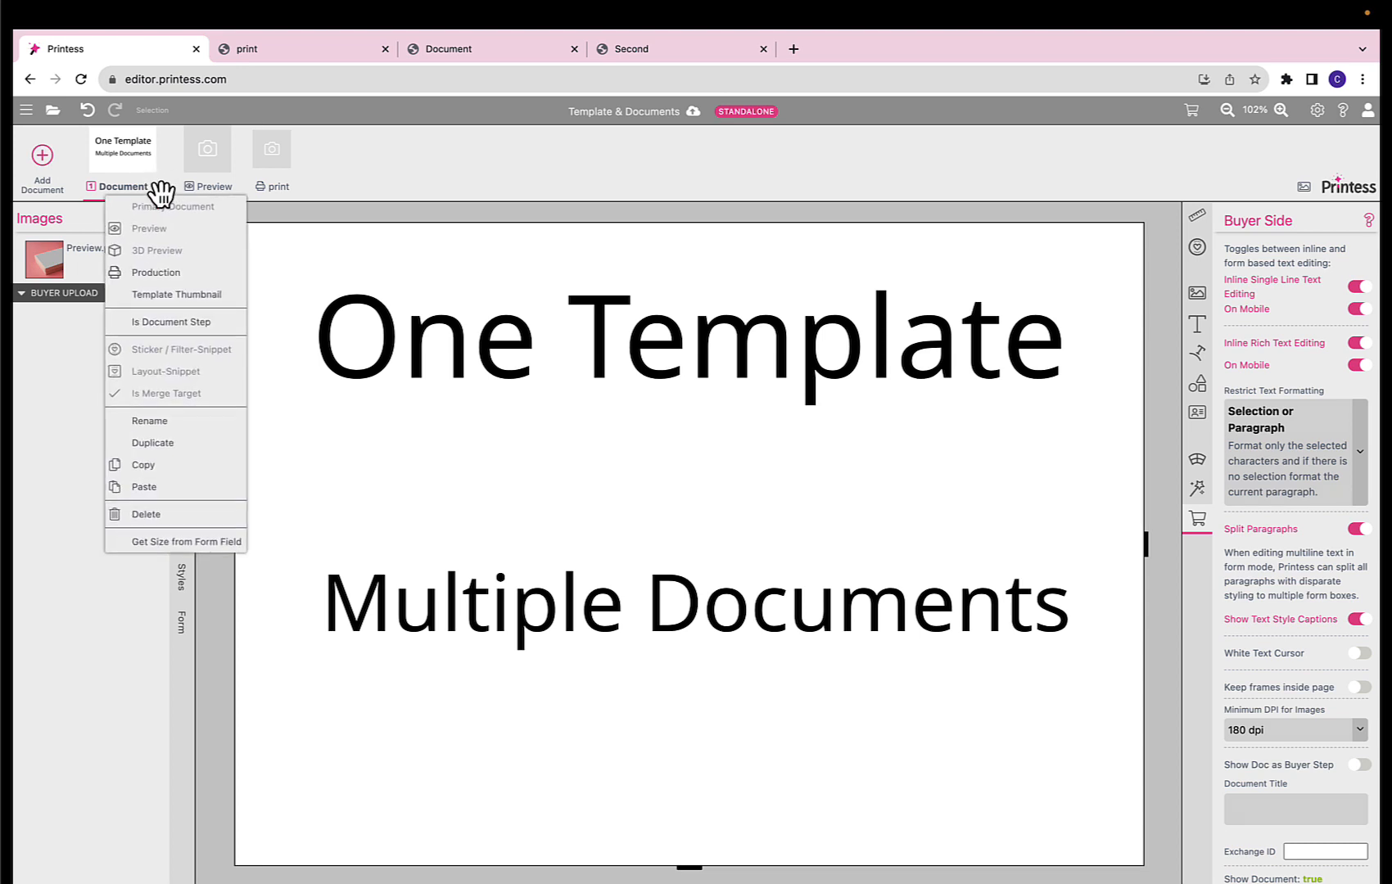
pyautogui.click(153, 443)
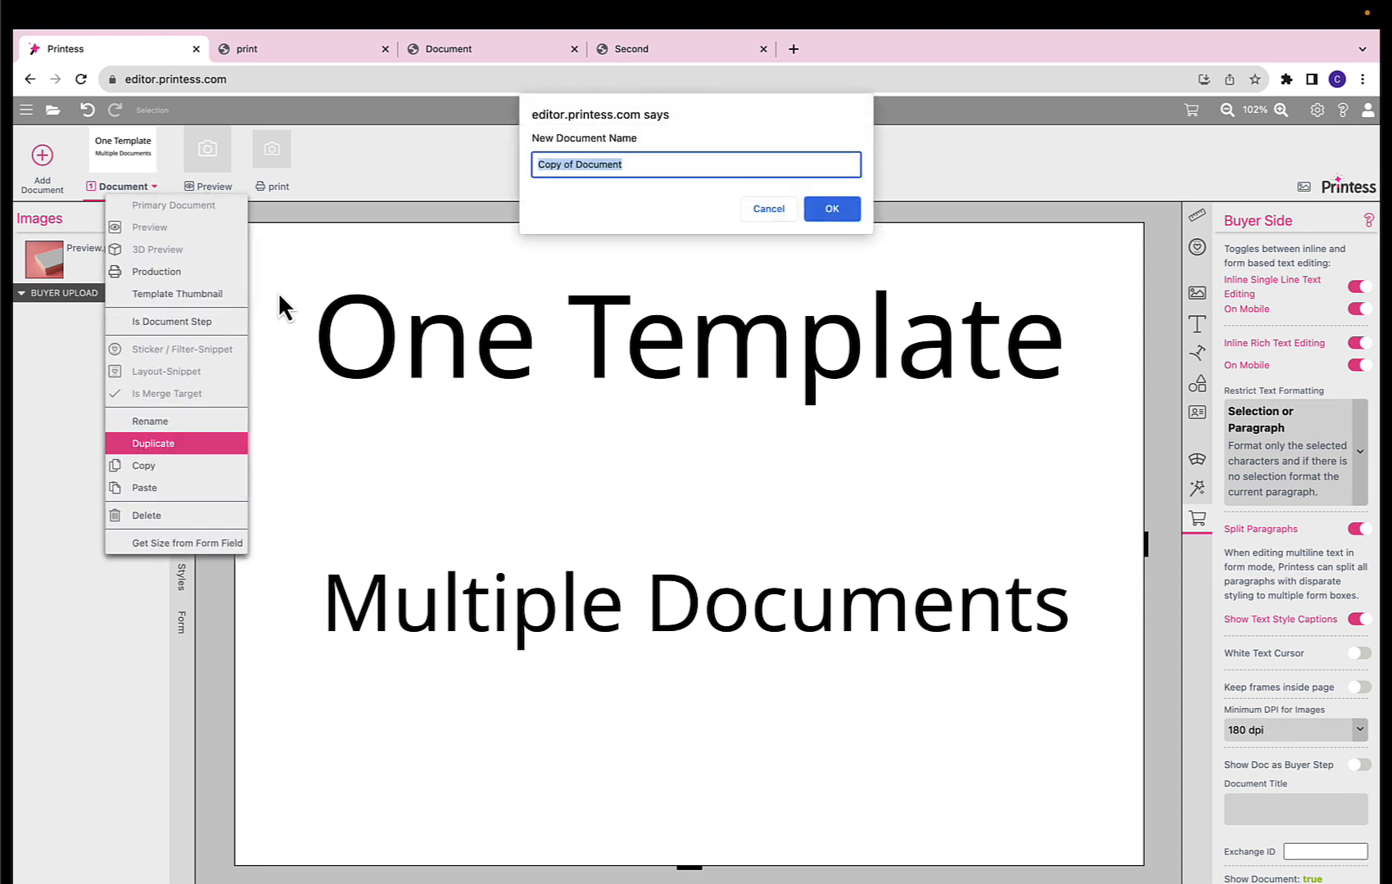
pyautogui.write('version 2')
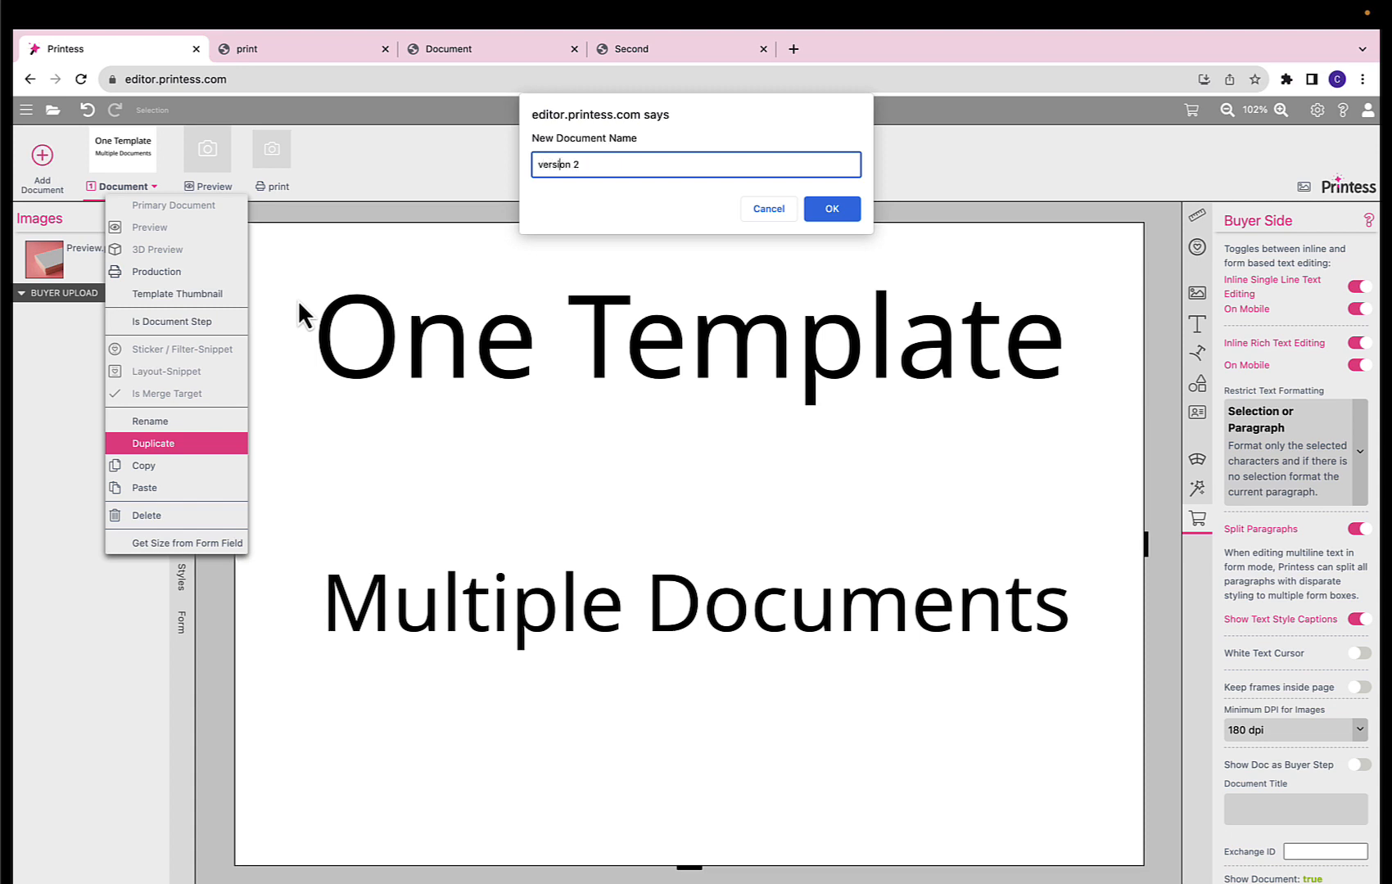
pyautogui.press('BackSpace')
pyautogui.write('V')
pyautogui.press('Return')
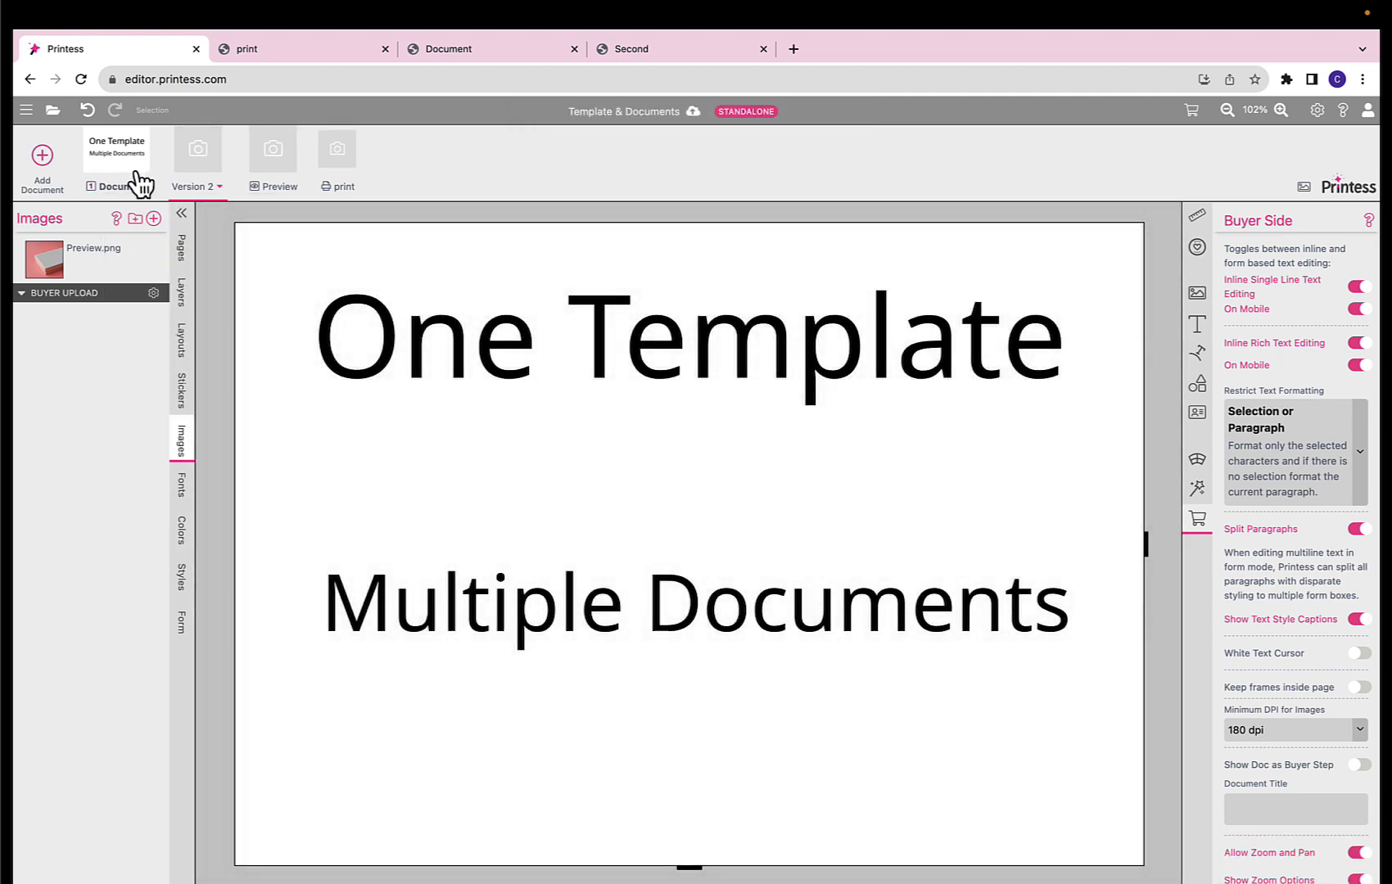
# Rename the primary document to Version 1
pyautogui.click(141, 185)
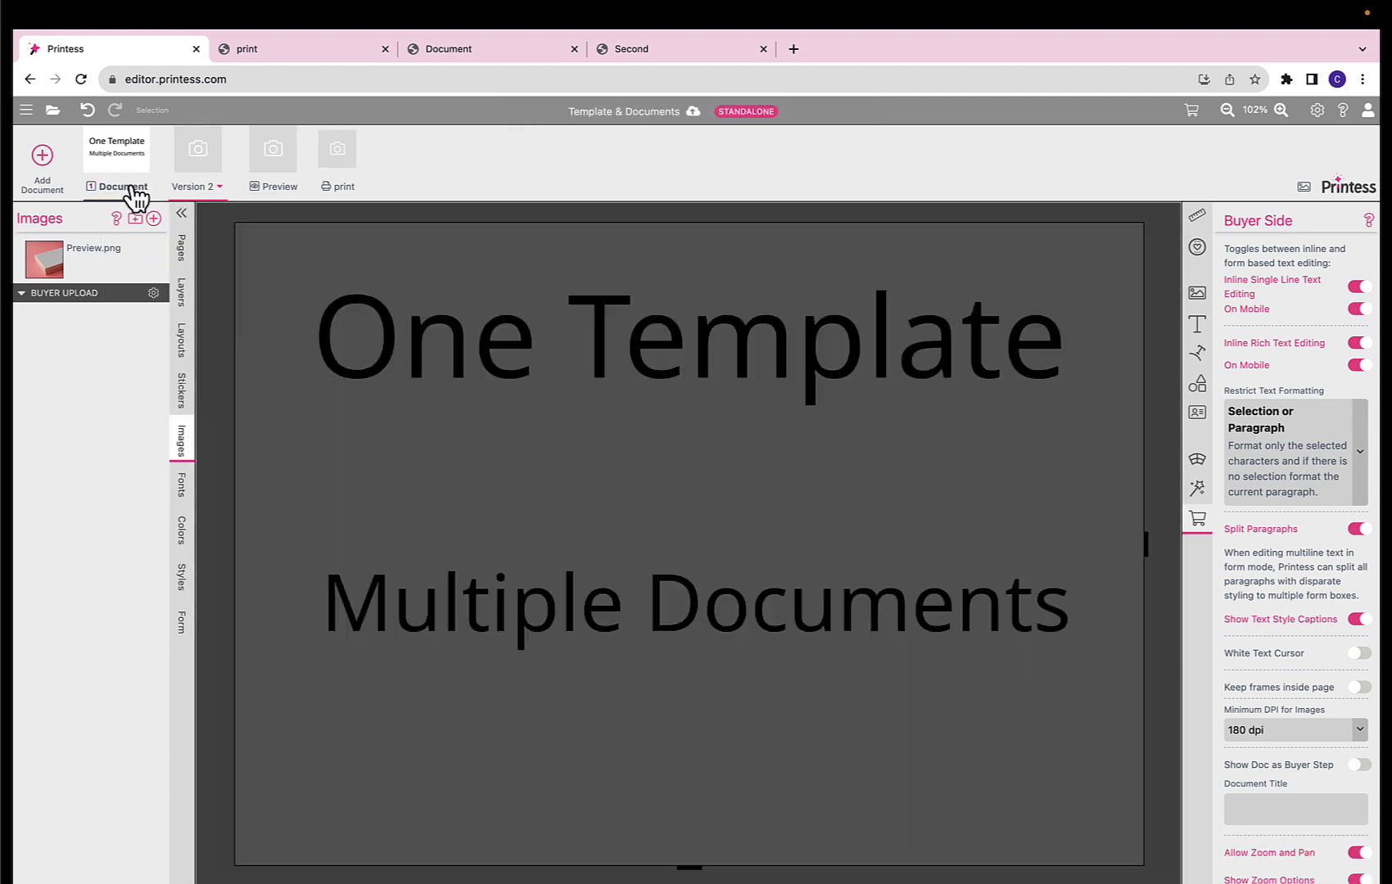
pyautogui.rightClick(140, 193)
pyautogui.press('Up')
pyautogui.press('Up')
pyautogui.press('Return')
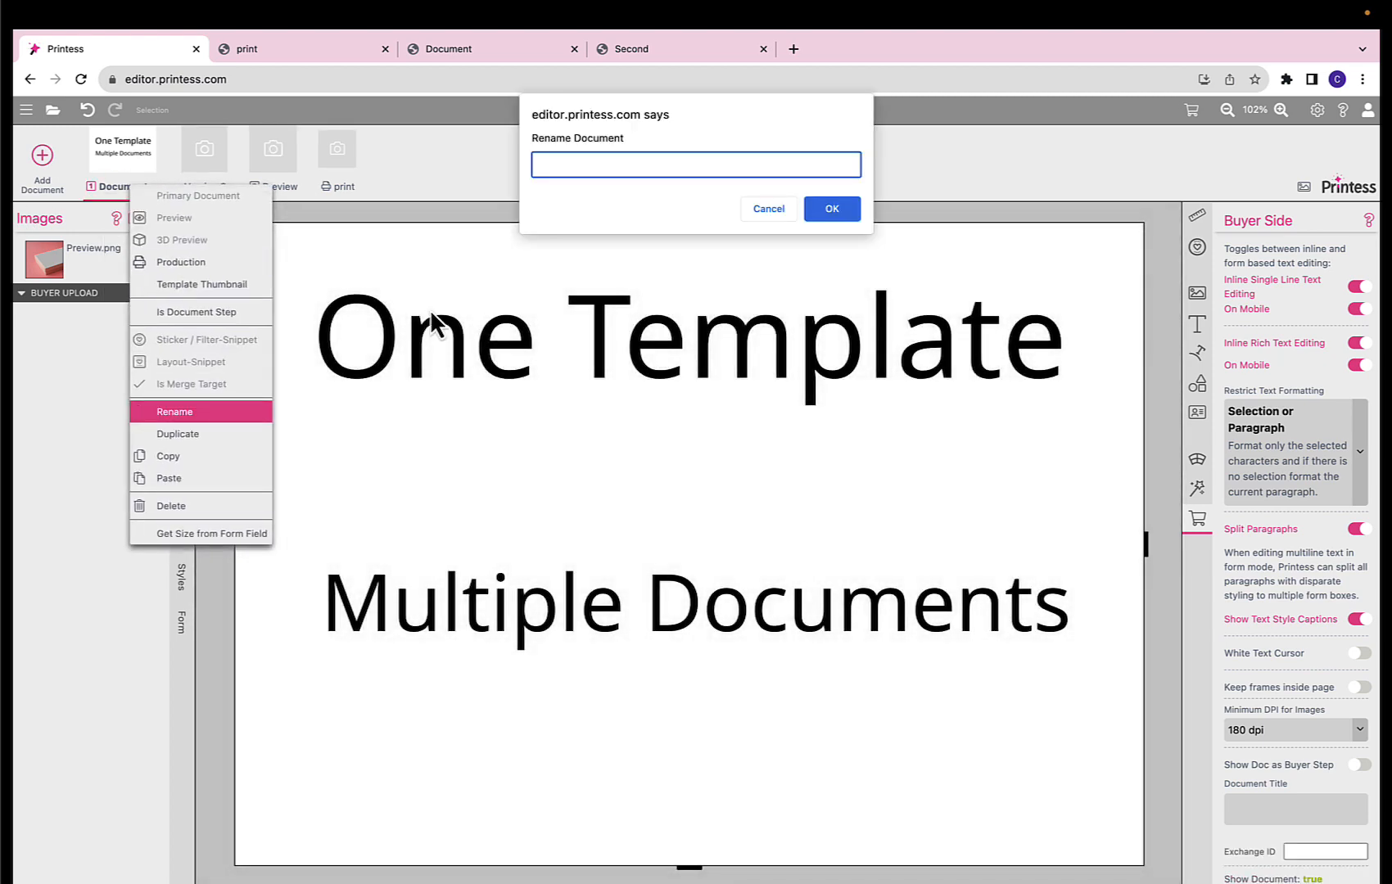
pyautogui.write('Version 1')
pyautogui.press('Return')
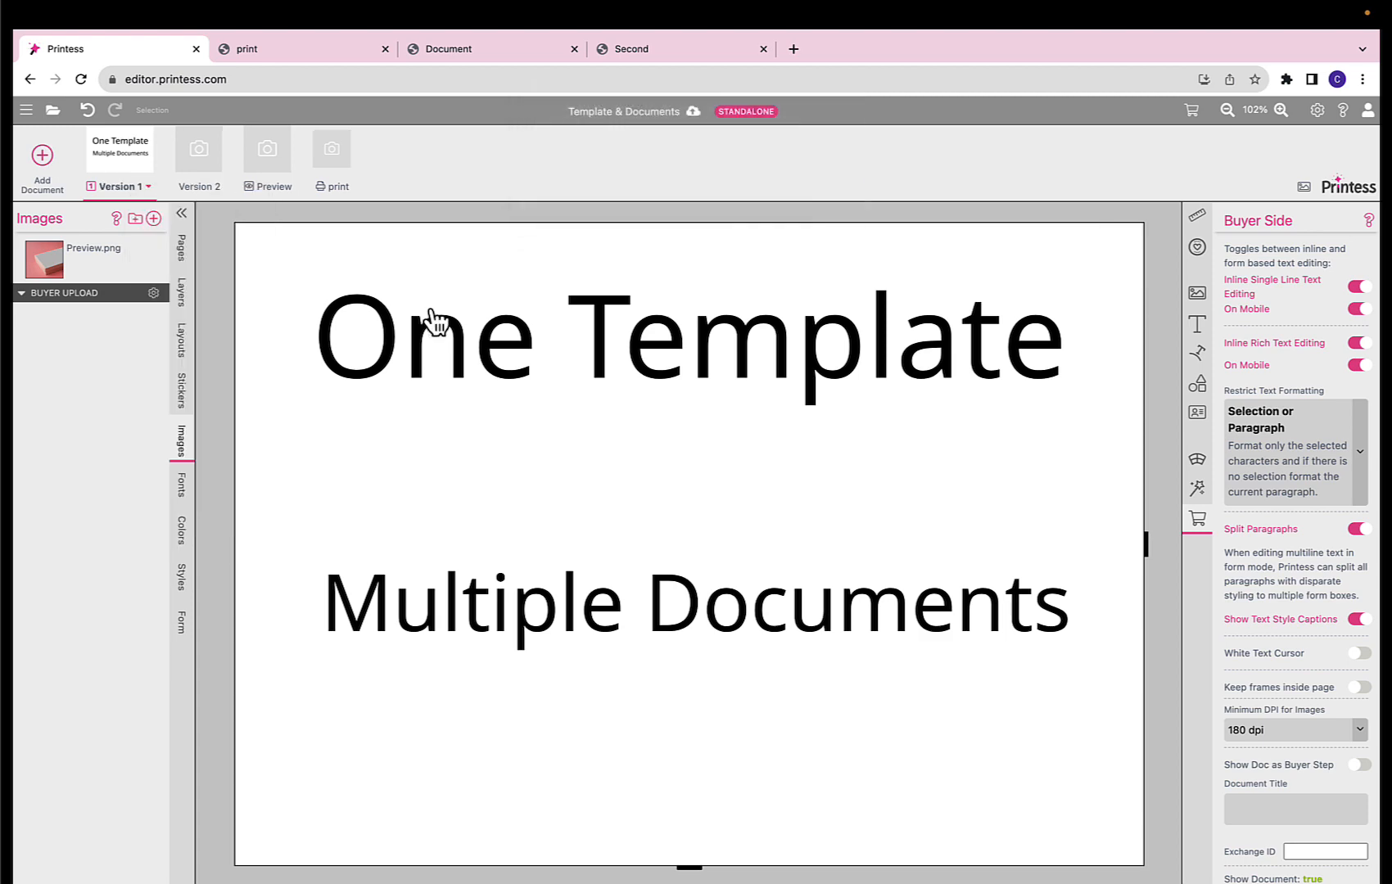
# Make the Version 2 document editable for buyers
pyautogui.click(202, 176)
pyautogui.click(219, 195)
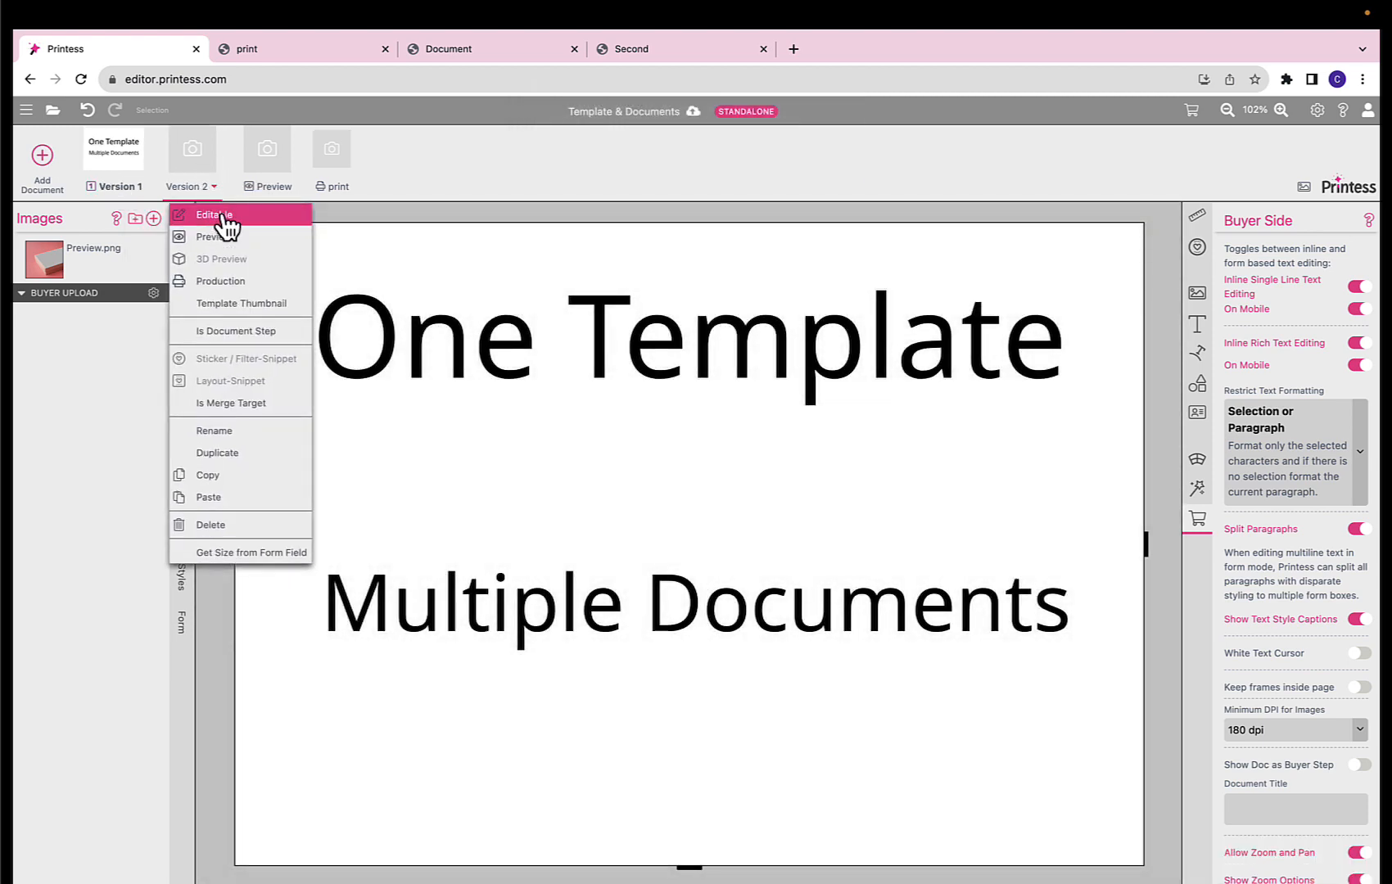
pyautogui.click(223, 216)
# Move the One Template heading down on the Version 2 page and apply the Arch warp to it
pyautogui.click(516, 377)
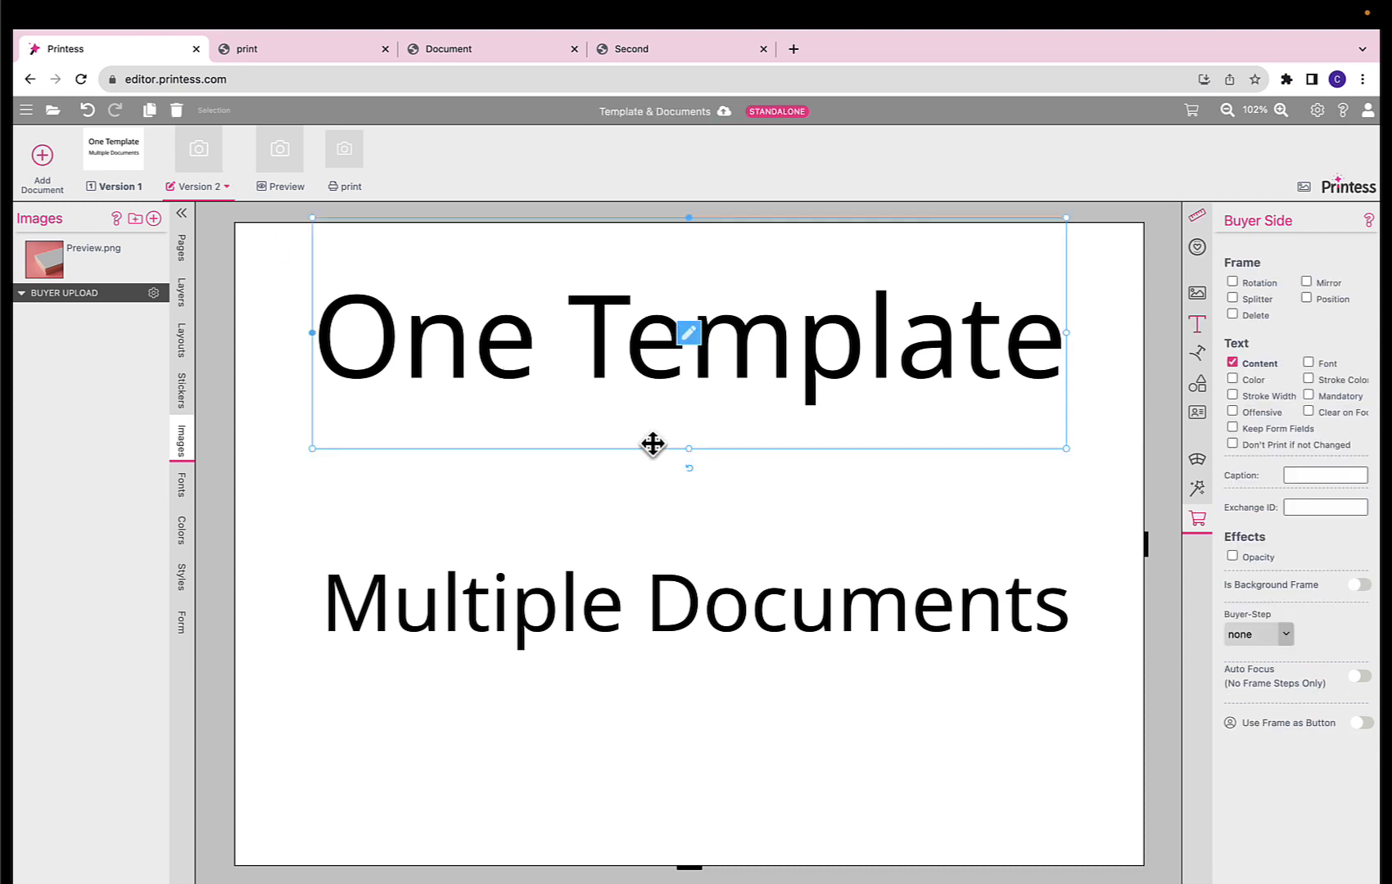
pyautogui.moveTo(652, 444); pyautogui.dragTo(652, 515)
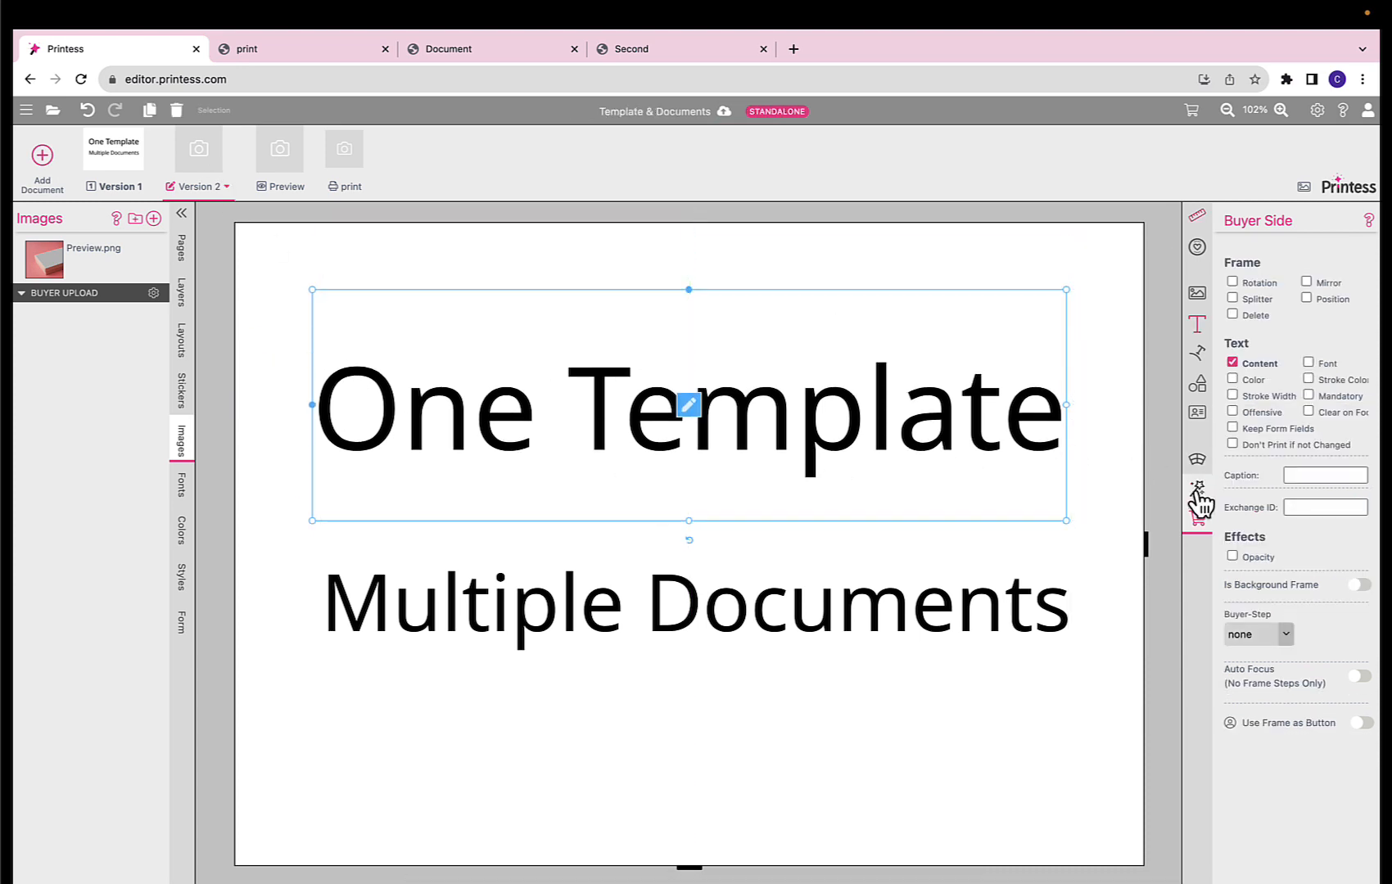
pyautogui.click(1197, 460)
pyautogui.click(1357, 368)
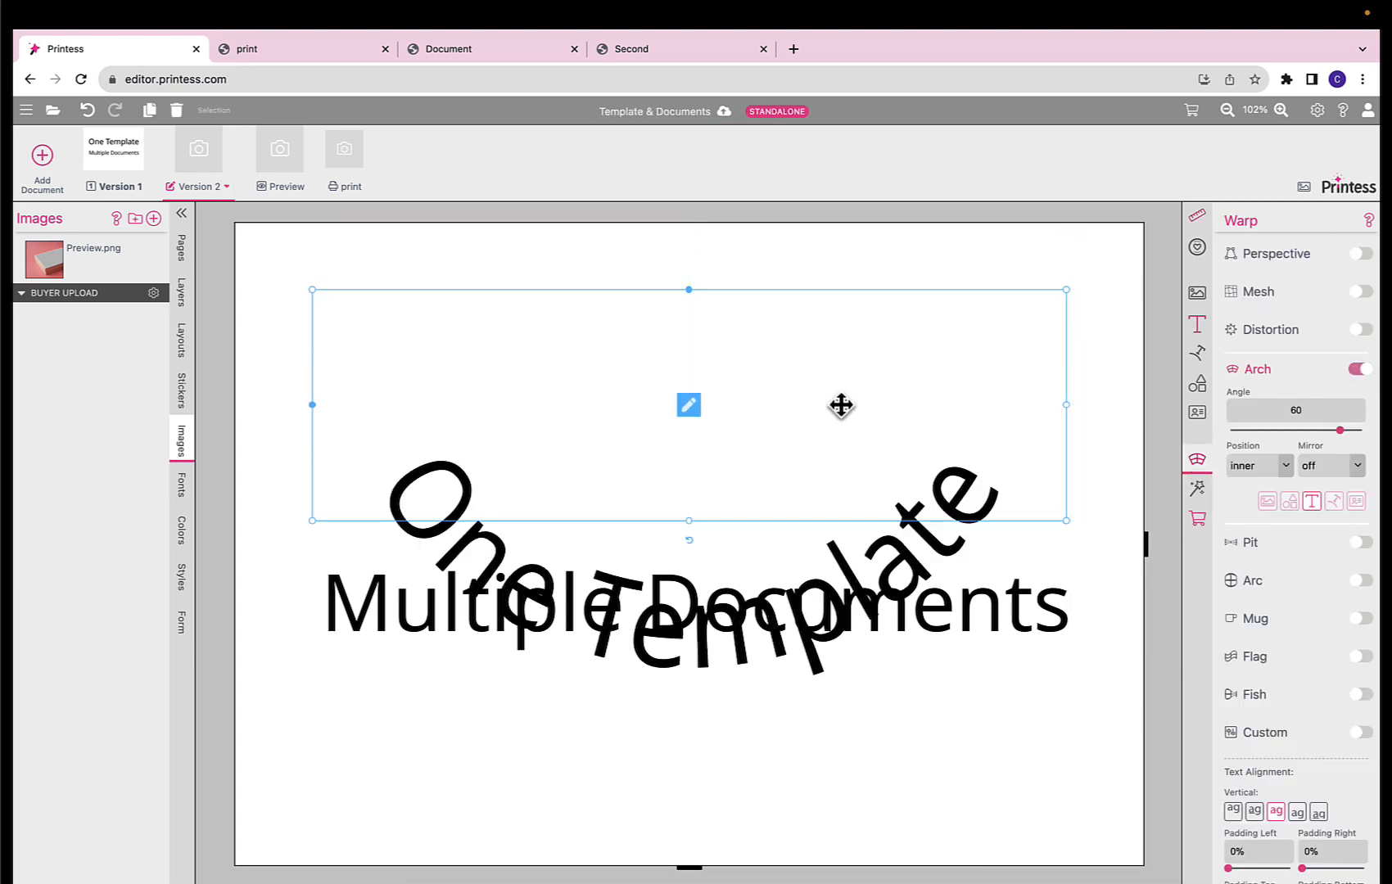
# Rotate the arched heading counter-clockwise and reposition both texts so Multiple Documents sits below it near the page's lower edge
pyautogui.moveTo(841, 404); pyautogui.dragTo(836, 370)
pyautogui.moveTo(690, 507); pyautogui.dragTo(829, 344)
pyautogui.moveTo(614, 327); pyautogui.dragTo(546, 413)
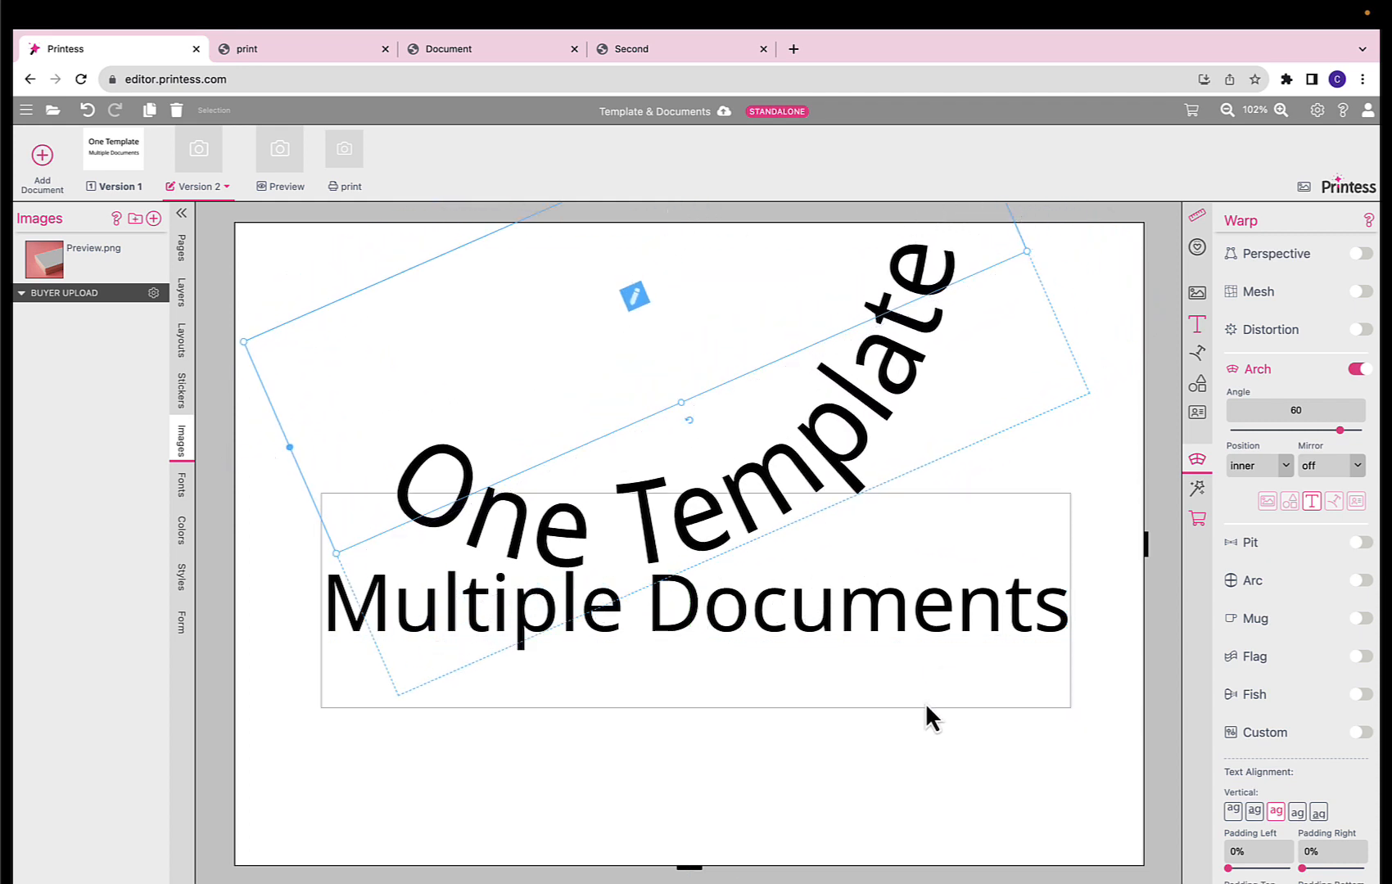
pyautogui.moveTo(873, 656); pyautogui.dragTo(859, 786)
pyautogui.moveTo(817, 497); pyautogui.dragTo(811, 574)
pyautogui.click(1081, 389)
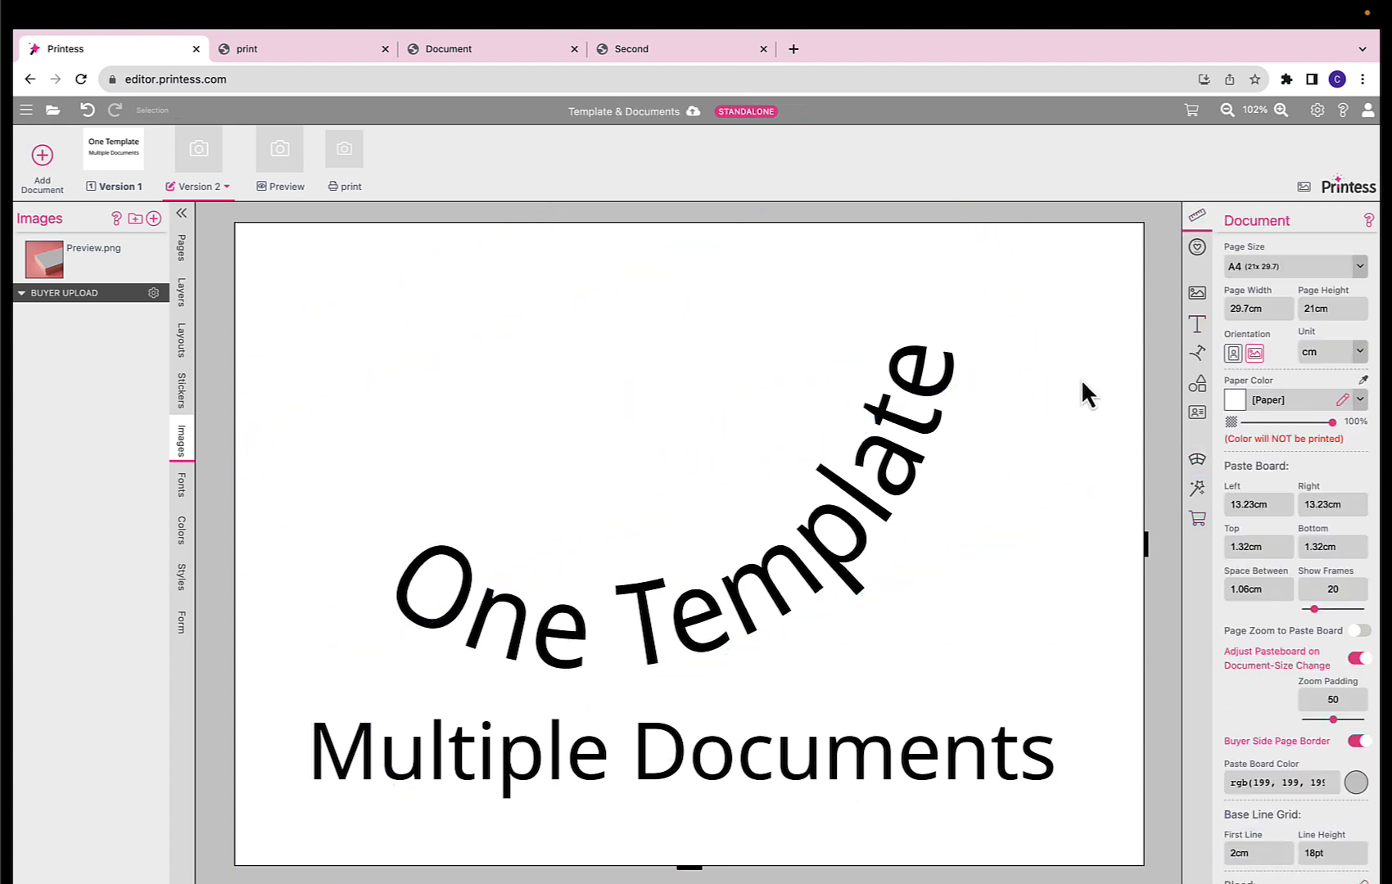
# Add a template-level form field named Version with the value Test
pyautogui.click(123, 160)
pyautogui.click(200, 160)
pyautogui.click(181, 622)
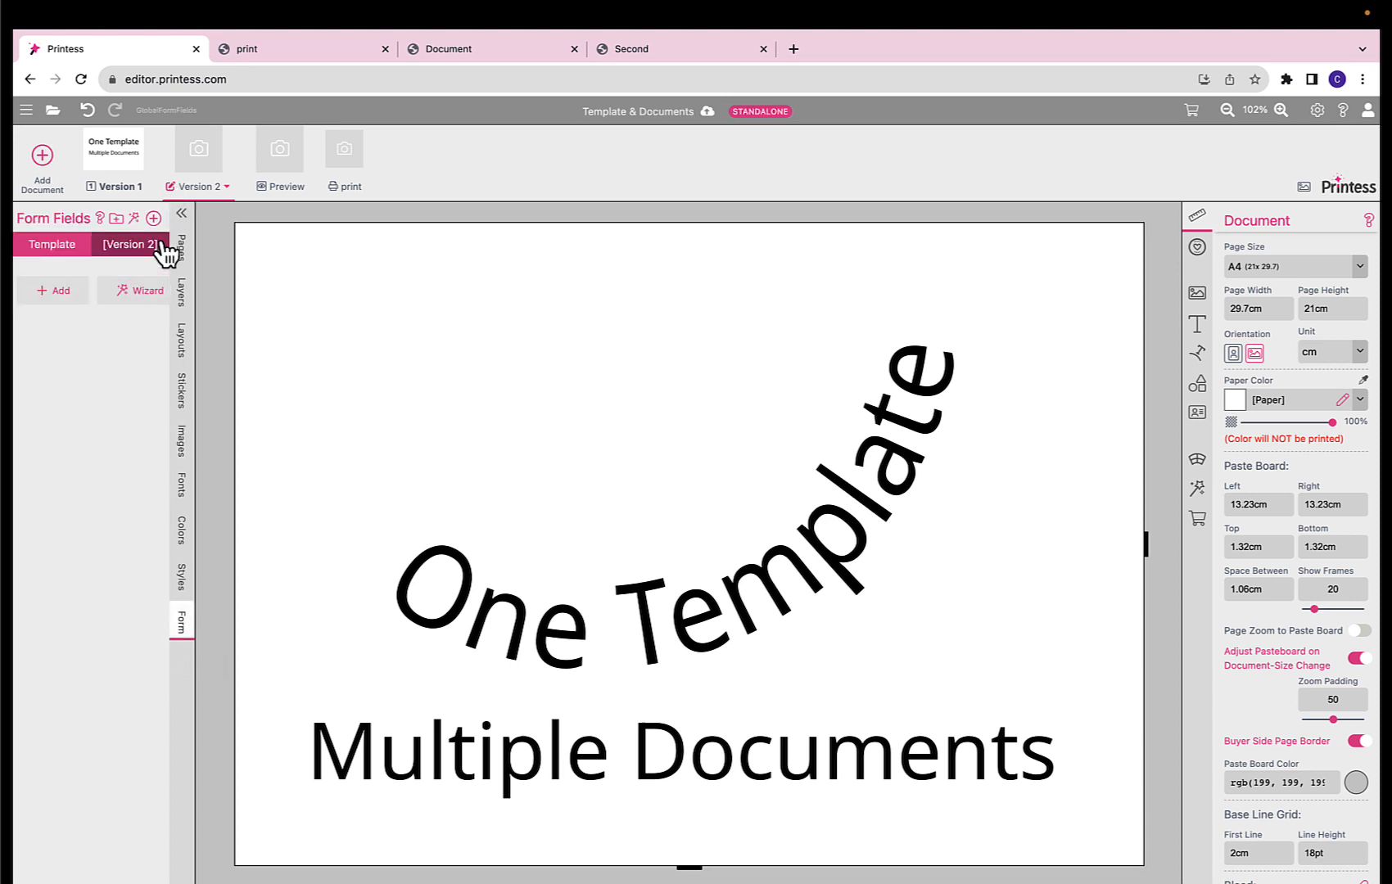
pyautogui.click(154, 220)
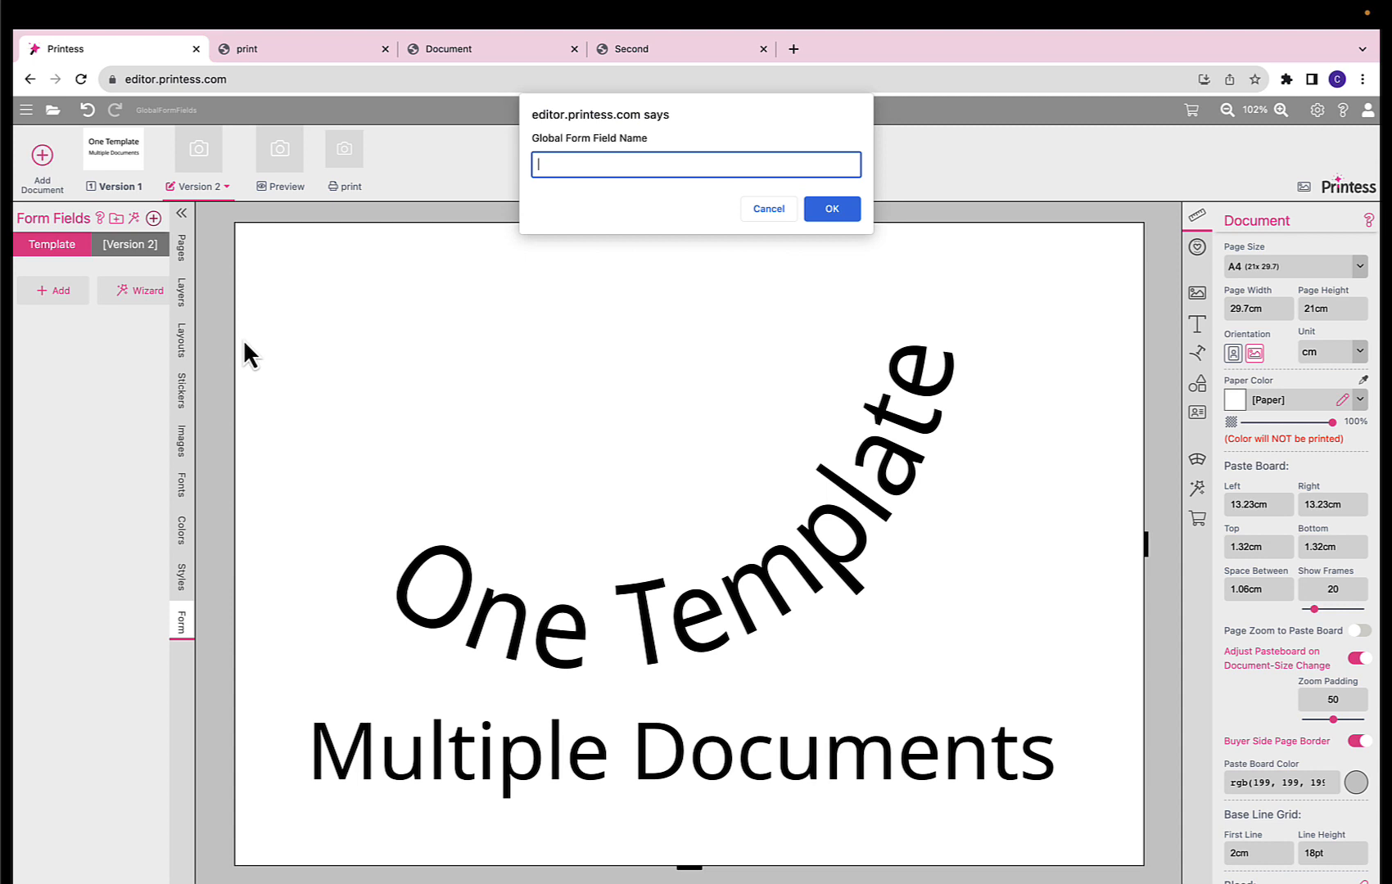
pyautogui.write('Test')
pyautogui.press('Return')
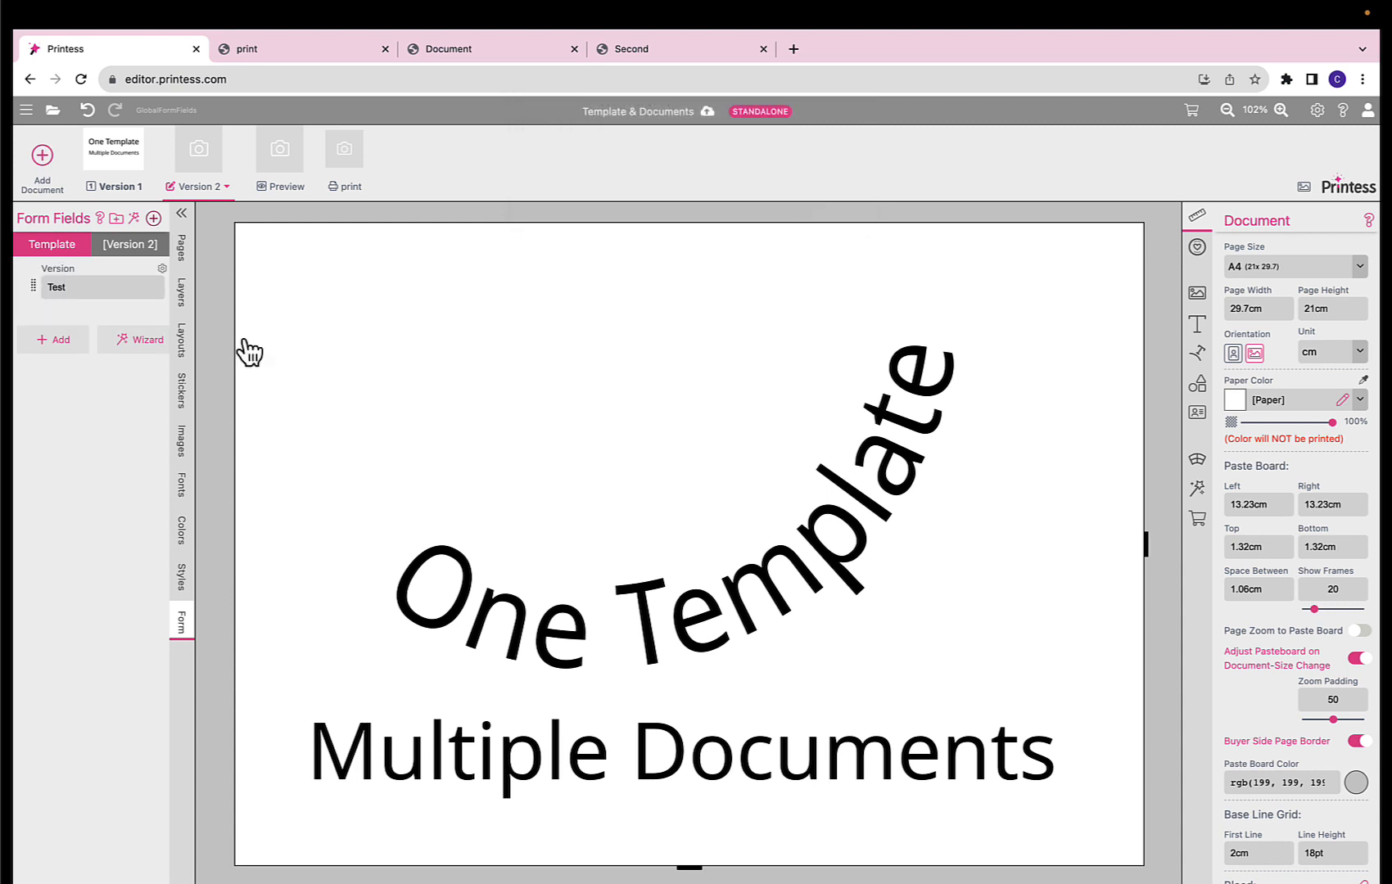
# Change the user interface of the Version form field to a select-list
pyautogui.click(26, 282)
pyautogui.click(37, 291)
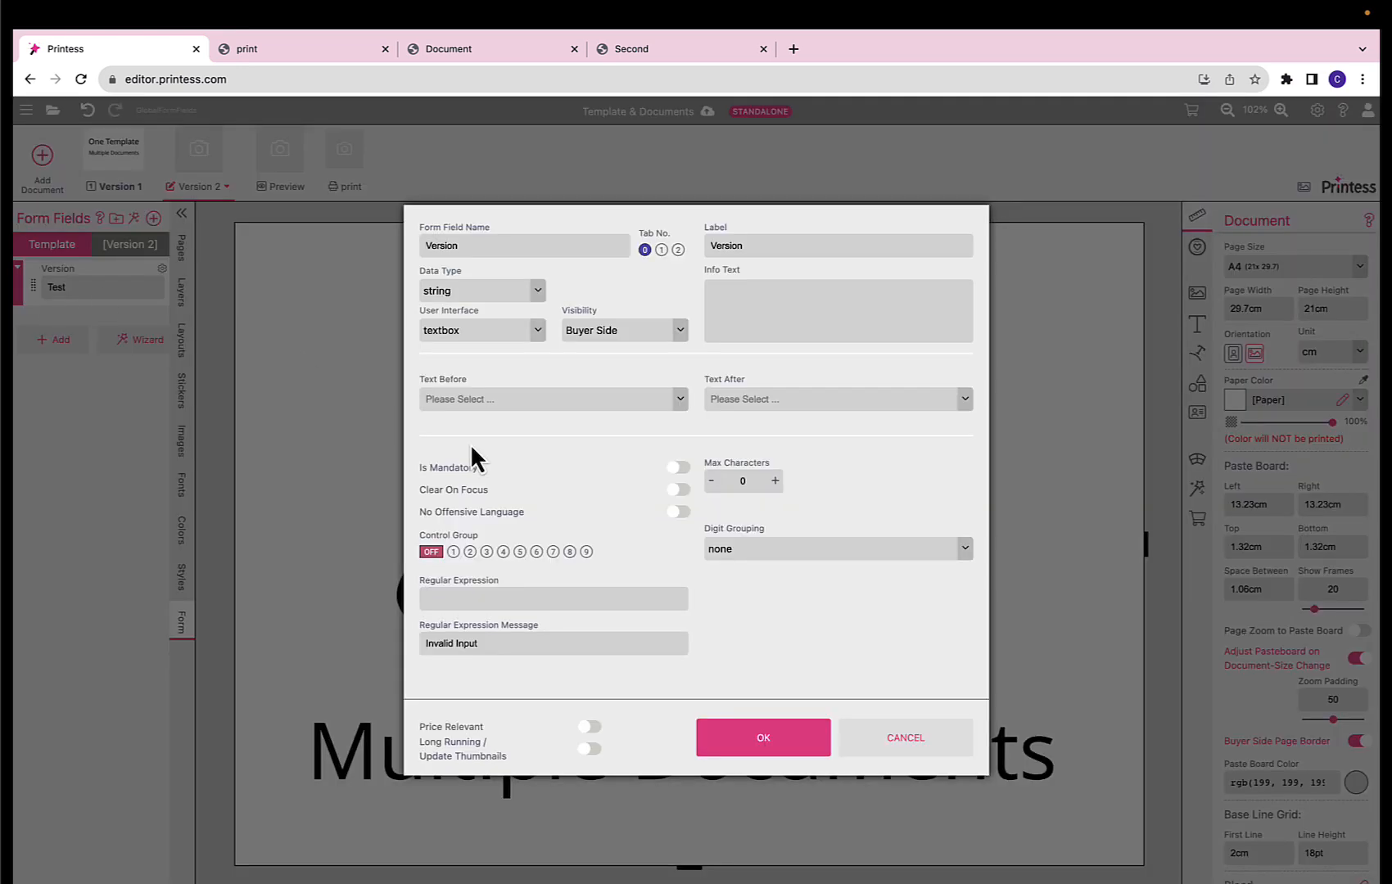
pyautogui.click(475, 331)
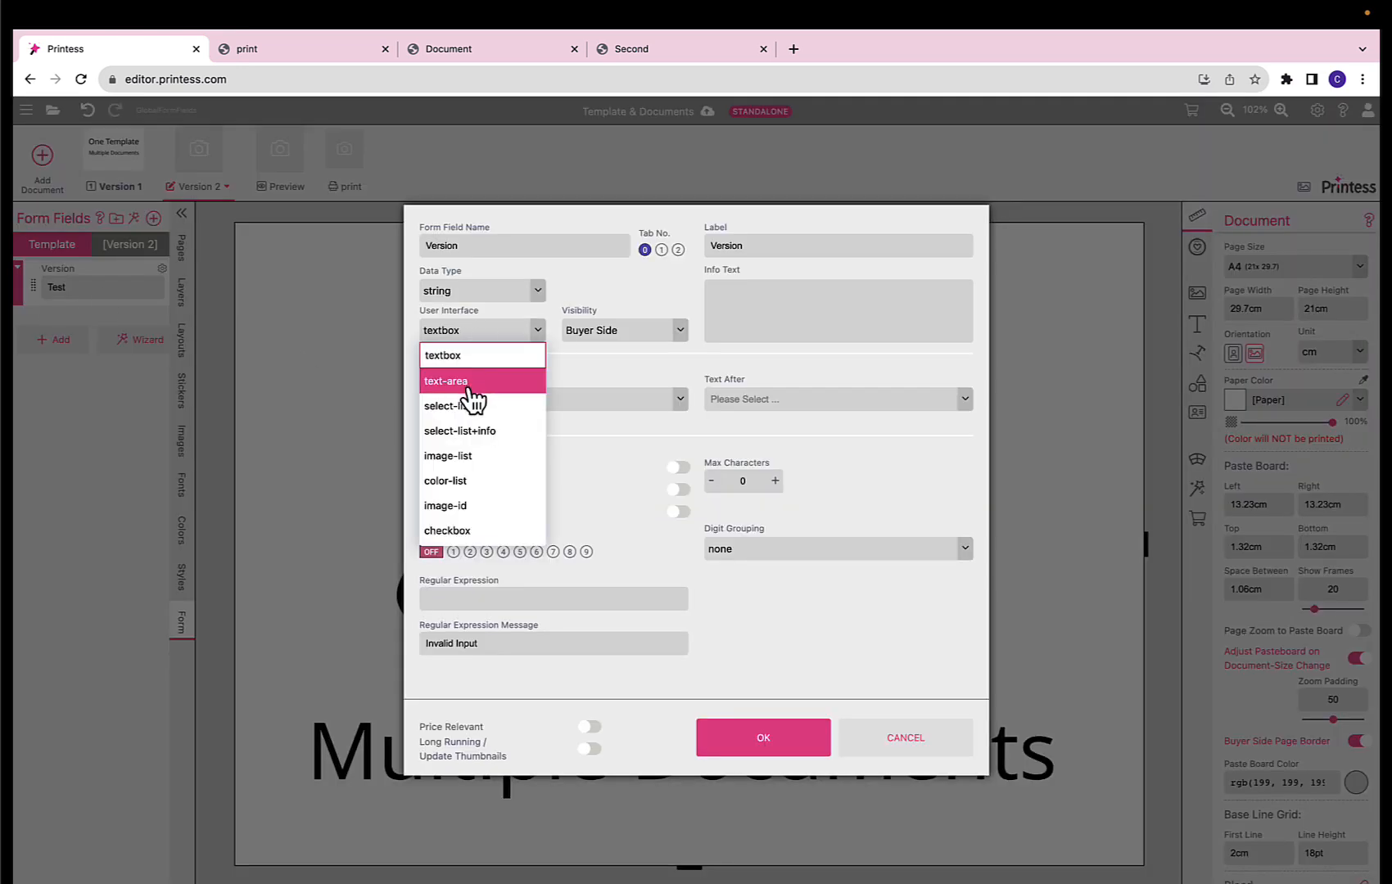
pyautogui.click(467, 404)
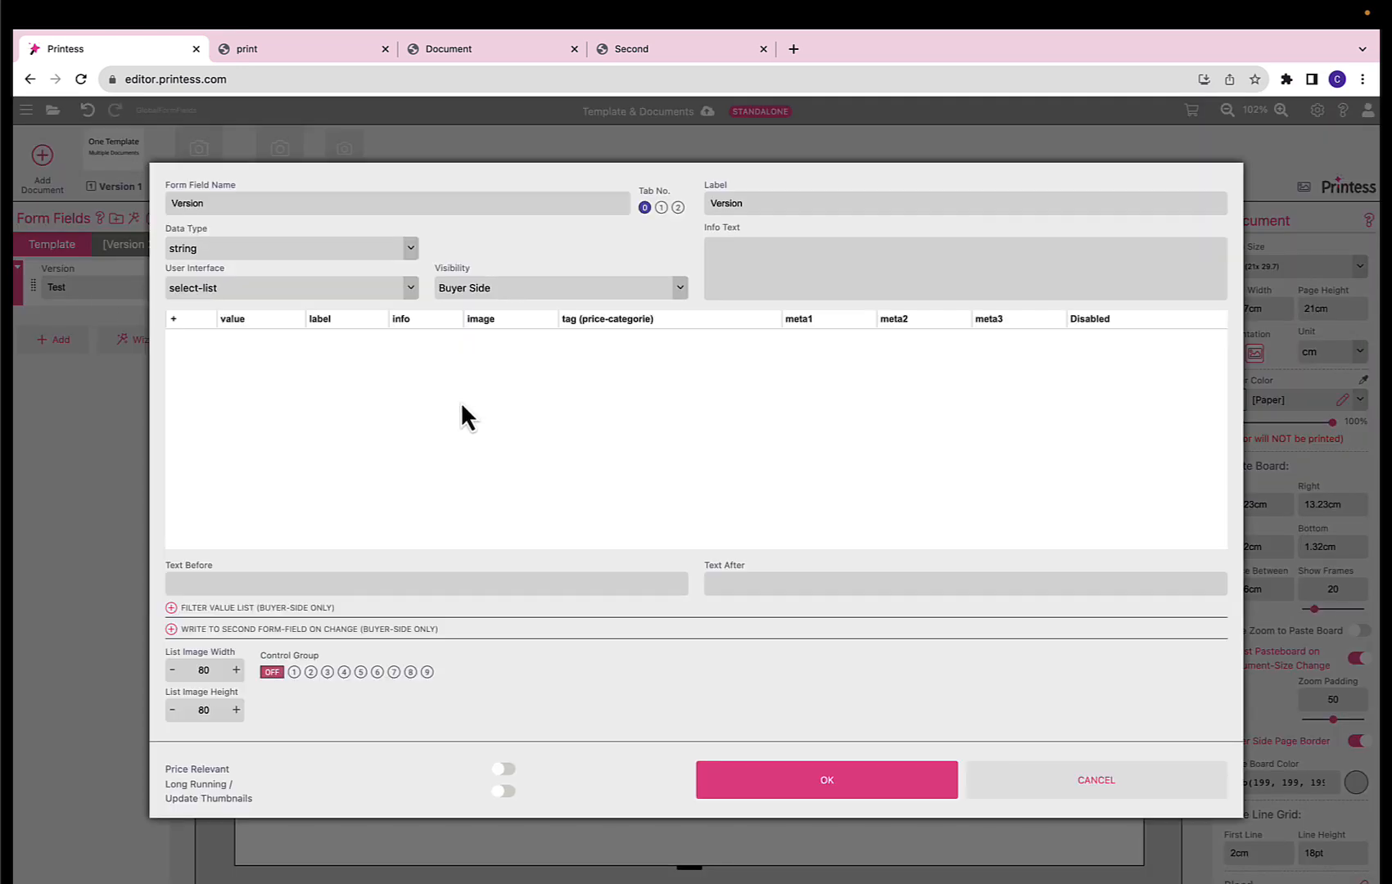
pyautogui.click(331, 288)
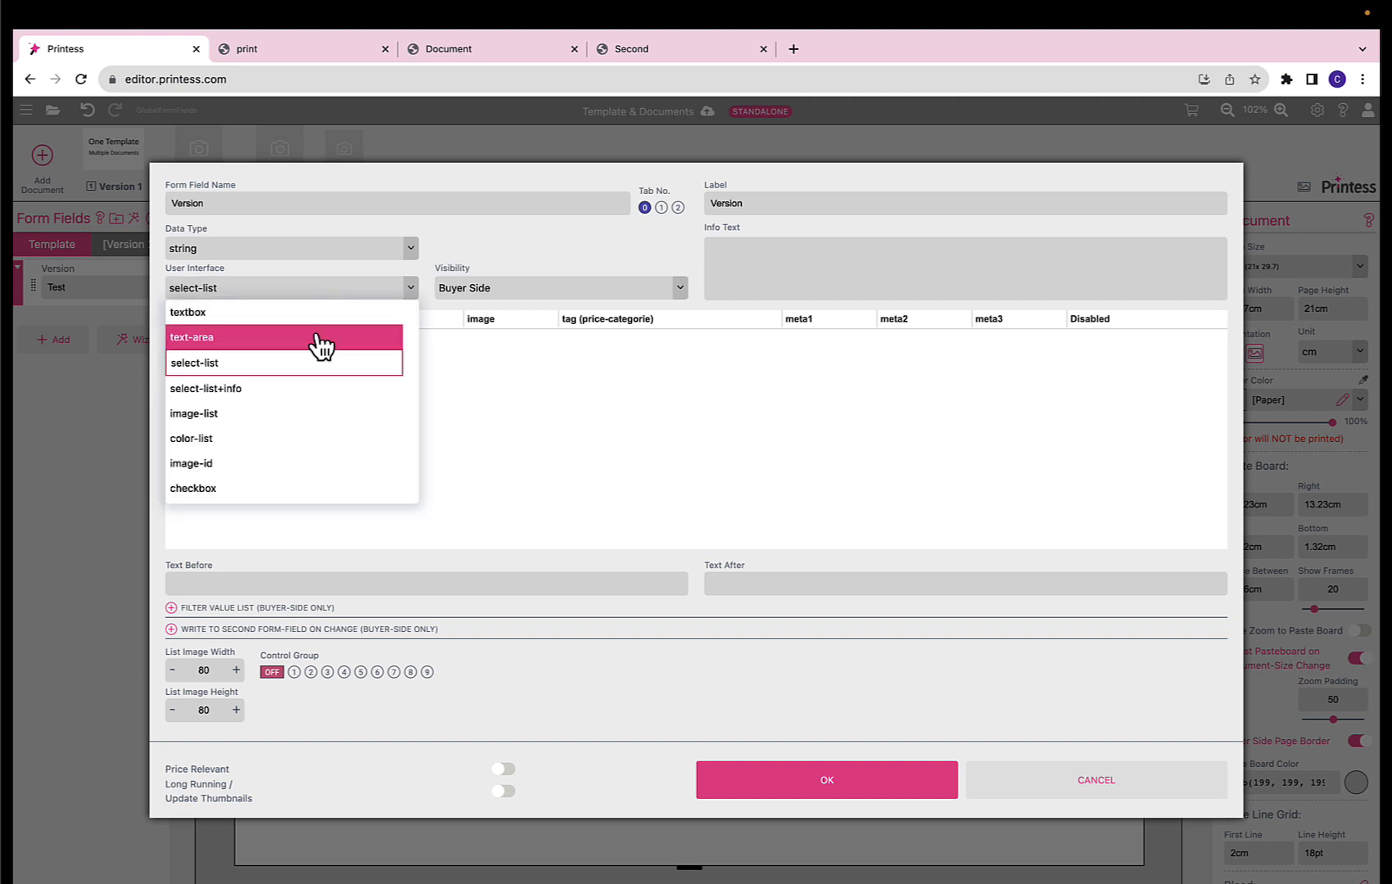
pyautogui.click(311, 379)
# Add Version 1 and Version 2 as the Version field's list values, save the field, and check its choices
pyautogui.click(174, 319)
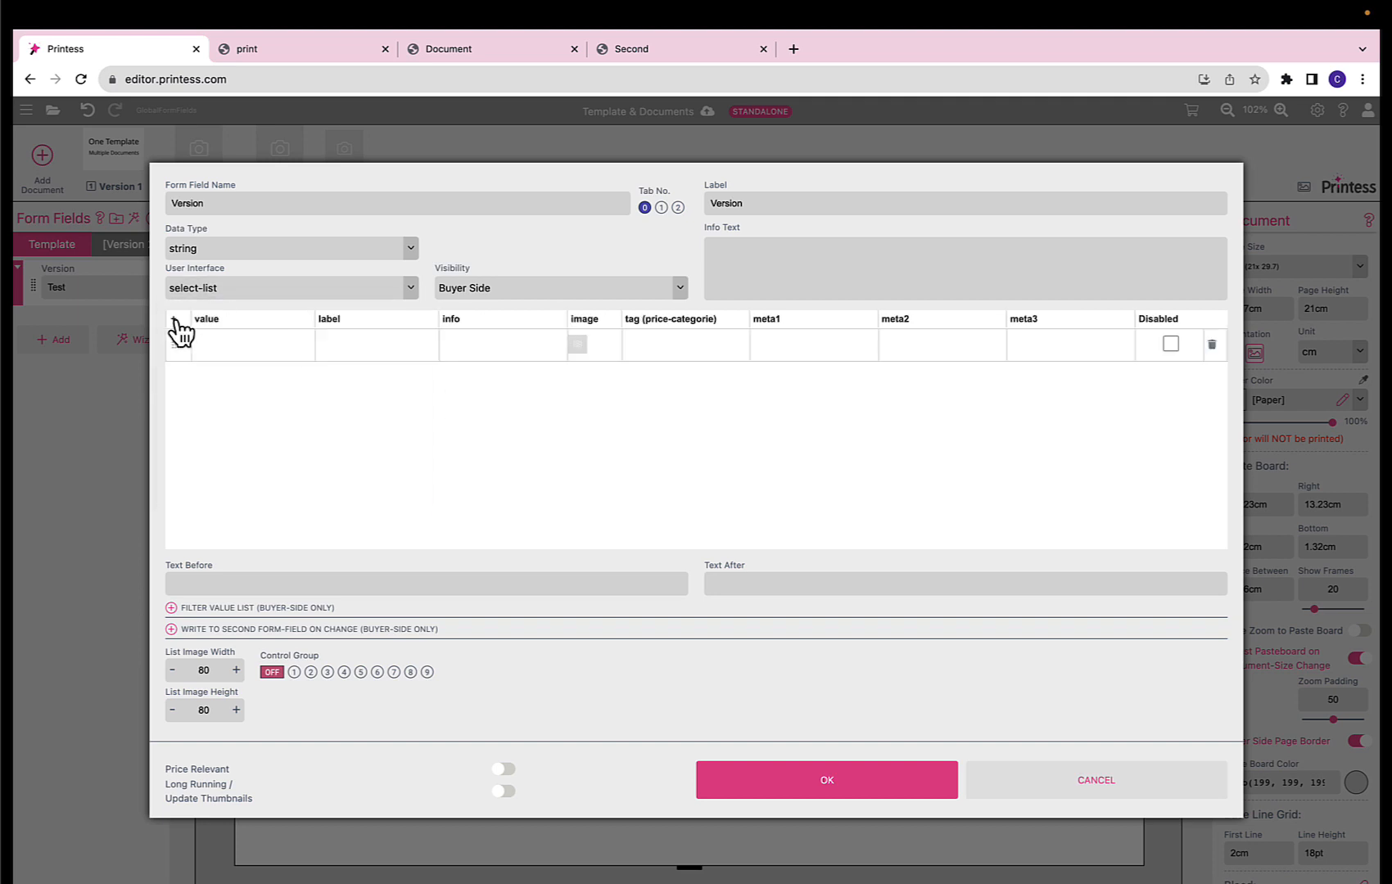
pyautogui.click(211, 345)
pyautogui.write('Version 1')
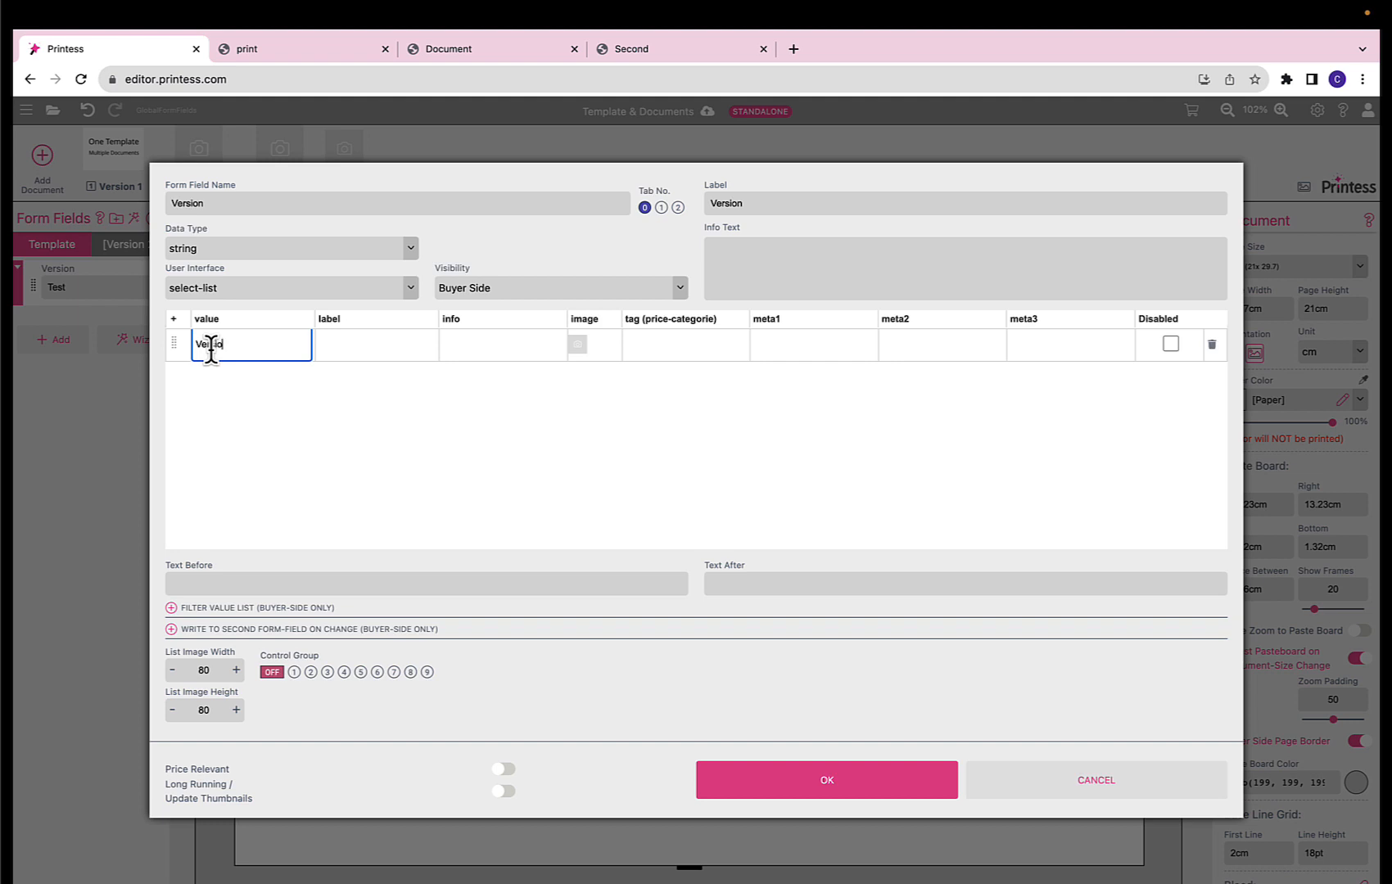
pyautogui.press('Return')
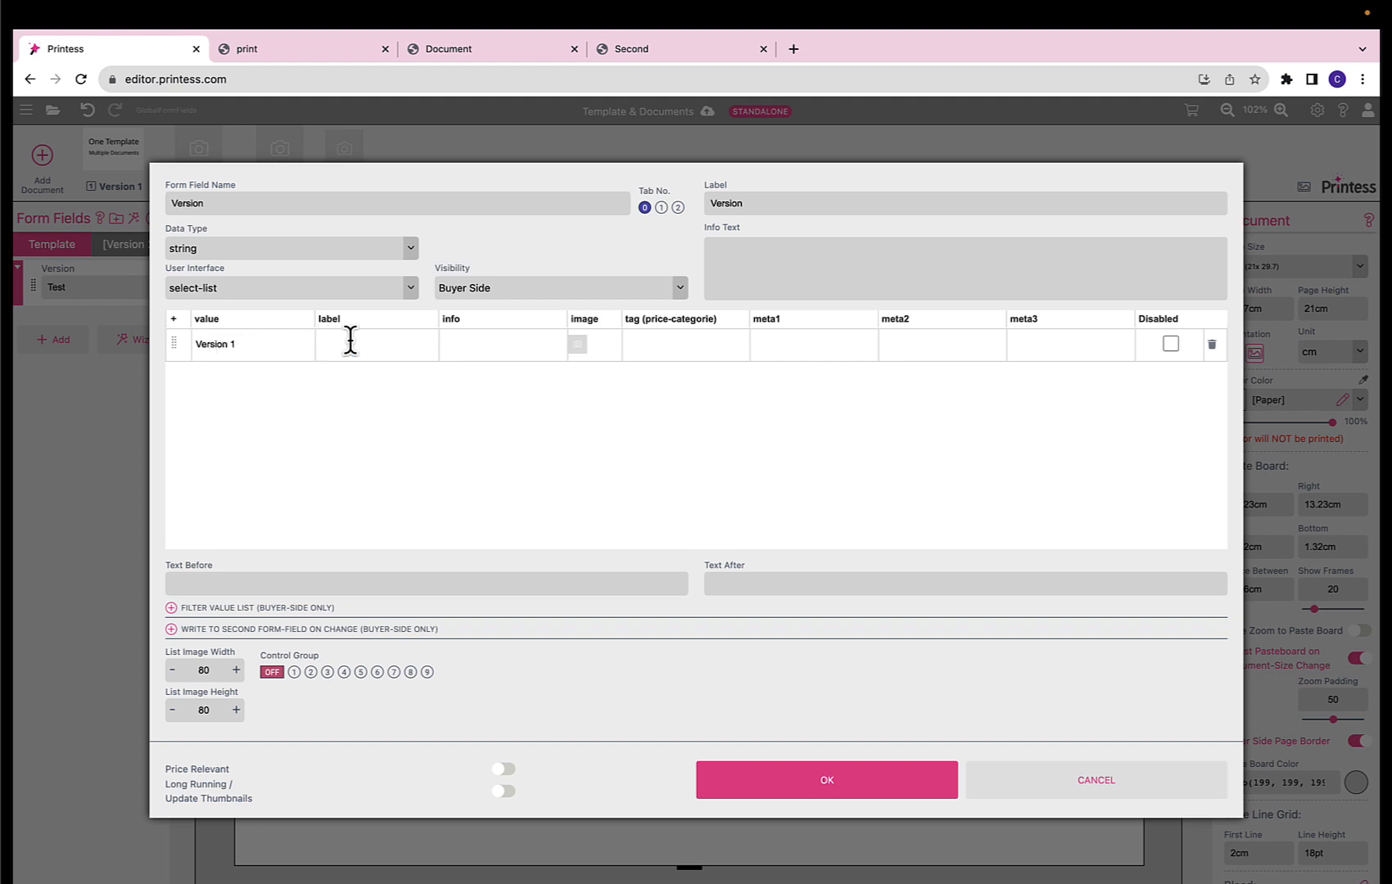
pyautogui.click(174, 321)
pyautogui.click(204, 375)
pyautogui.write('Version 2')
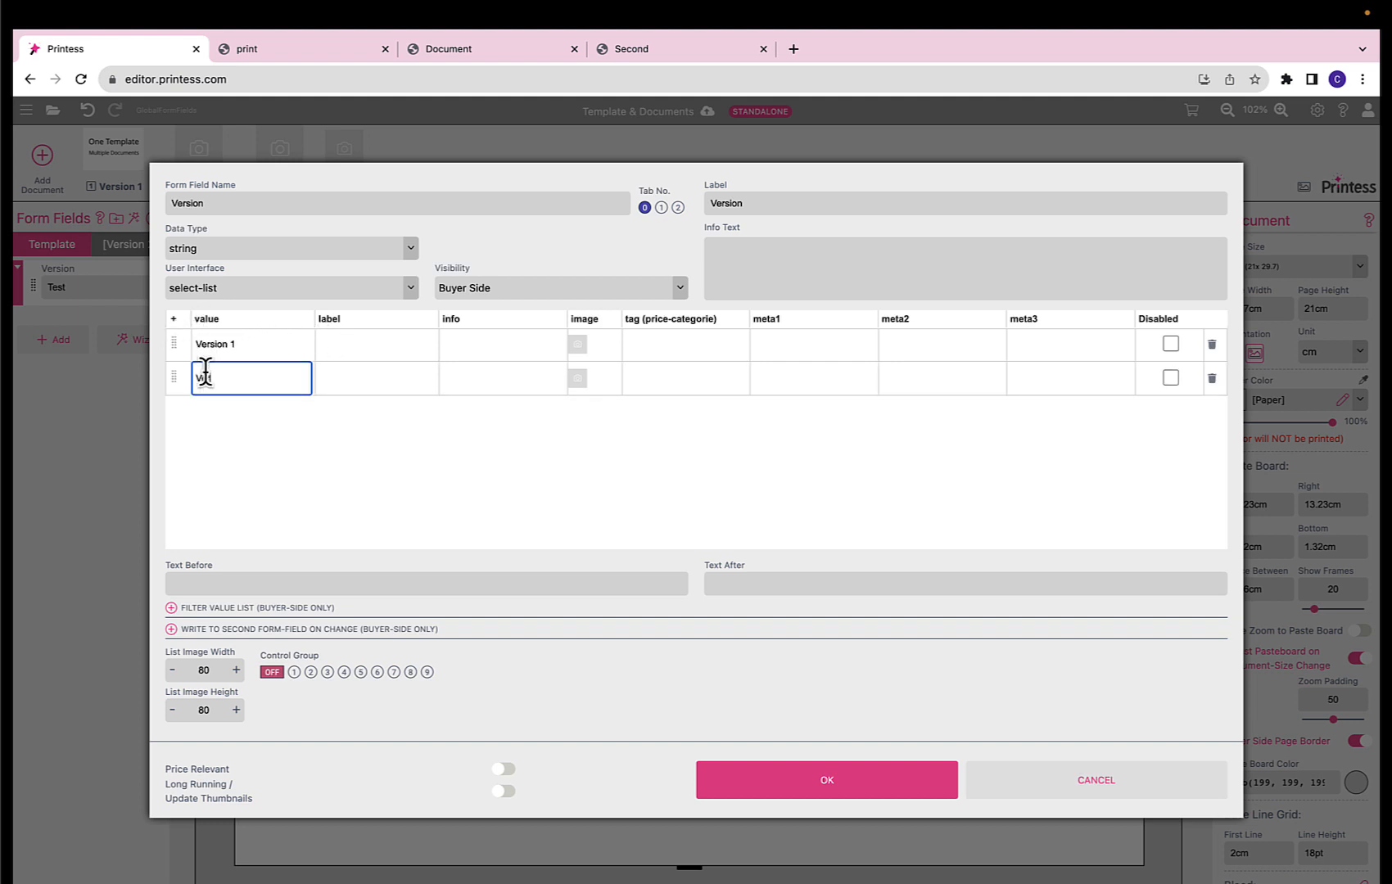
pyautogui.click(265, 461)
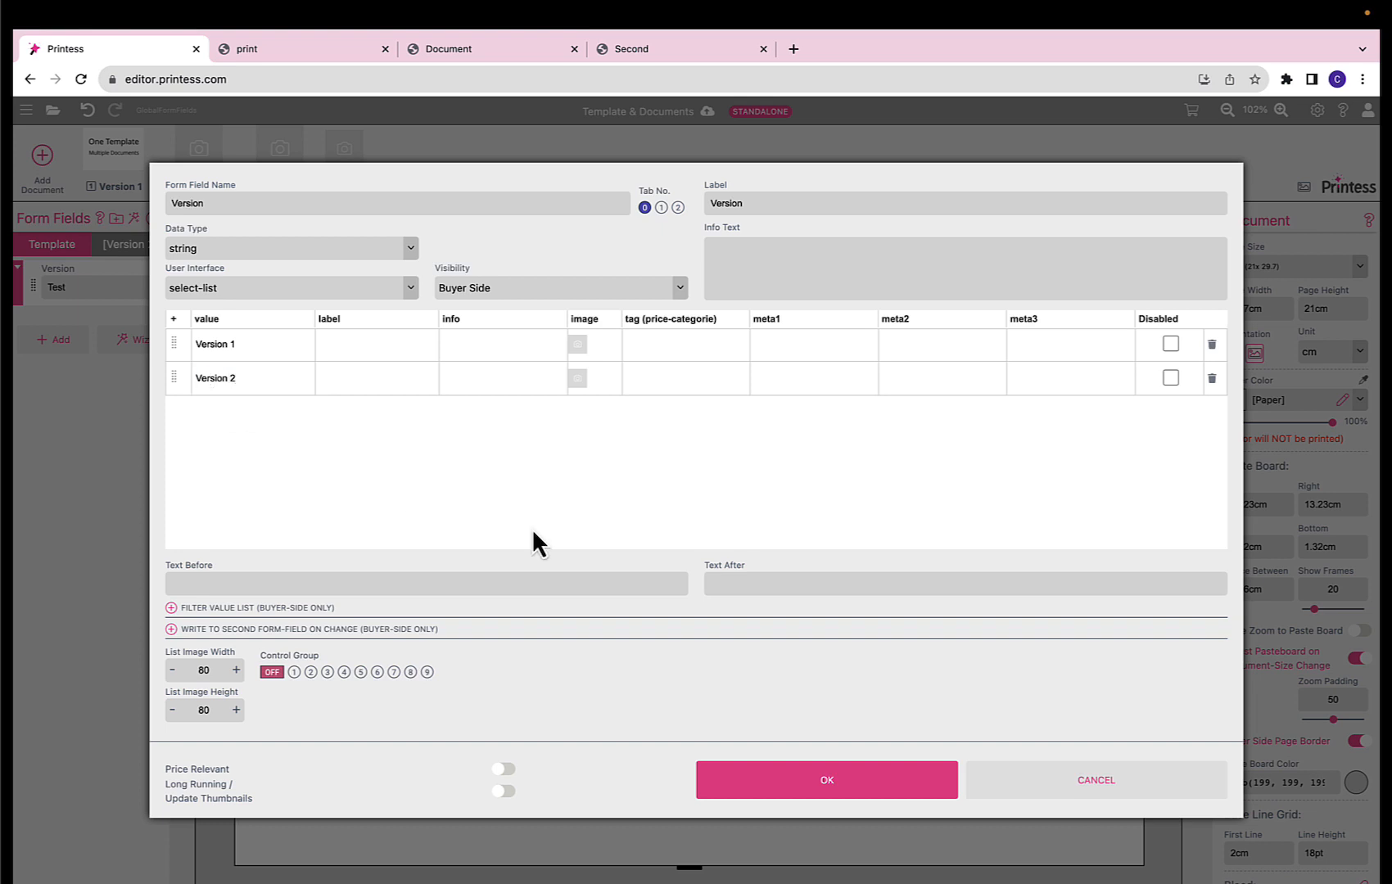
pyautogui.click(827, 782)
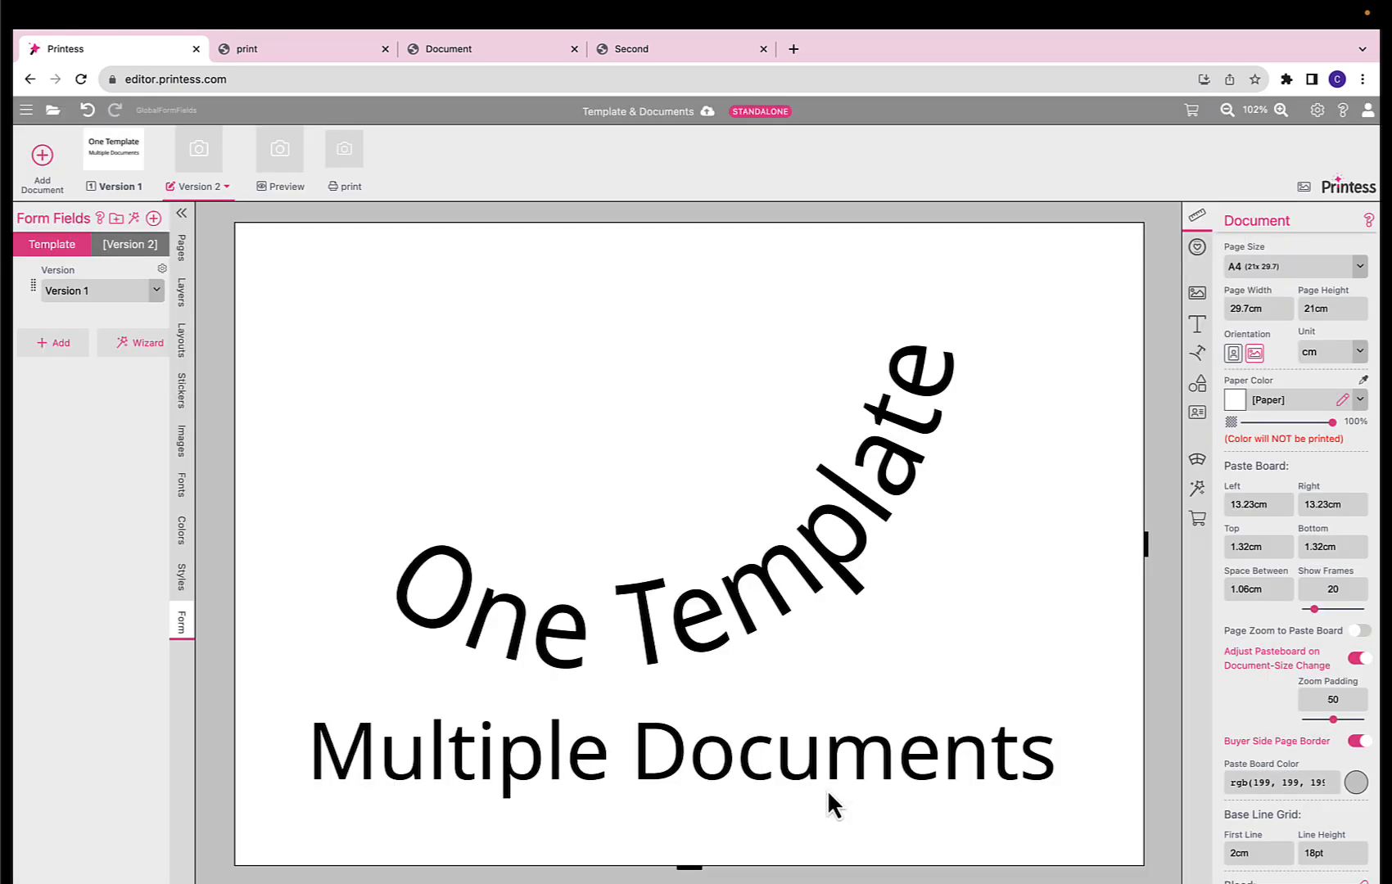
pyautogui.click(154, 291)
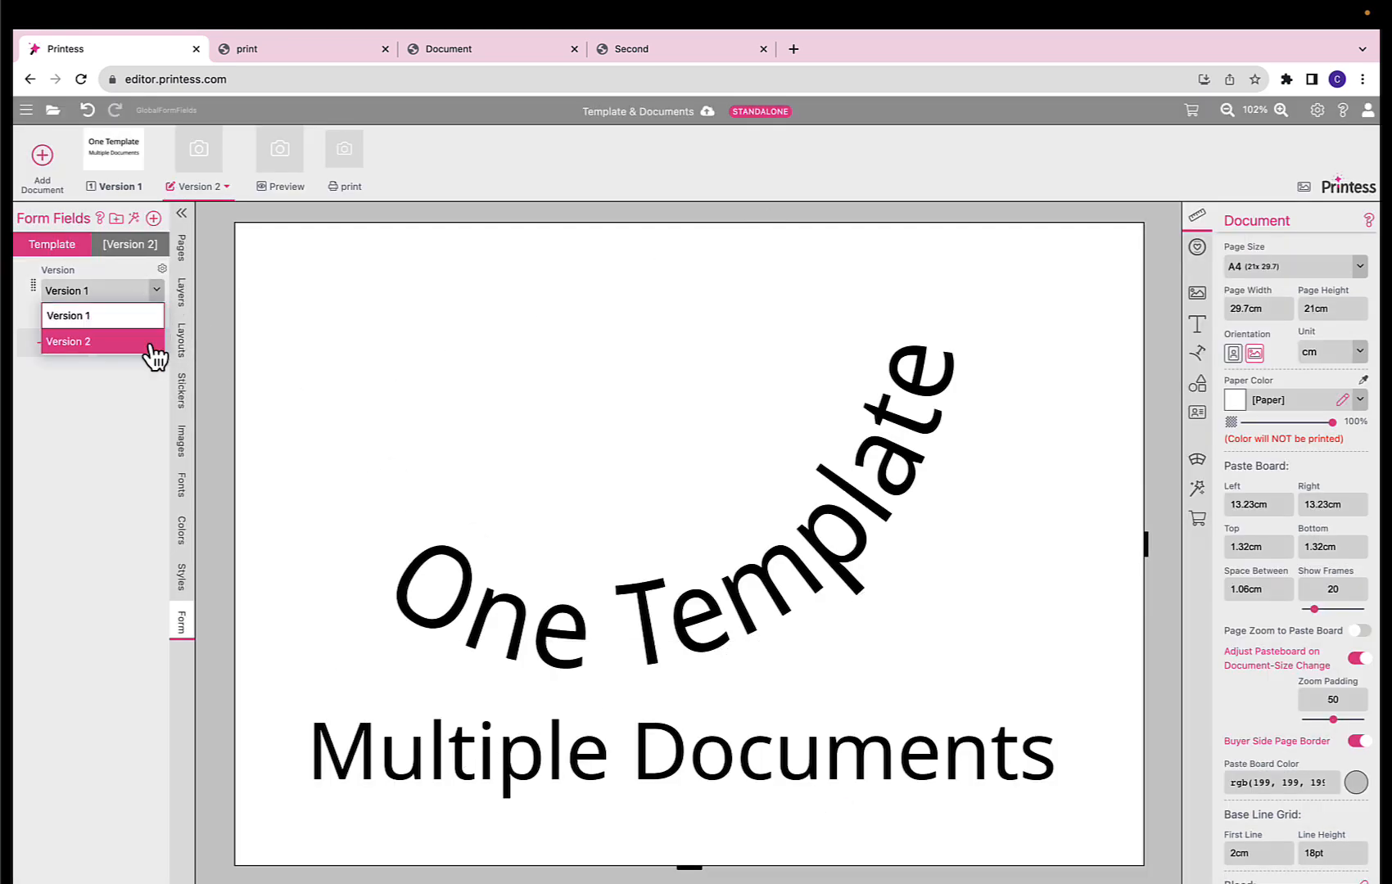
pyautogui.click(238, 302)
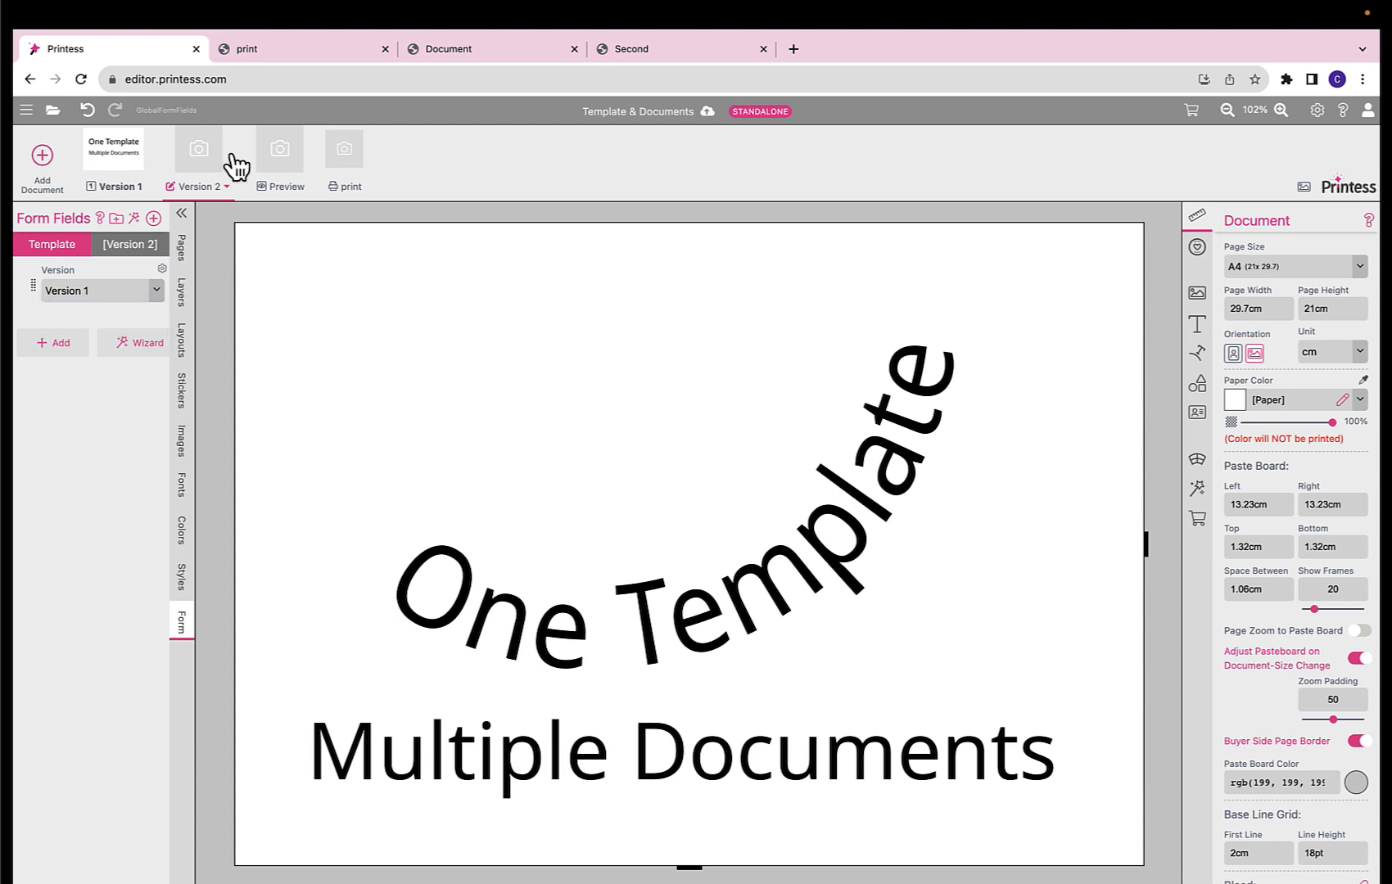
# Give the Version 1 document a show-document condition requiring form.Version to equal Version 1
pyautogui.click(140, 160)
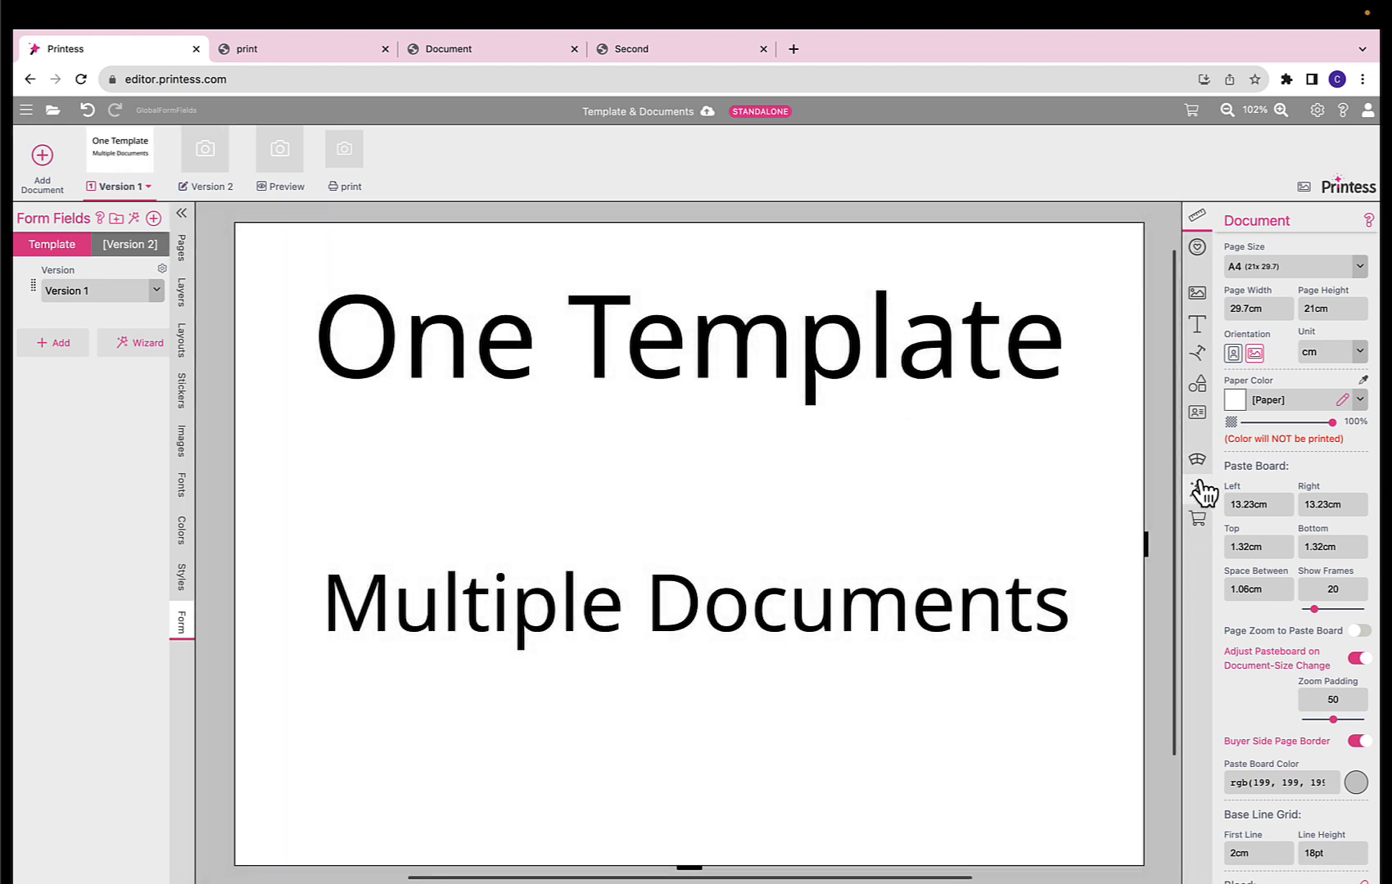
pyautogui.click(1195, 522)
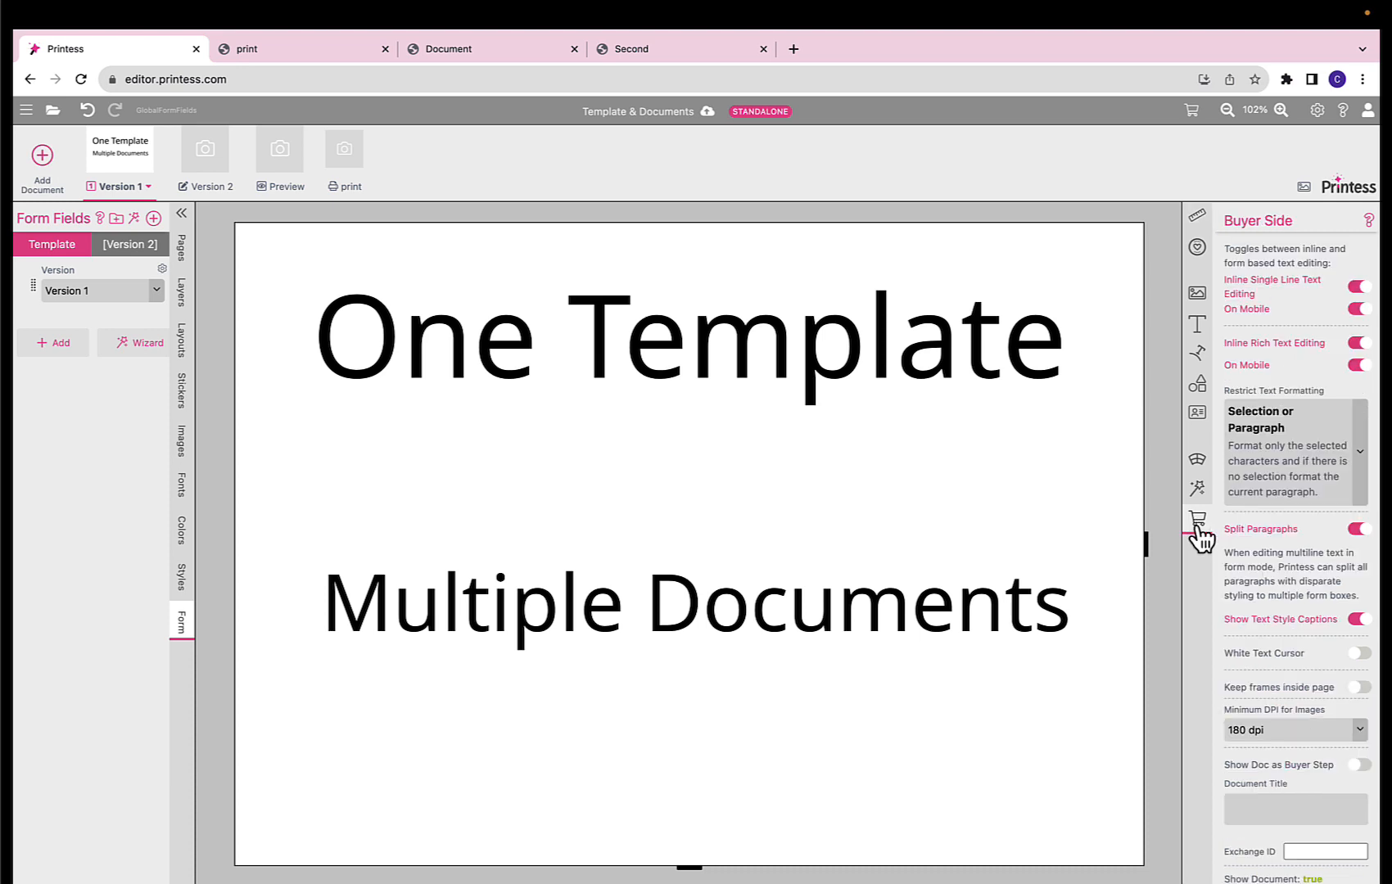
pyautogui.click(1007, 320)
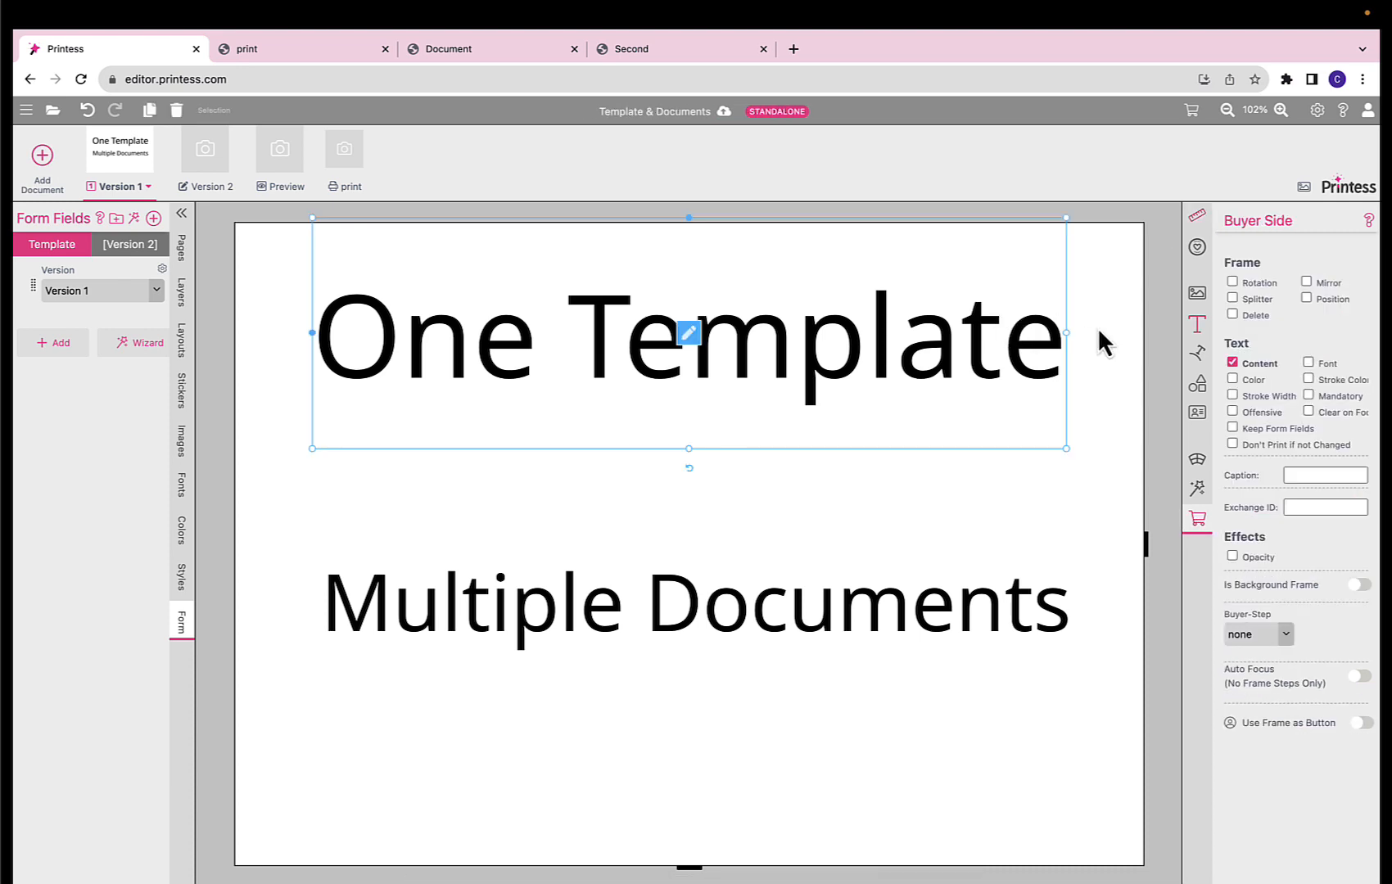
pyautogui.click(1098, 331)
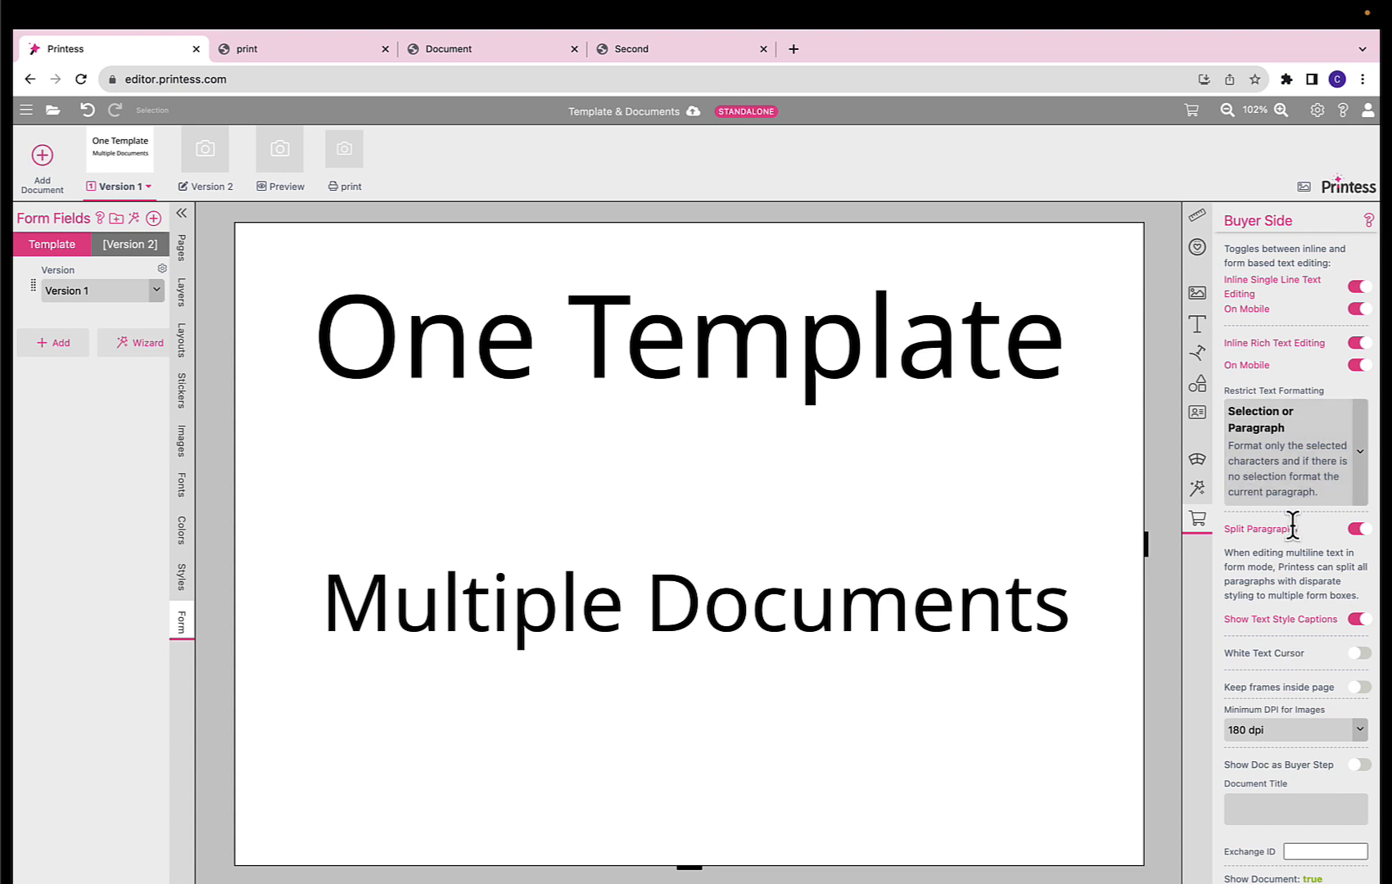
pyautogui.scroll(-3, 1261, 621)
pyautogui.scroll(-2, 1263, 620)
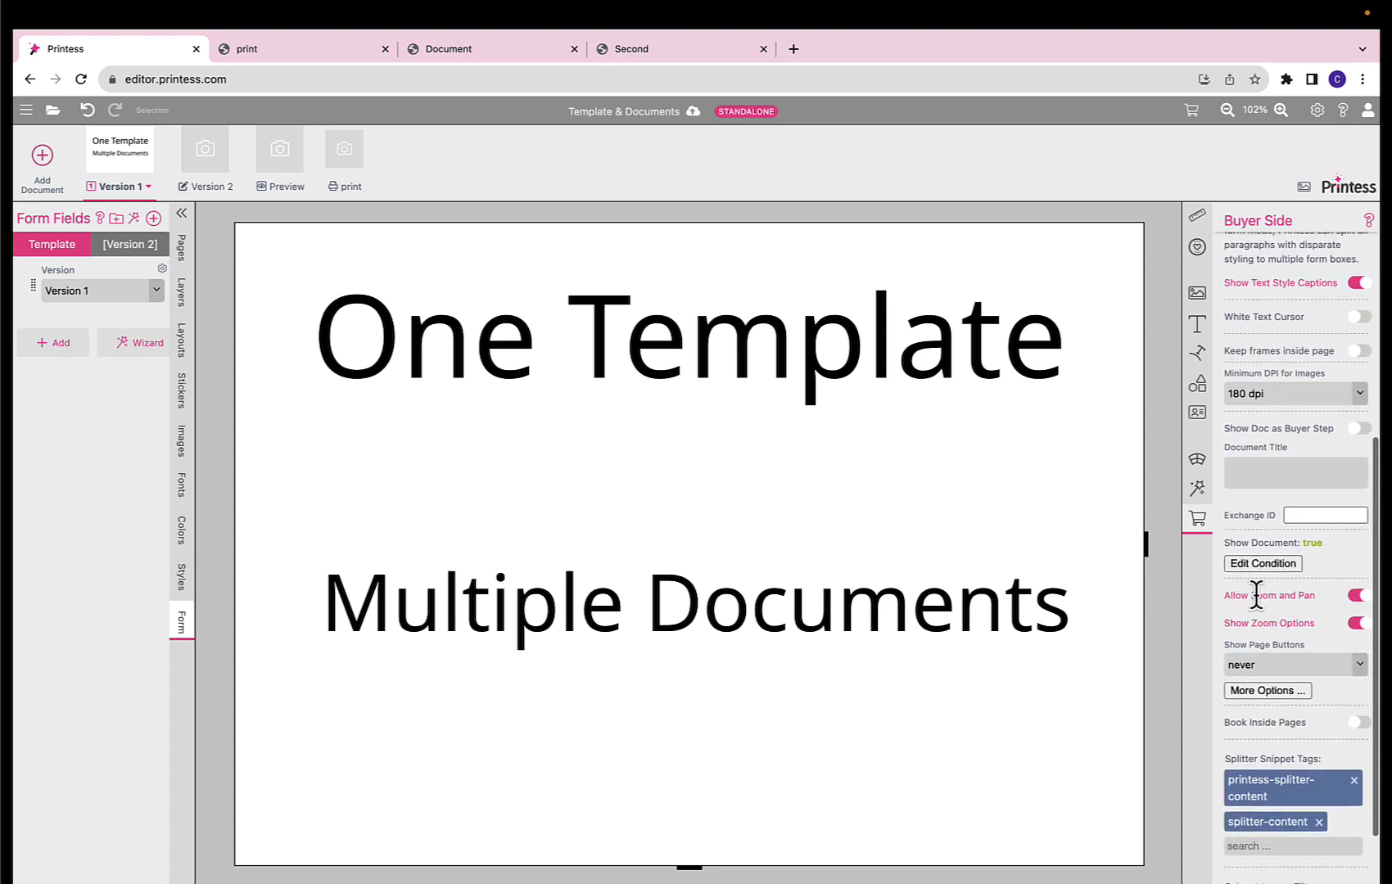
pyautogui.click(1261, 564)
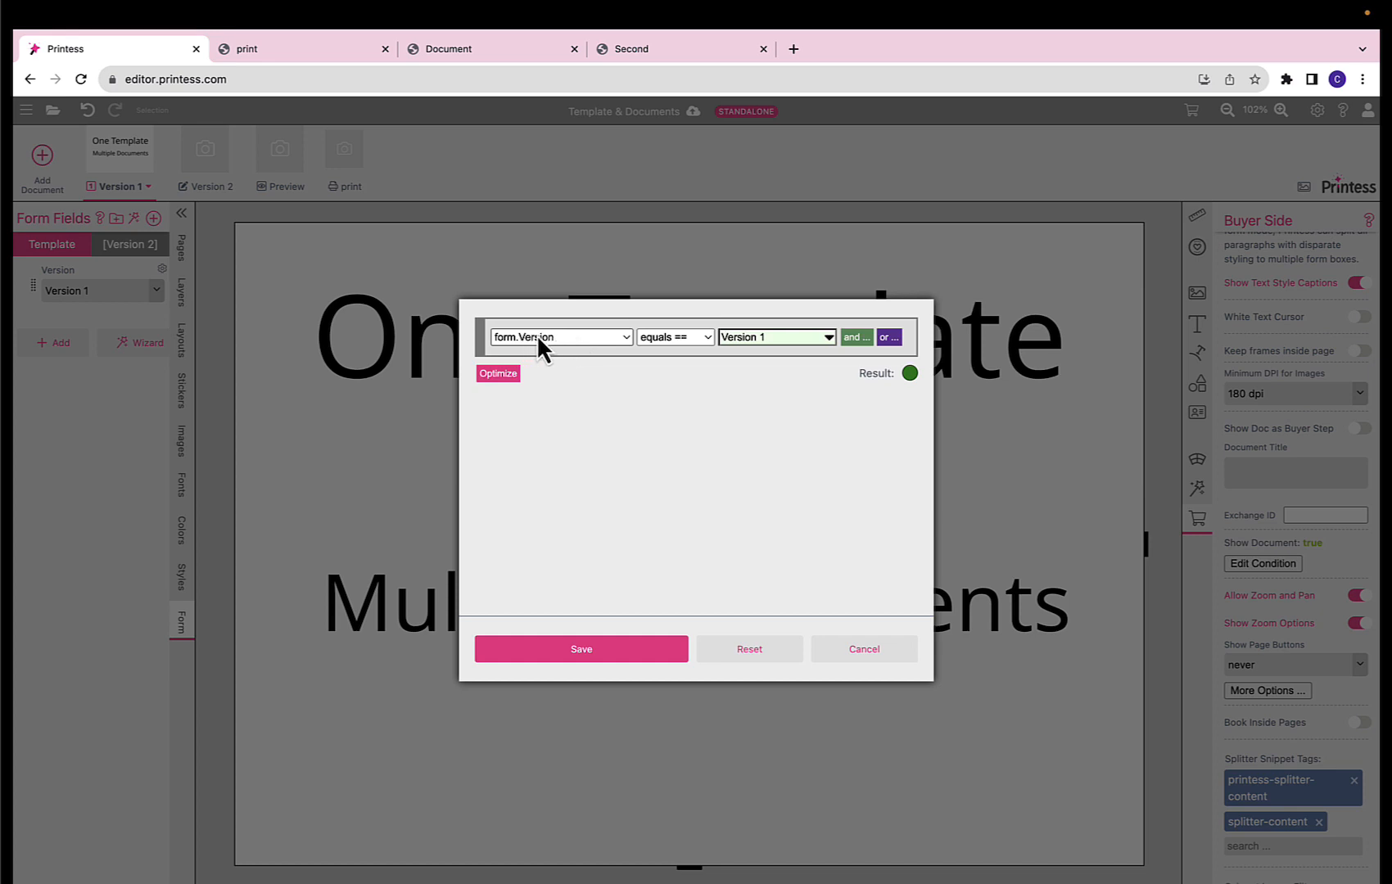
pyautogui.click(628, 337)
pyautogui.click(591, 337)
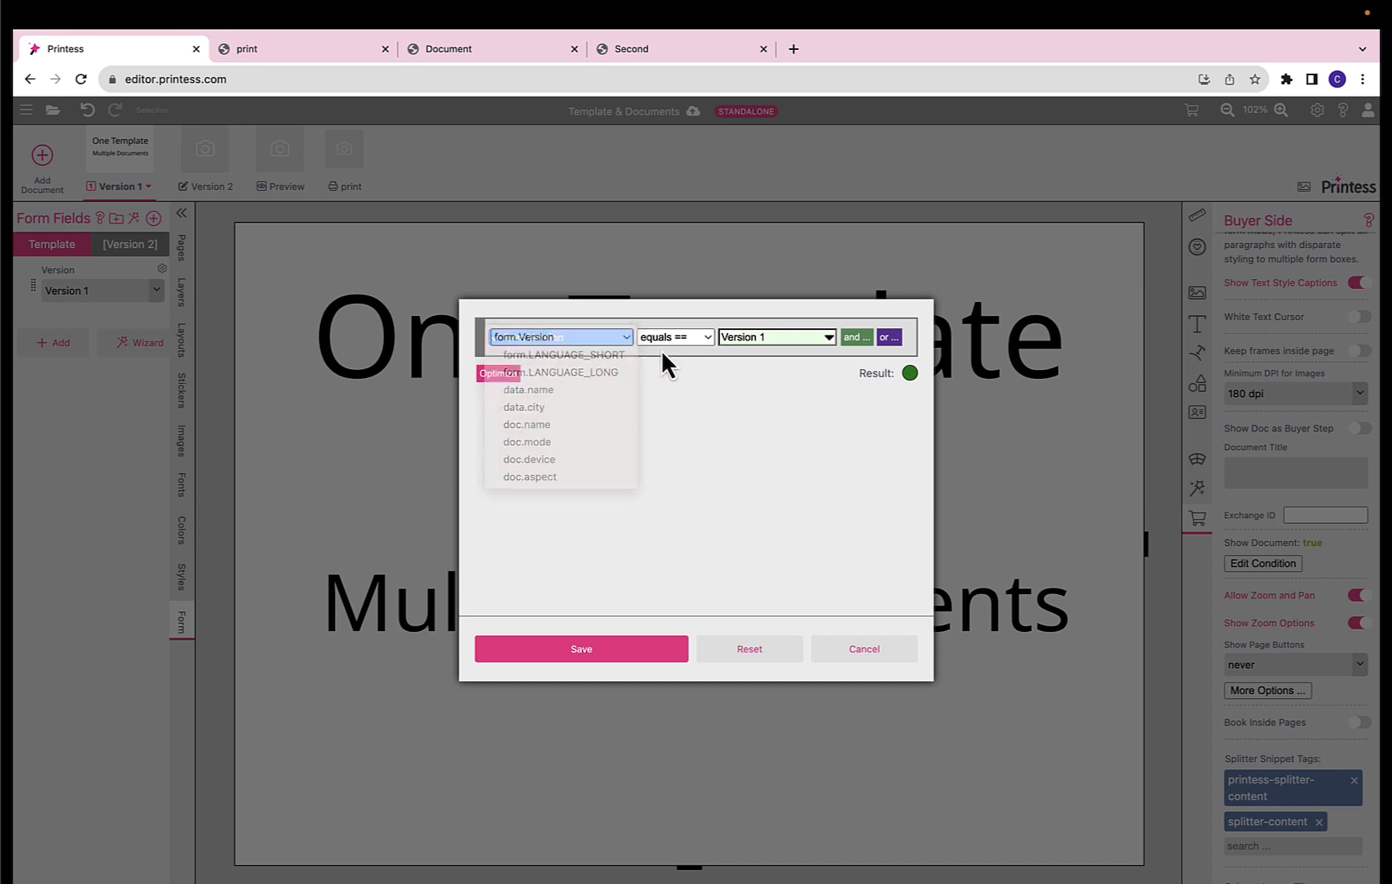
pyautogui.click(828, 338)
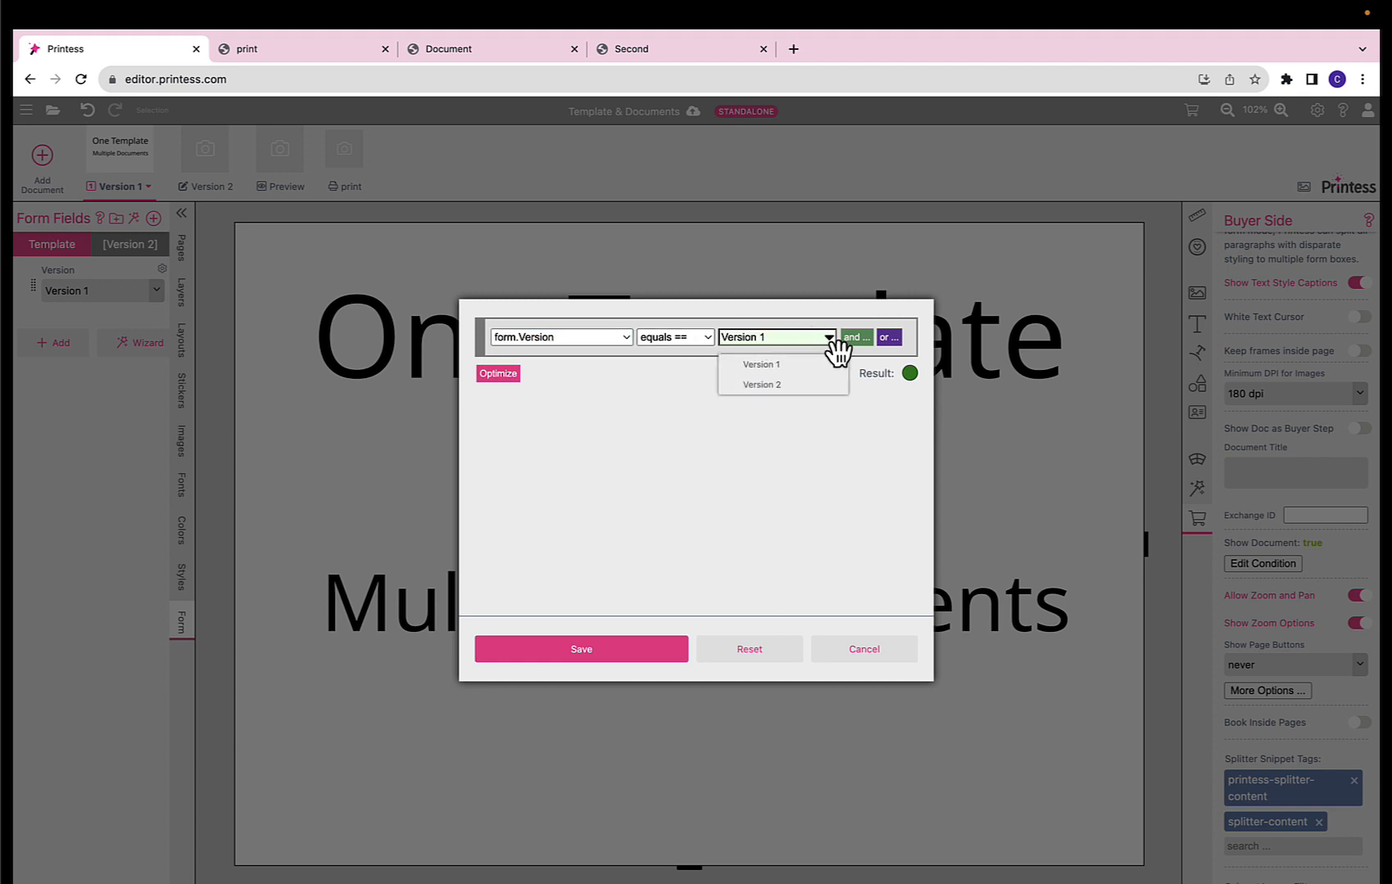
pyautogui.click(901, 426)
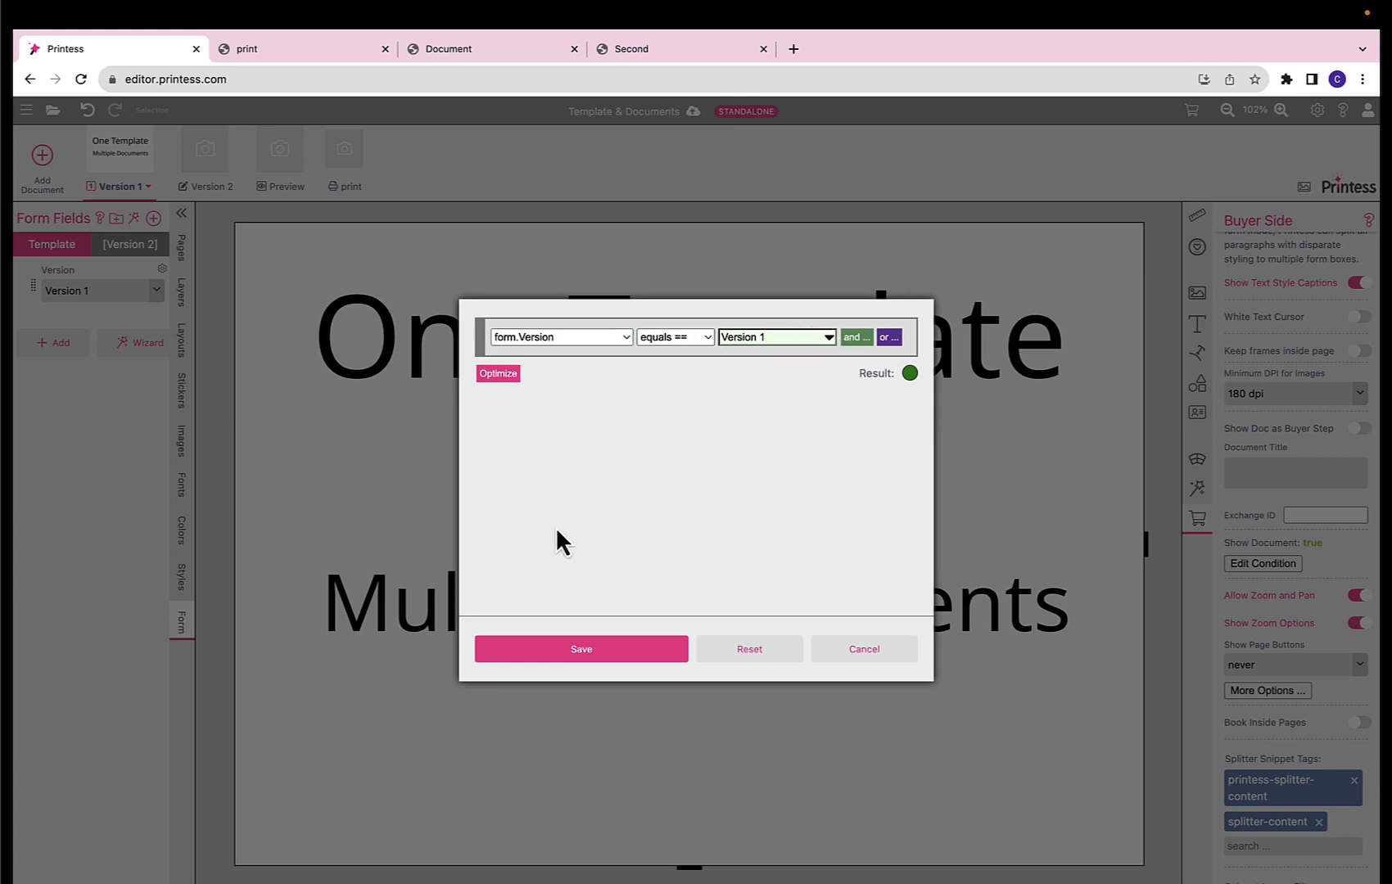
pyautogui.click(625, 650)
# Give the Version 2 document a show-document condition requiring form.Version to equal Version 2
pyautogui.click(197, 161)
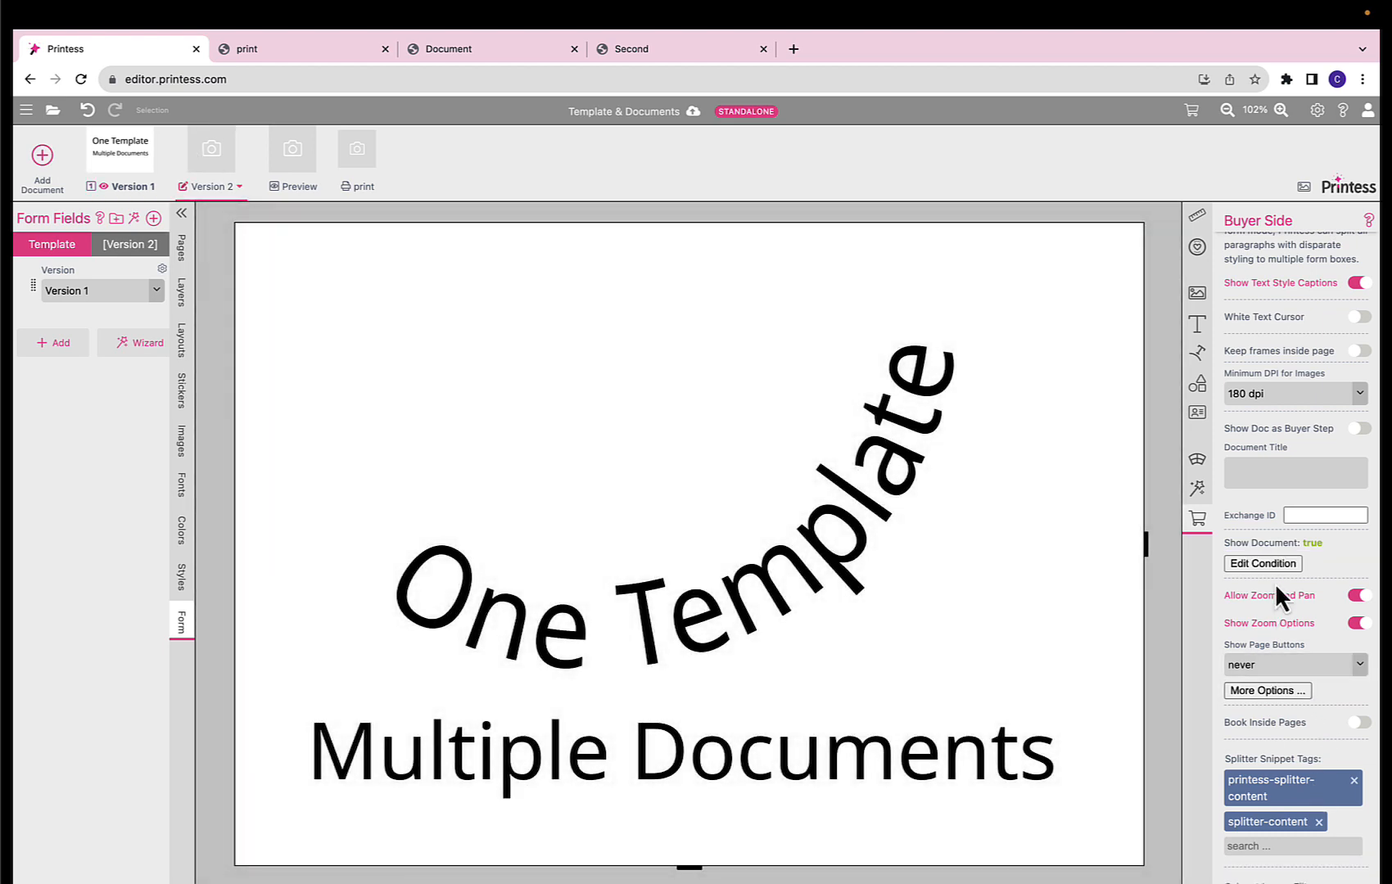
pyautogui.click(1272, 566)
pyautogui.click(828, 338)
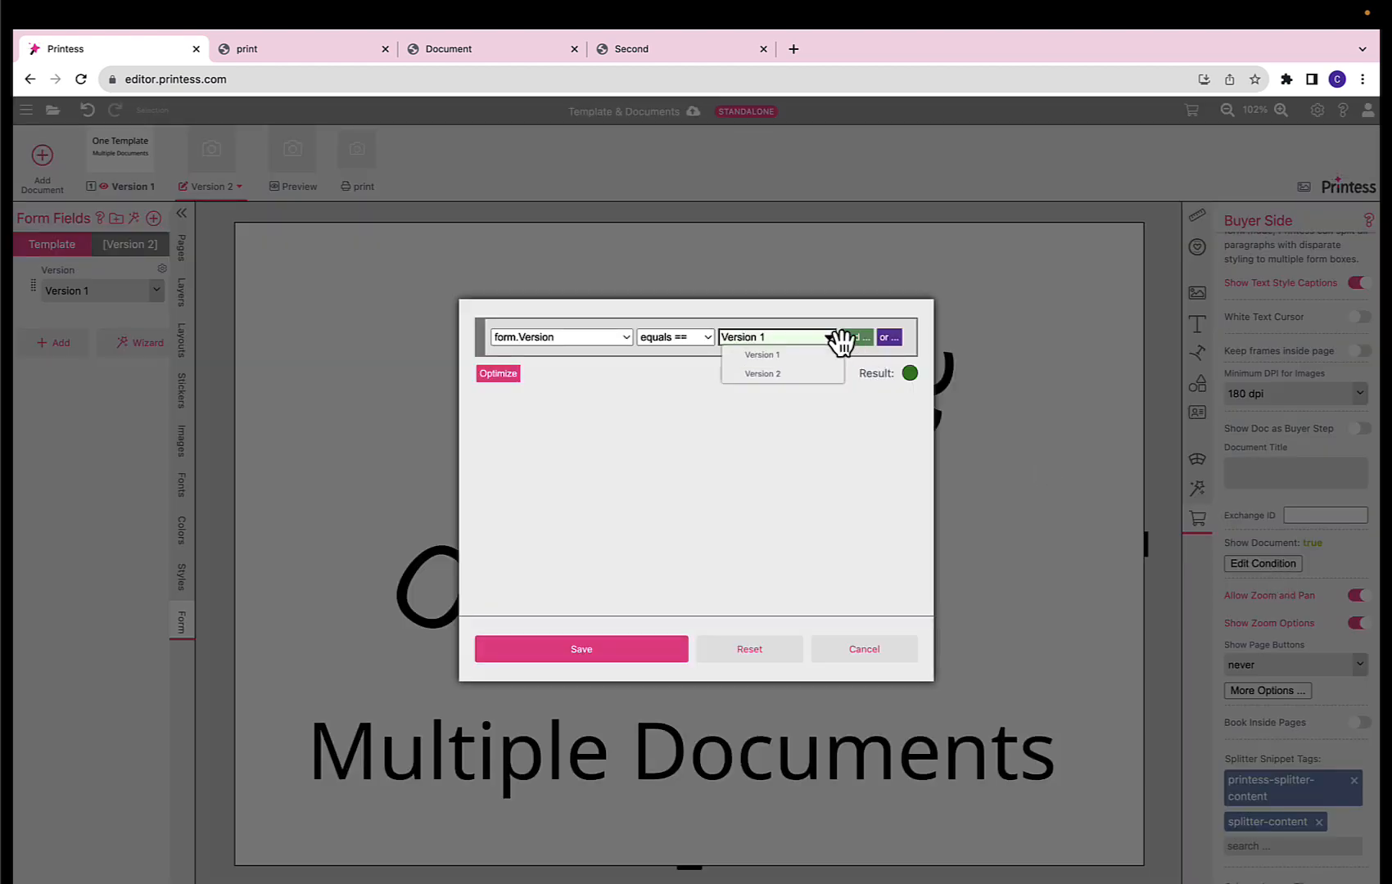
pyautogui.click(807, 375)
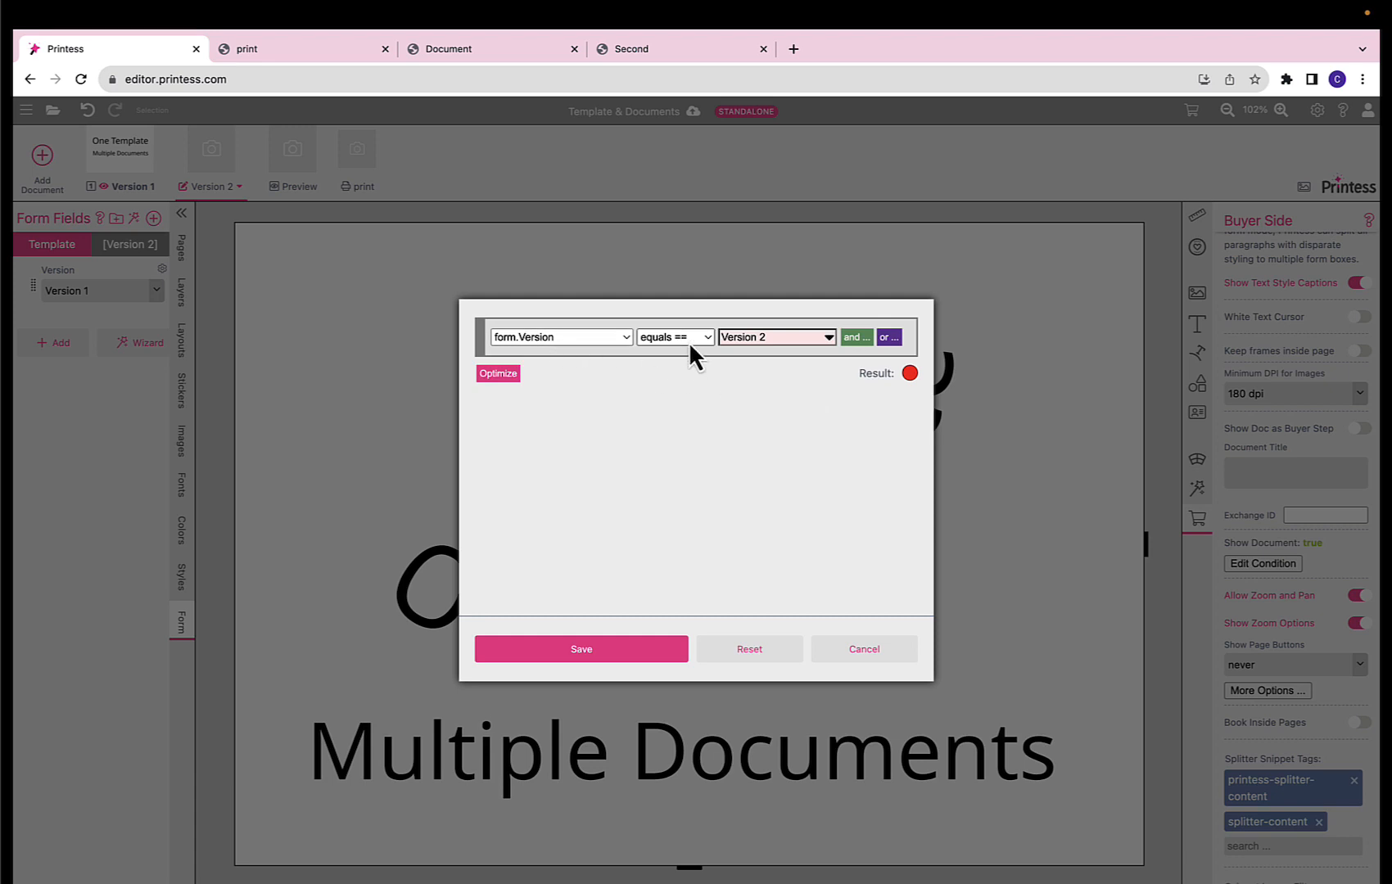
pyautogui.click(630, 655)
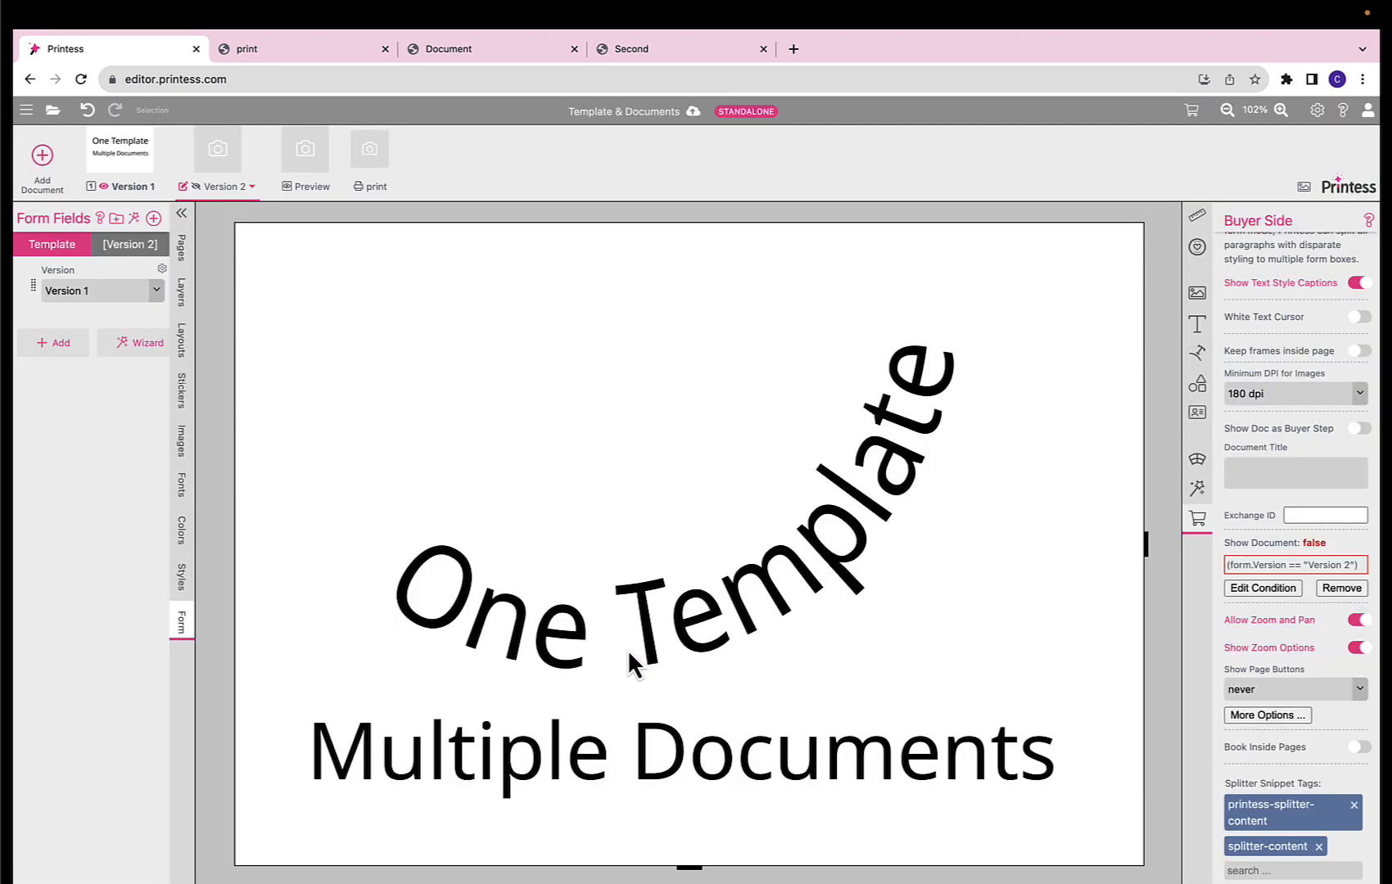
# Test the template in the buyer view by switching Version to Version 2 and back to Version 1, and return to the editor
pyautogui.click(1192, 109)
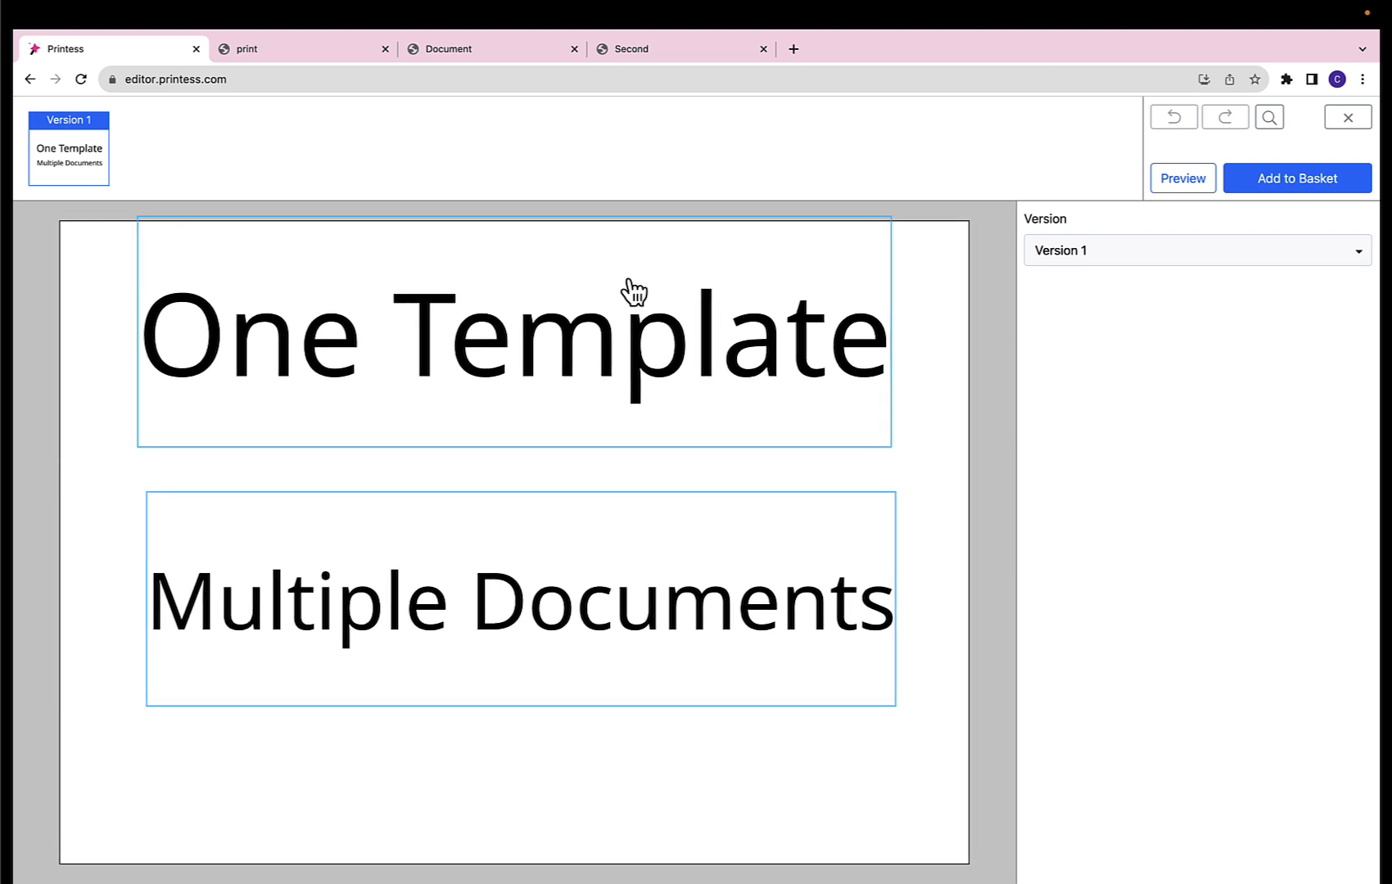
pyautogui.click(1103, 261)
pyautogui.click(1089, 322)
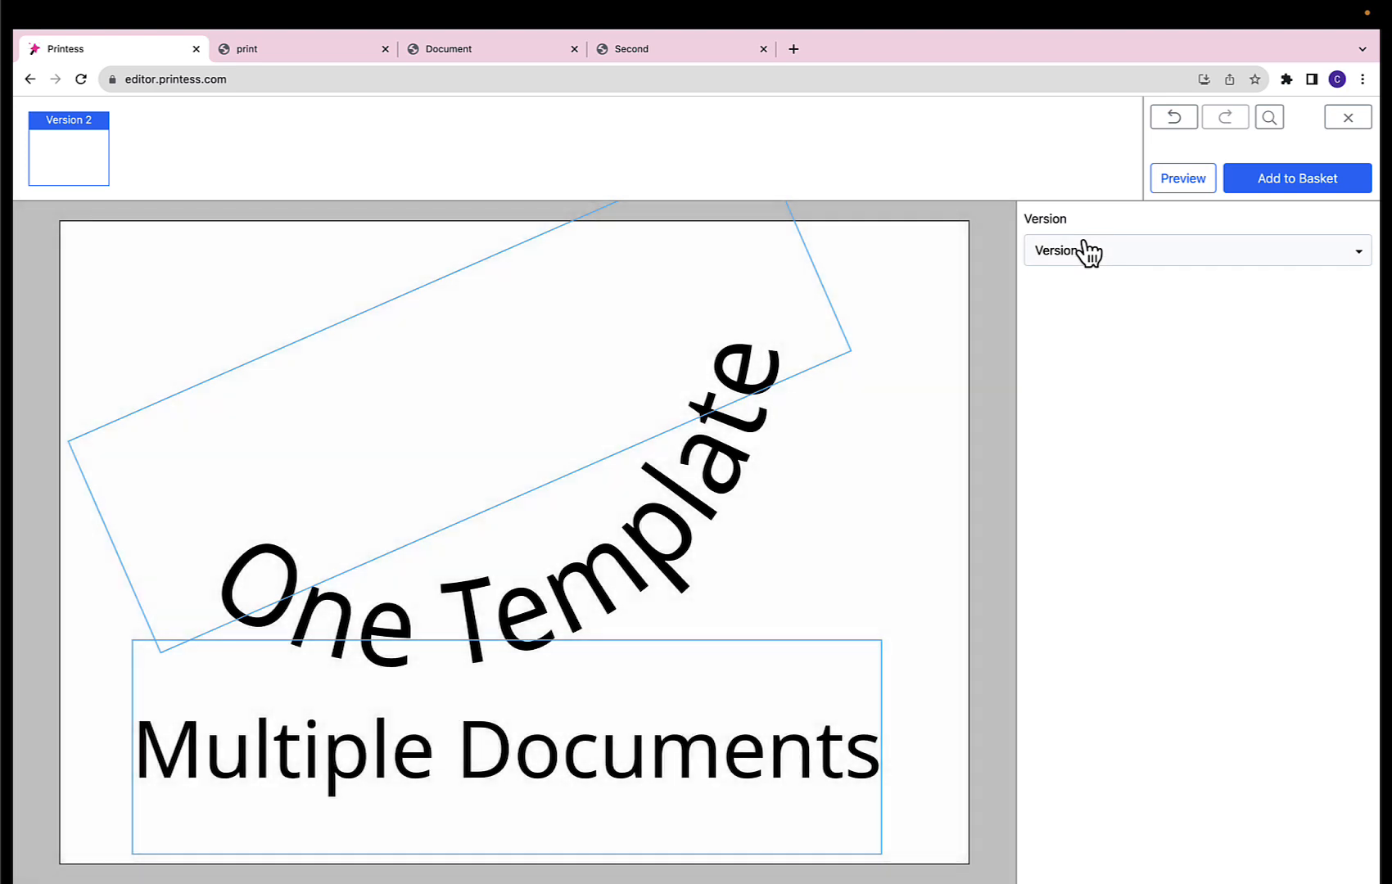
pyautogui.click(1089, 252)
pyautogui.click(1080, 283)
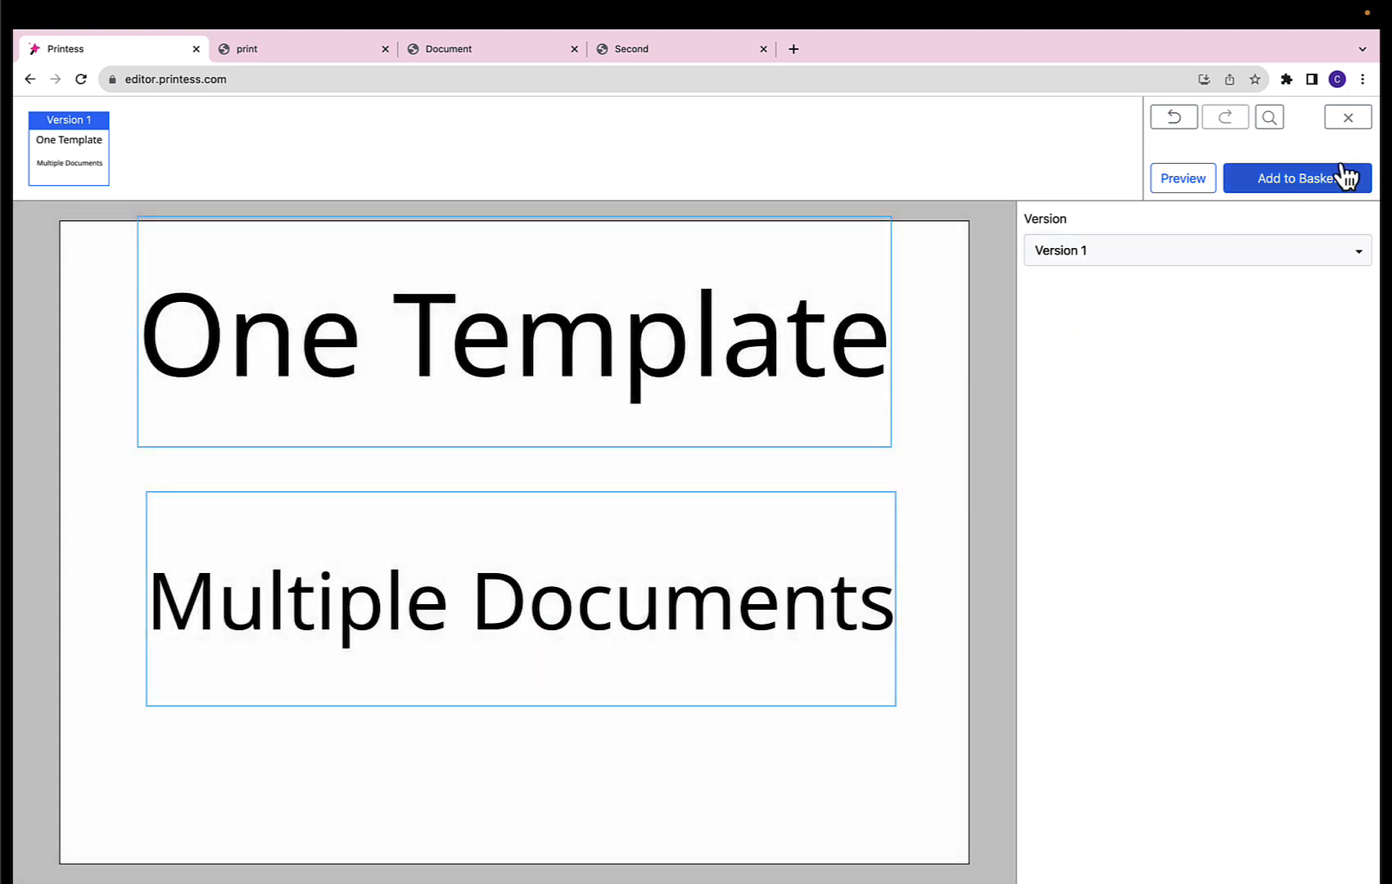
pyautogui.click(1350, 119)
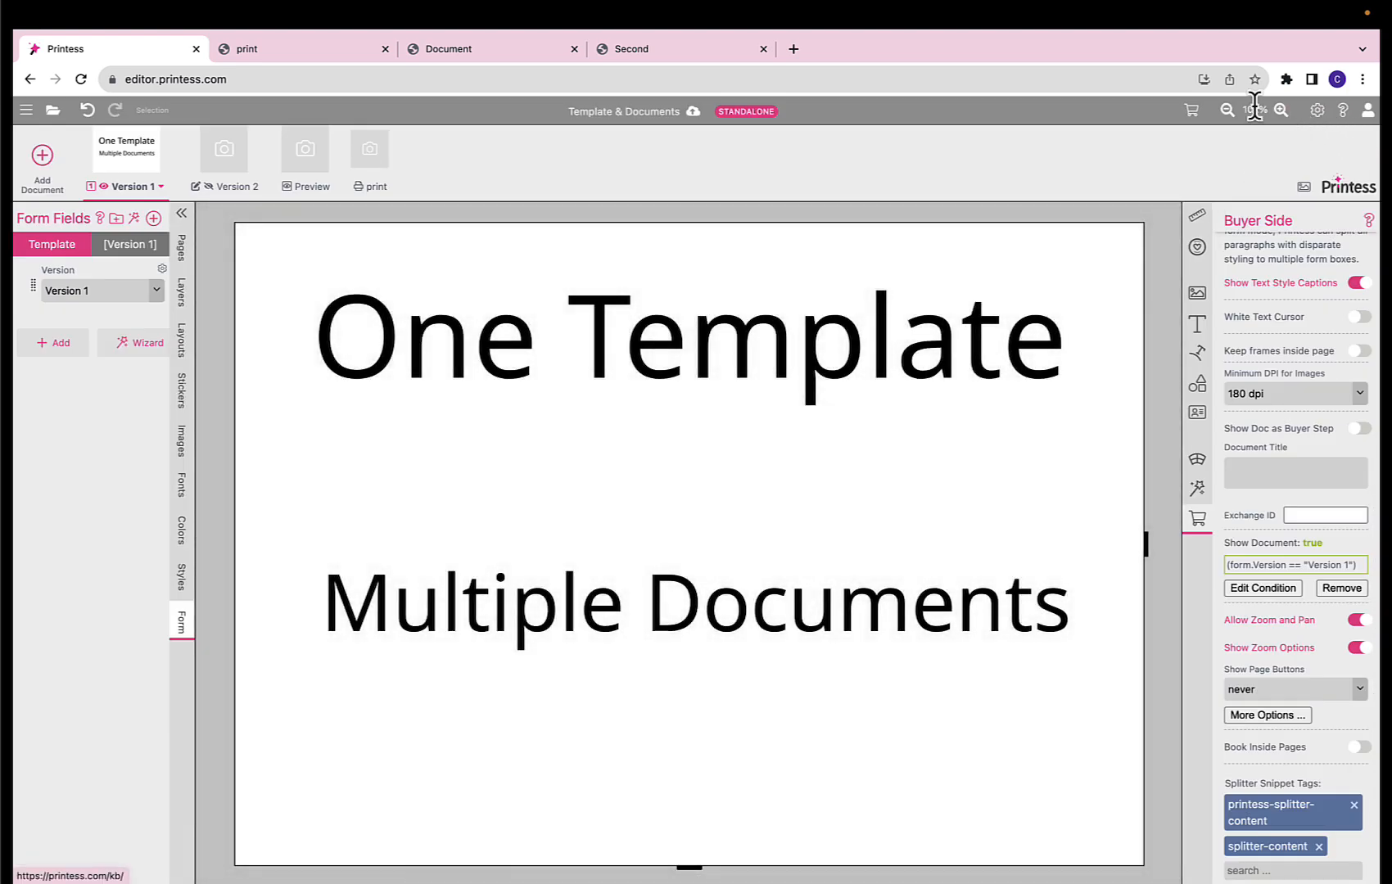
# Open the editor's view and template settings
pyautogui.click(1317, 110)
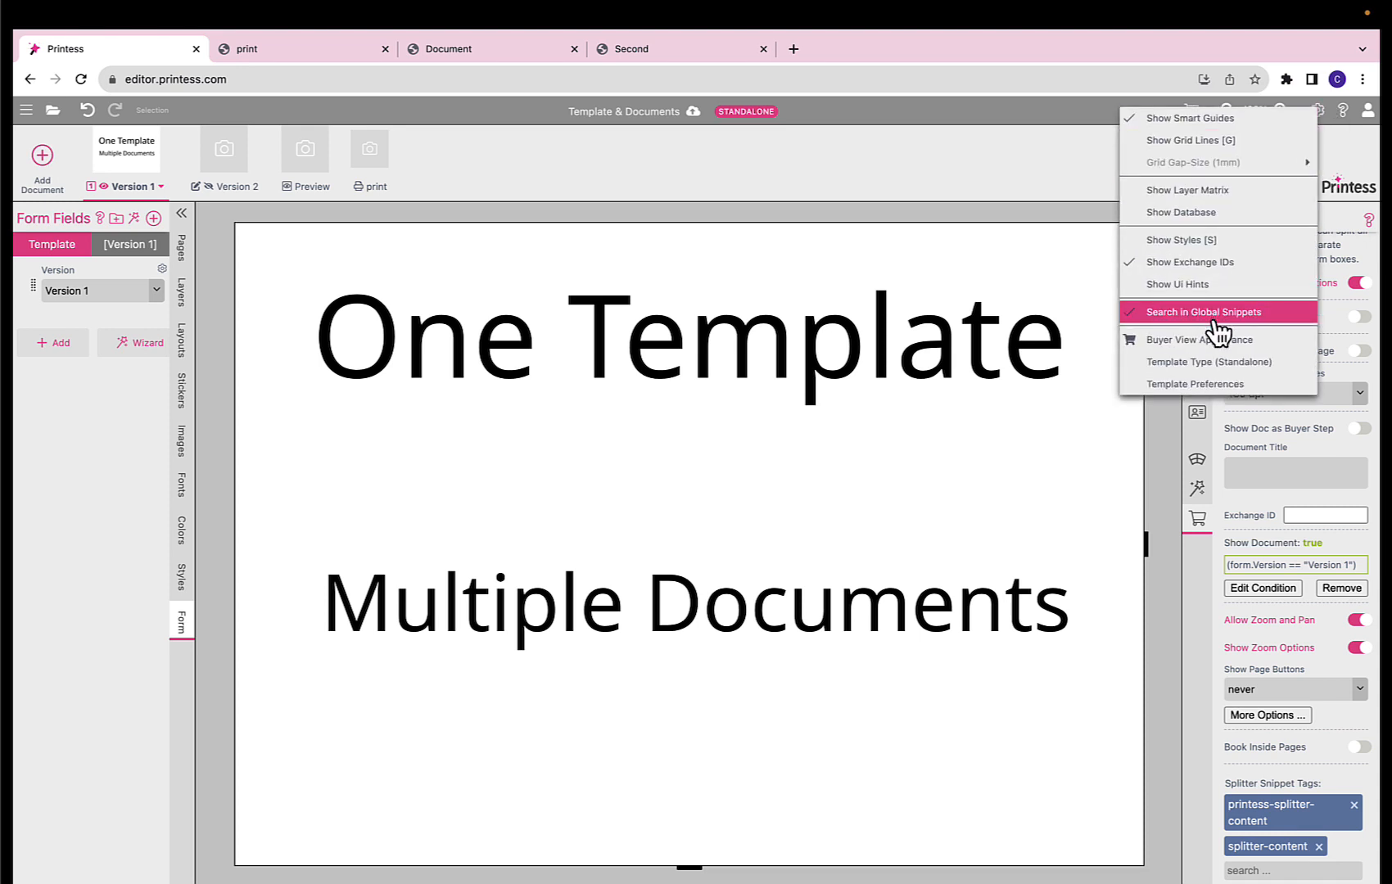